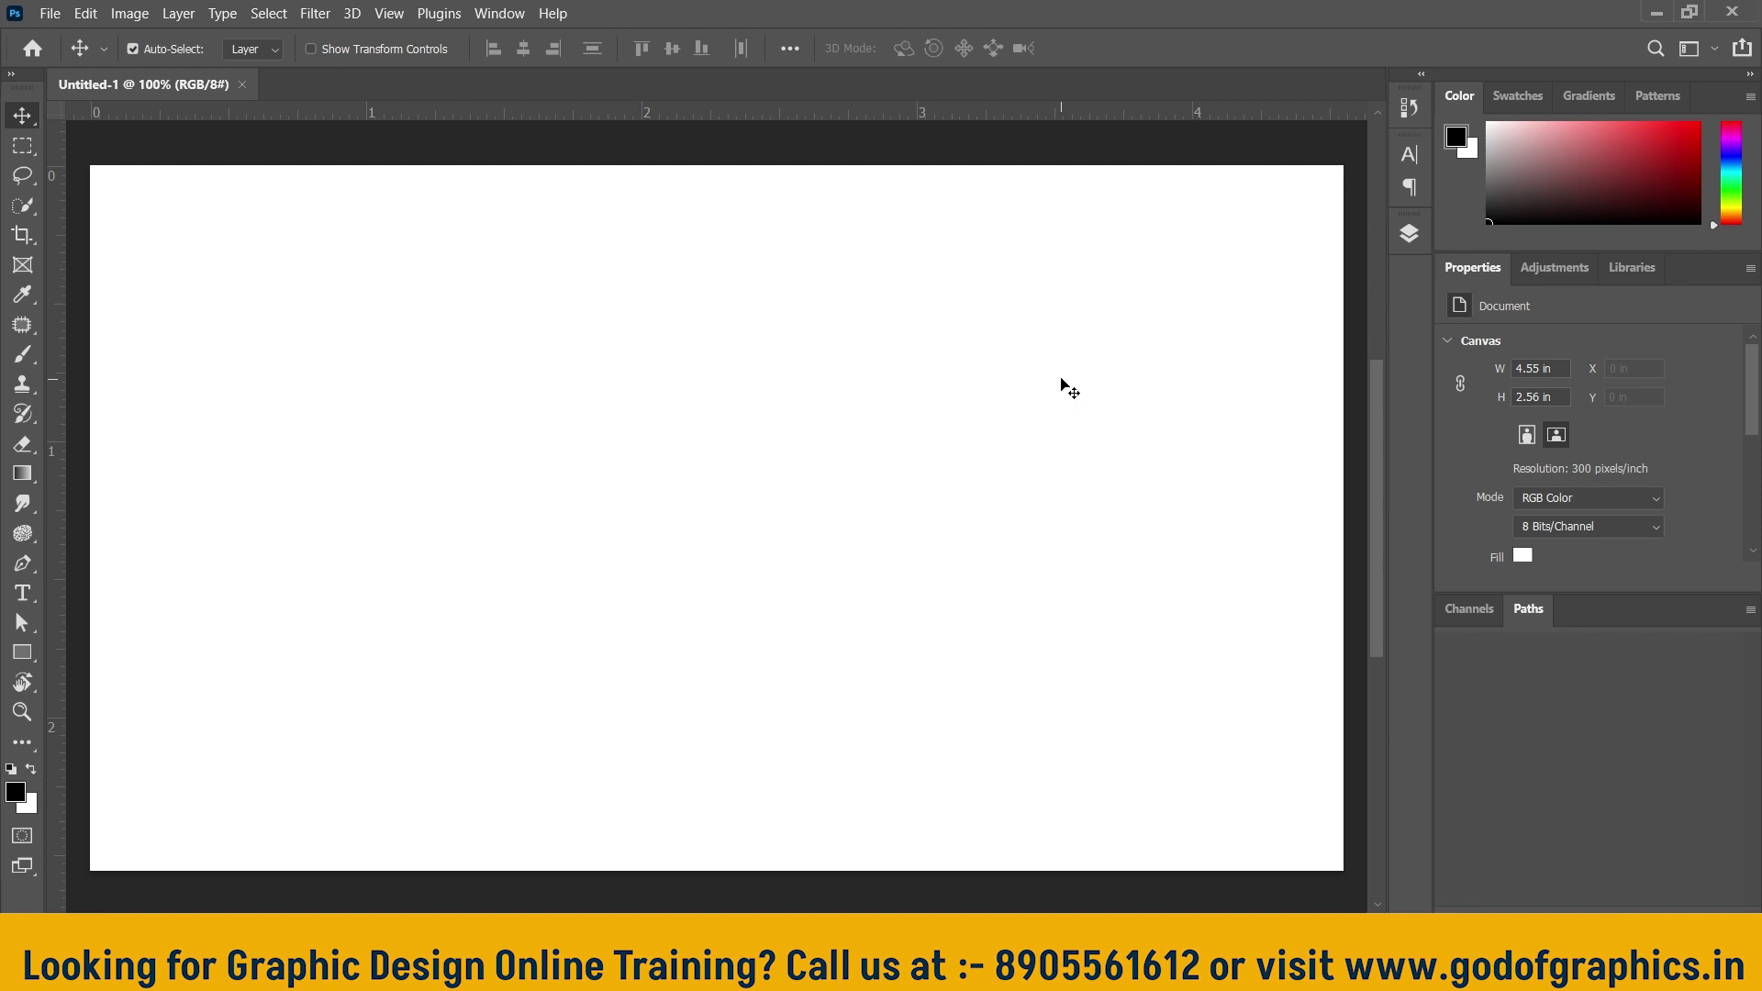
right_click(22, 145)
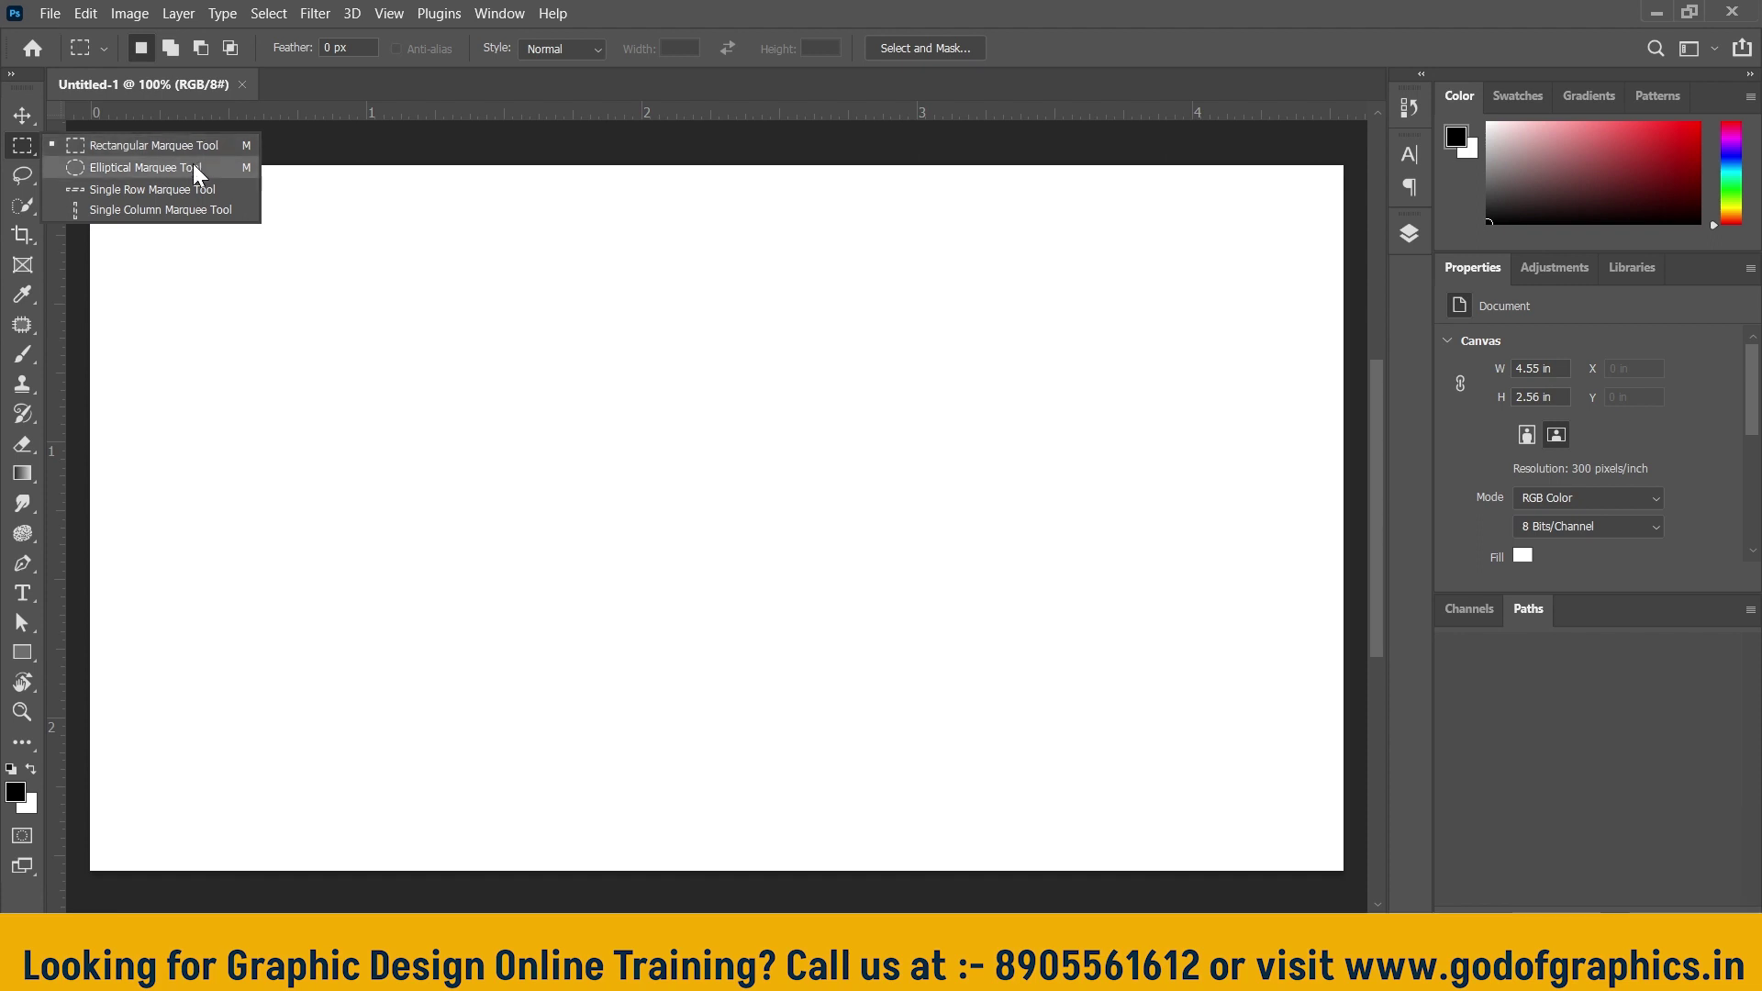
left_click(28, 117)
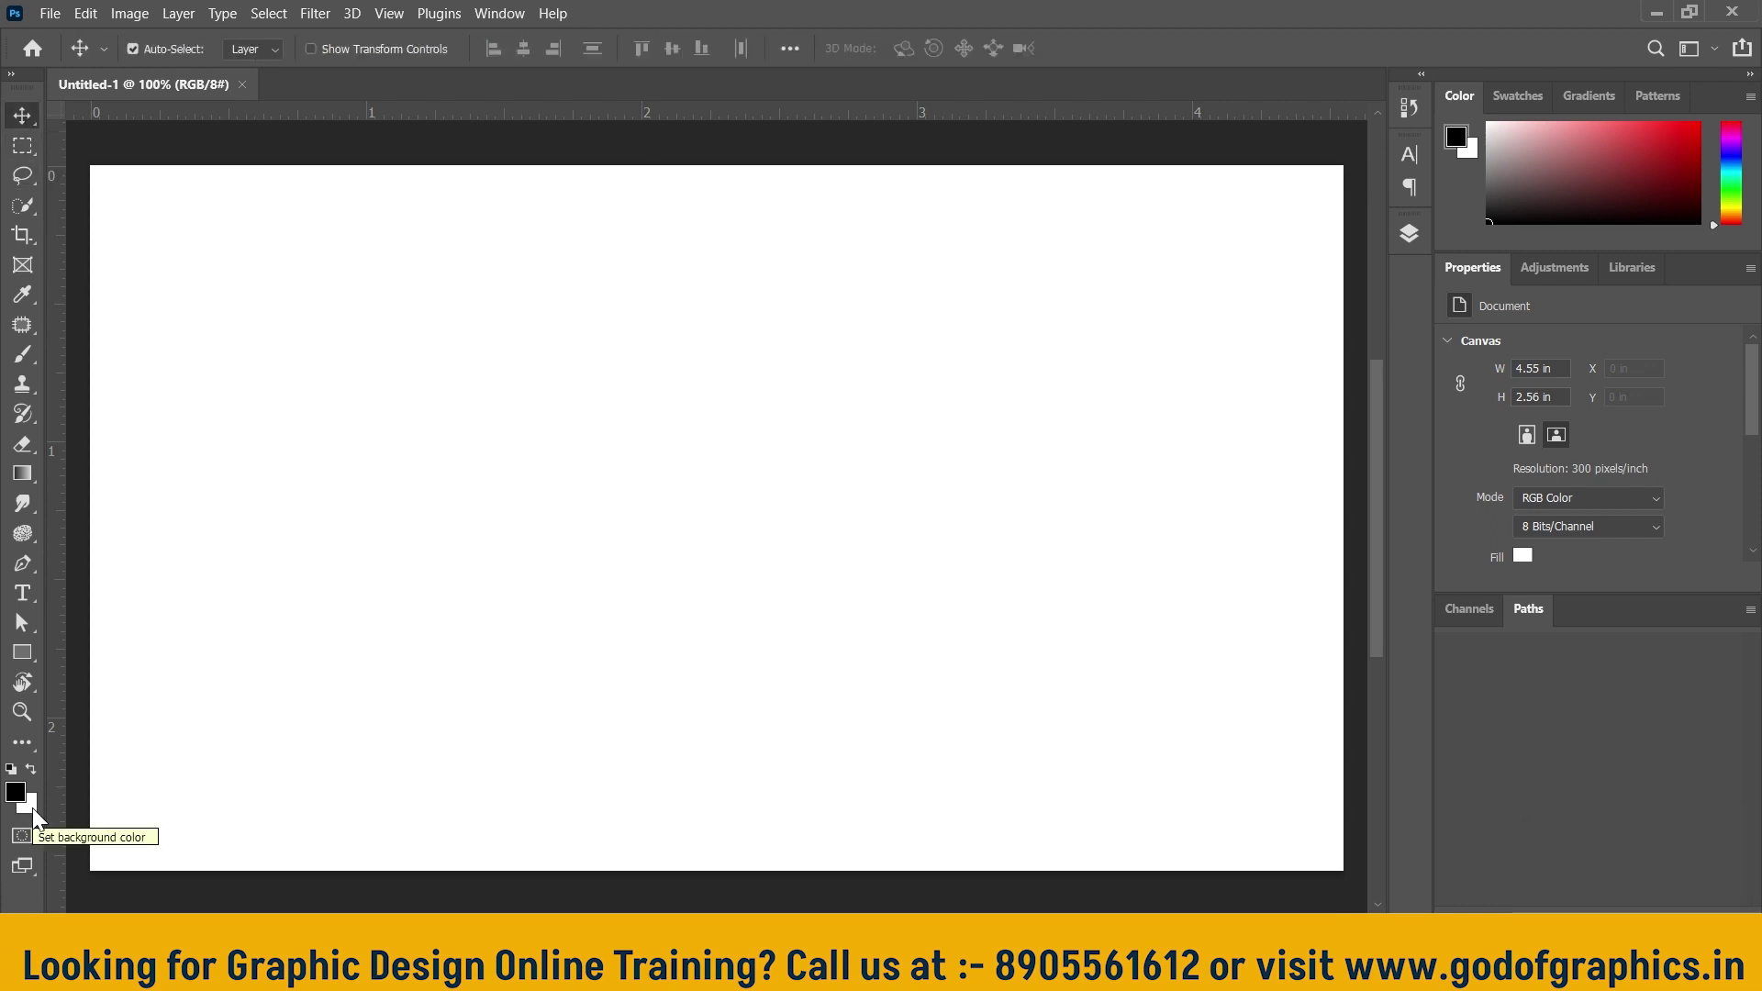
right_click(441, 115)
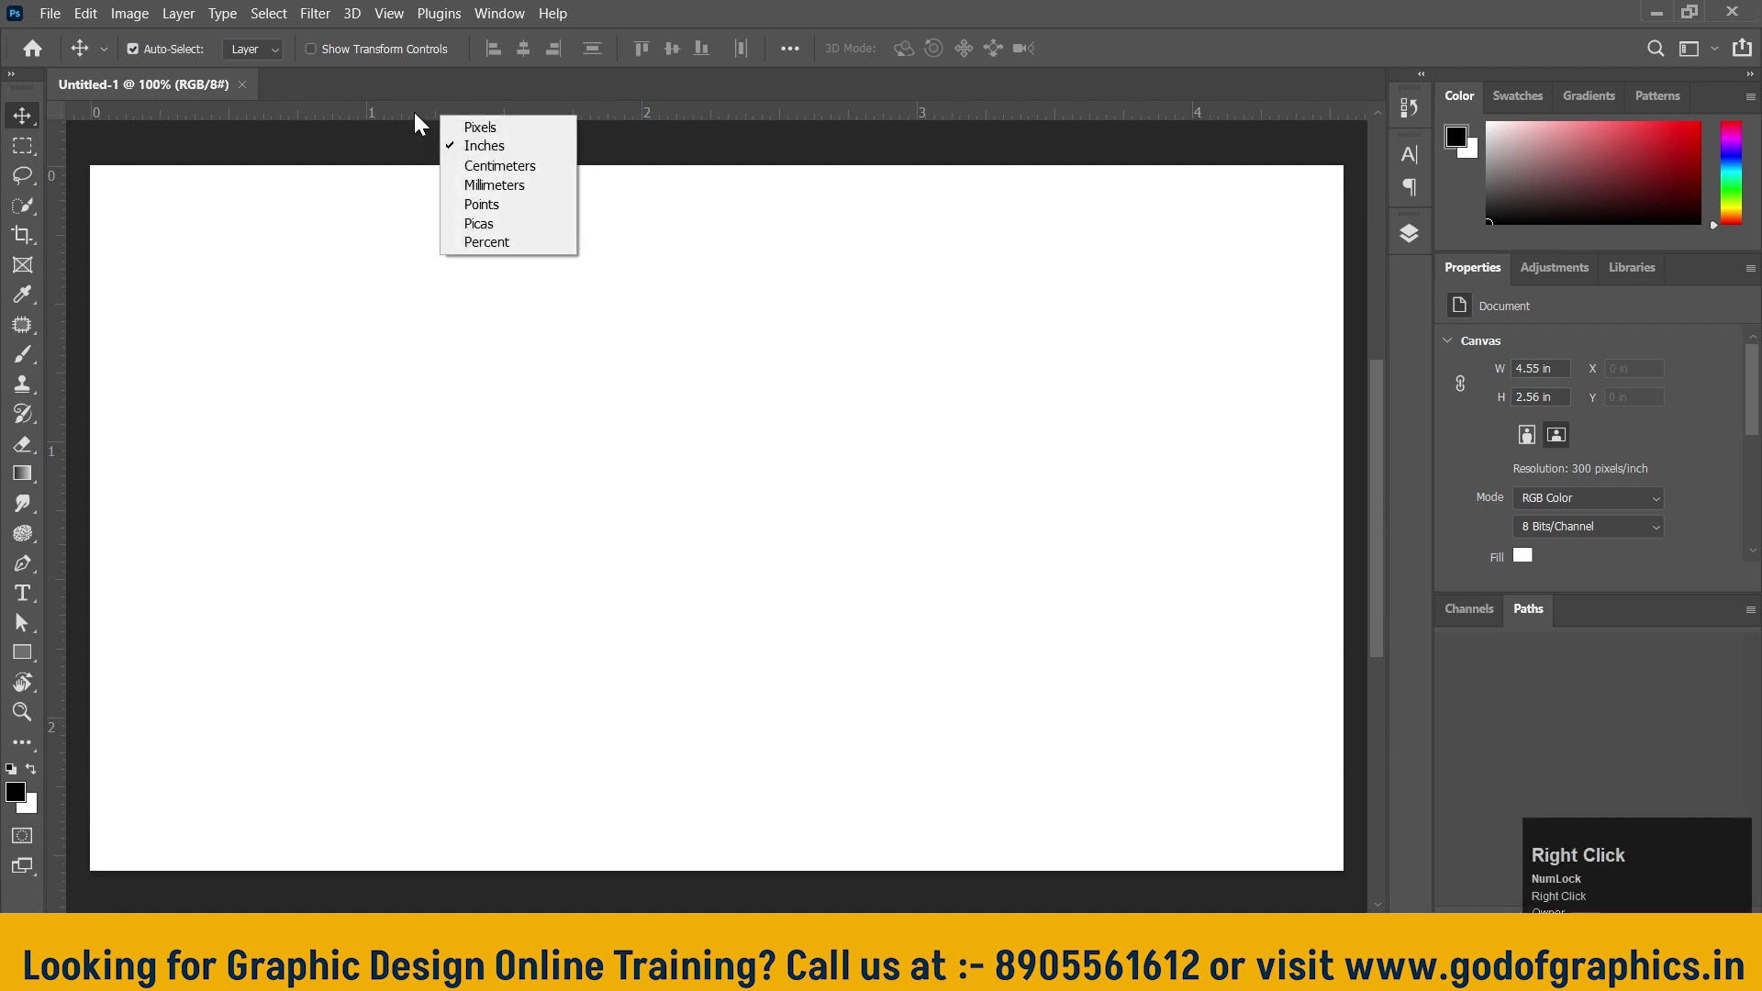
left_click(317, 260)
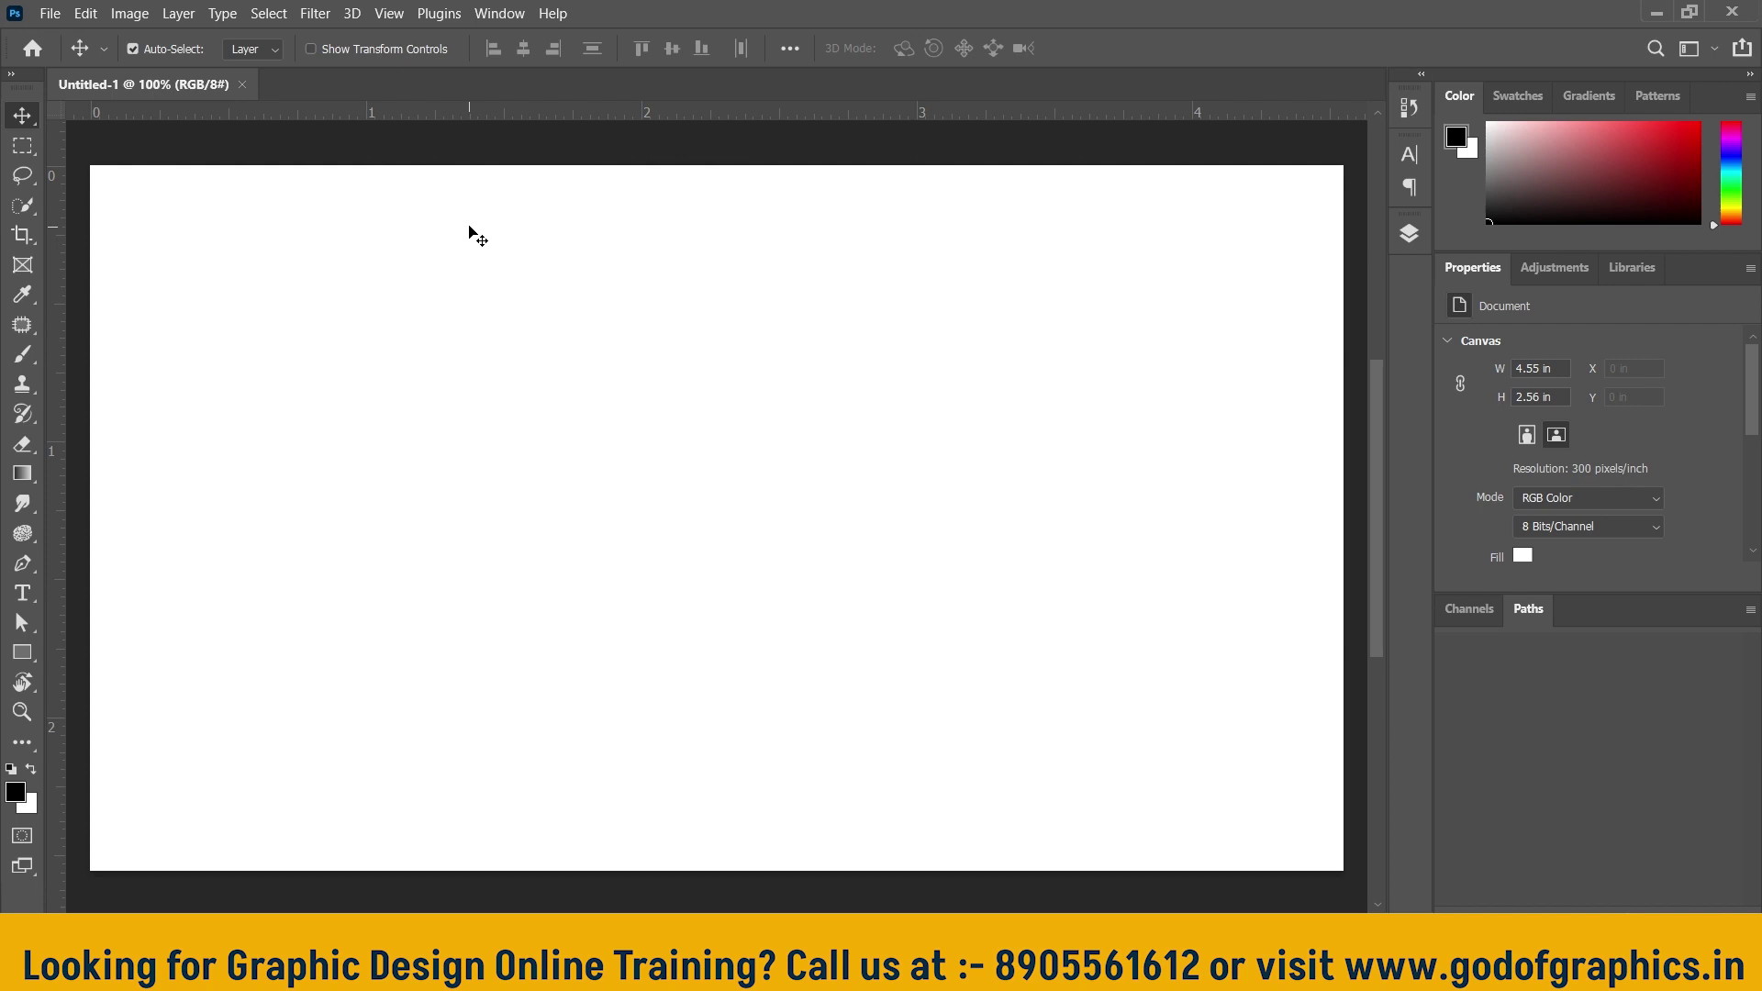
right_click(22, 147)
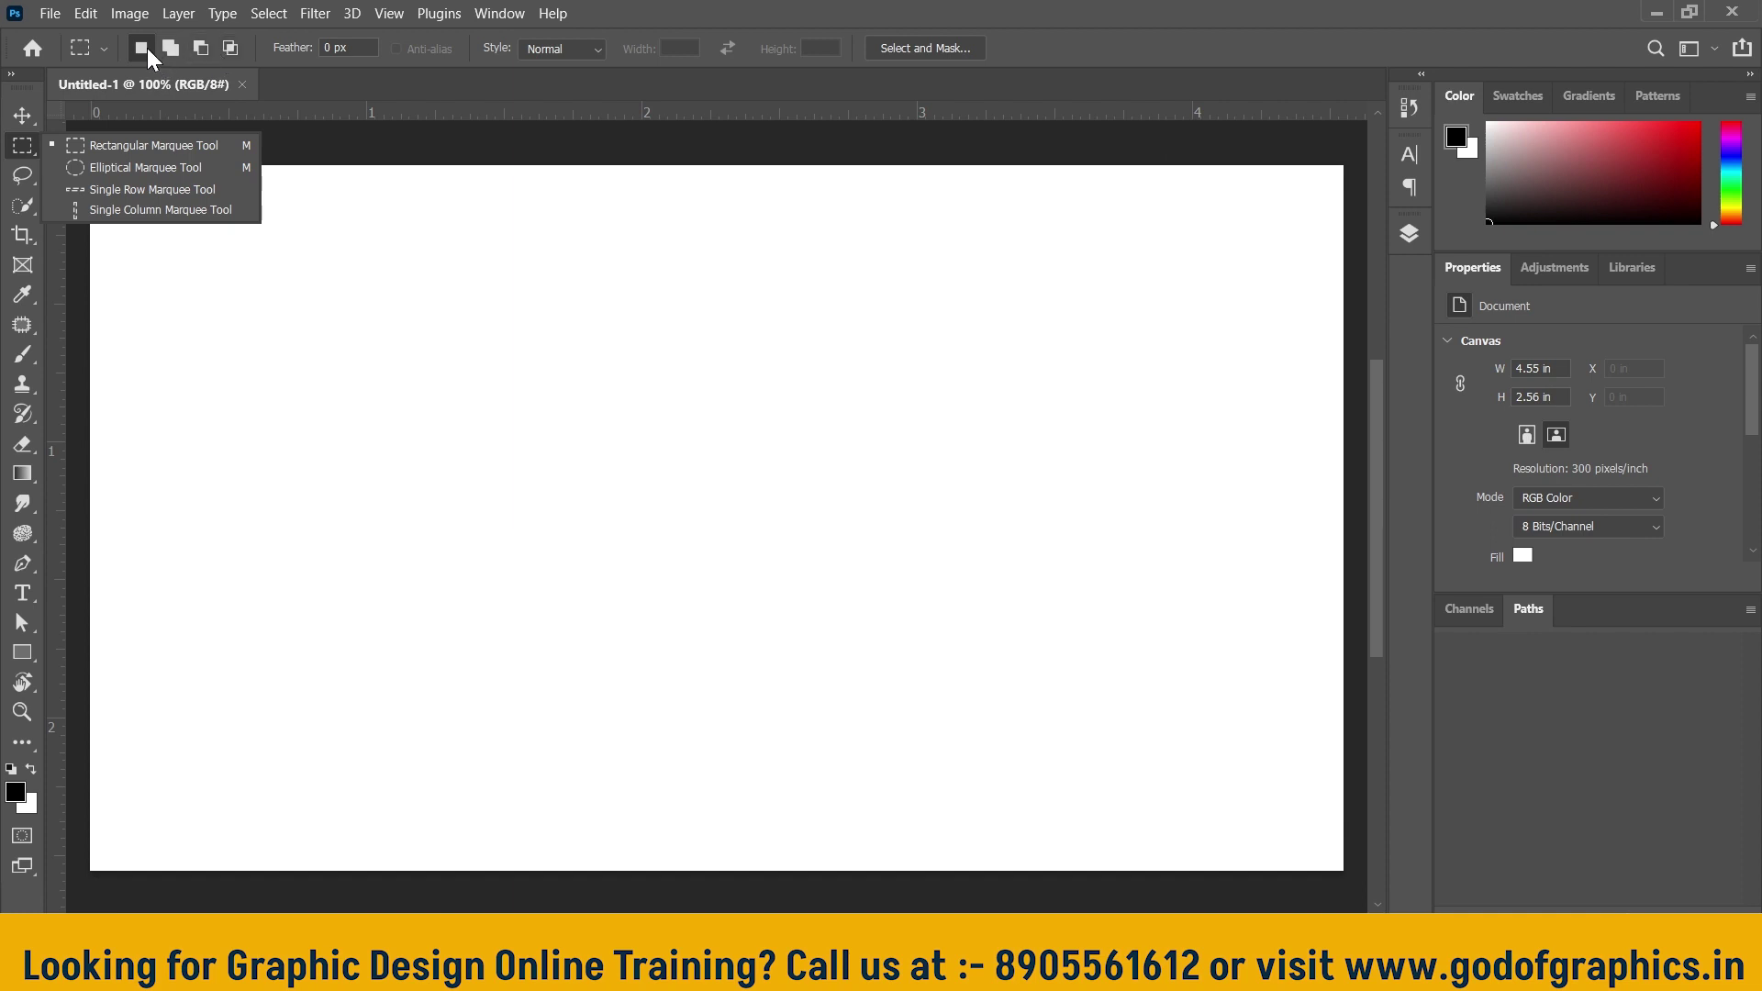
Choose the Lasso tool and add a new empty layer above the Background layer
right_click(35, 169)
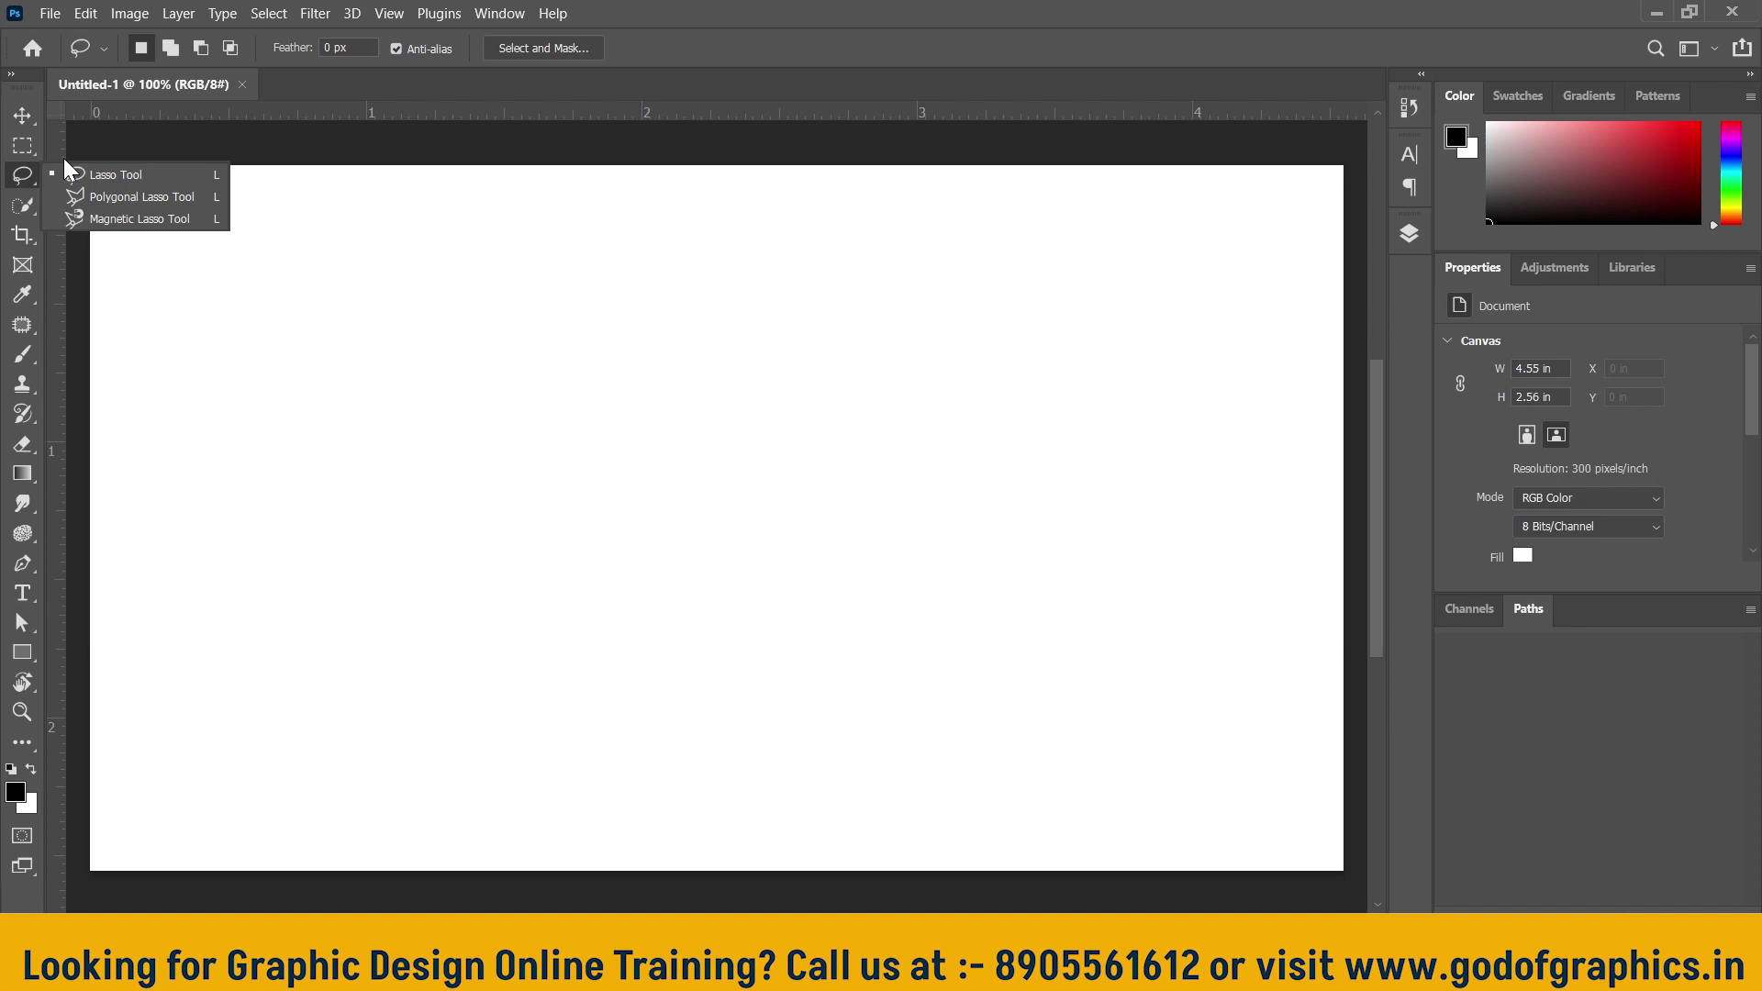
left_click(121, 176)
left_click(1407, 235)
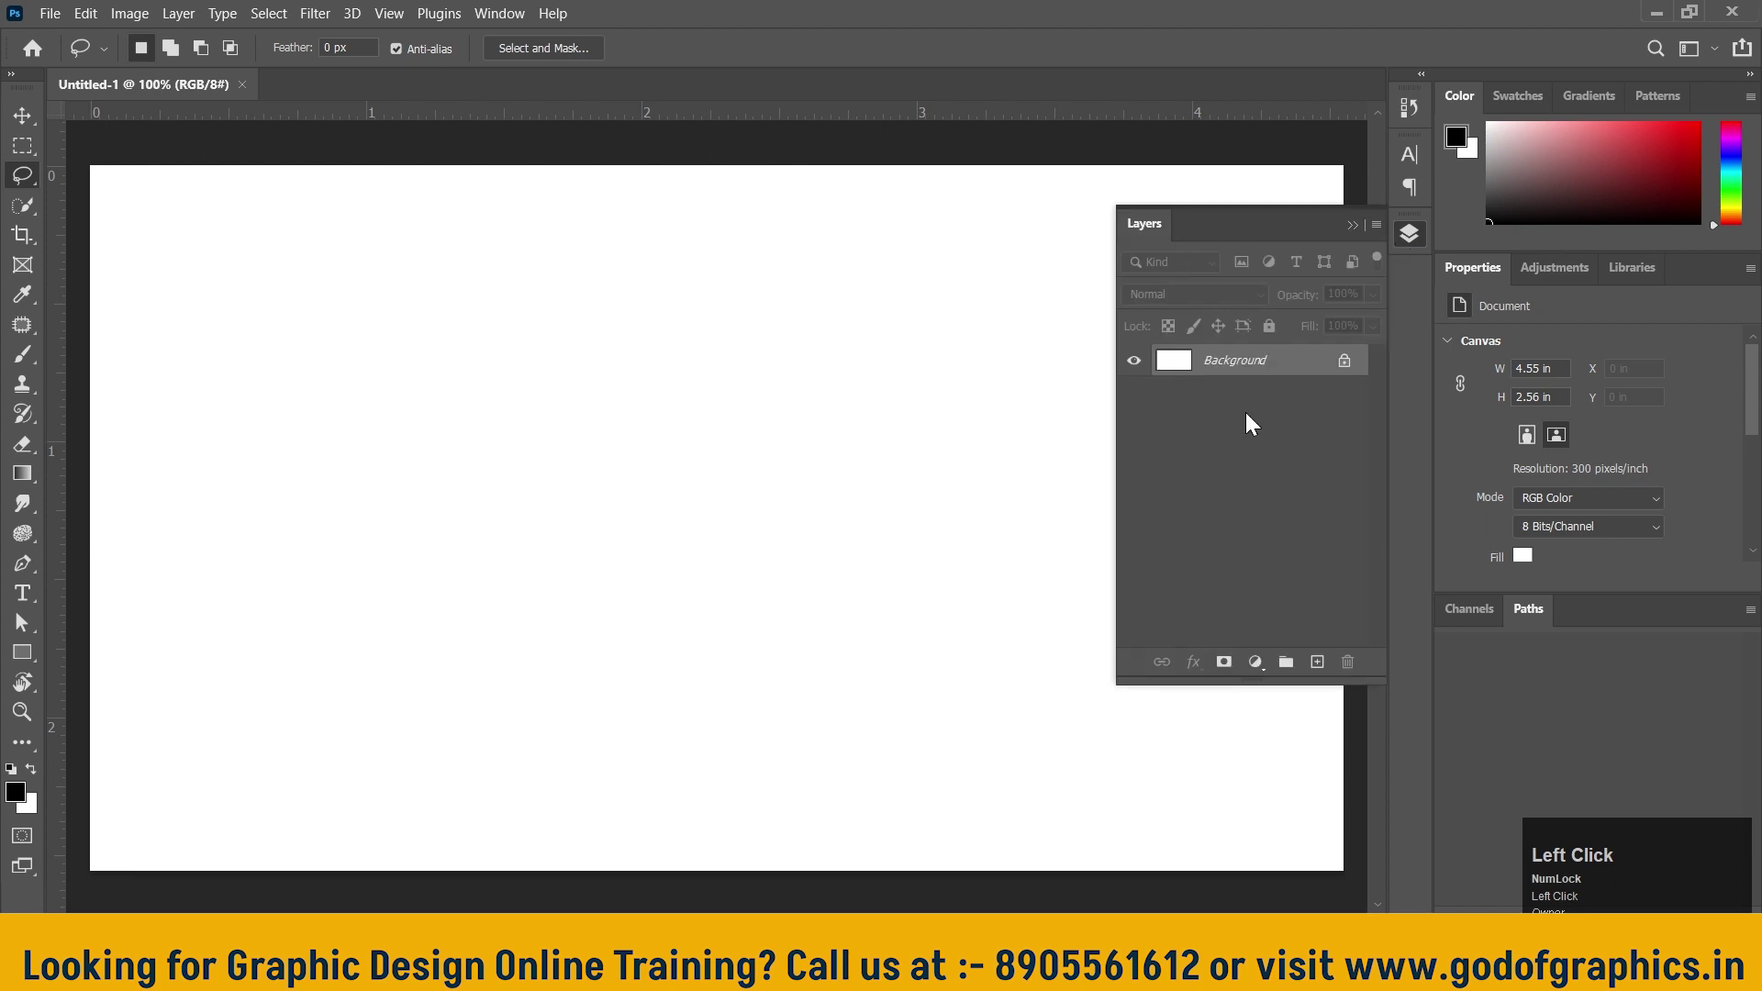
left_click(1318, 661)
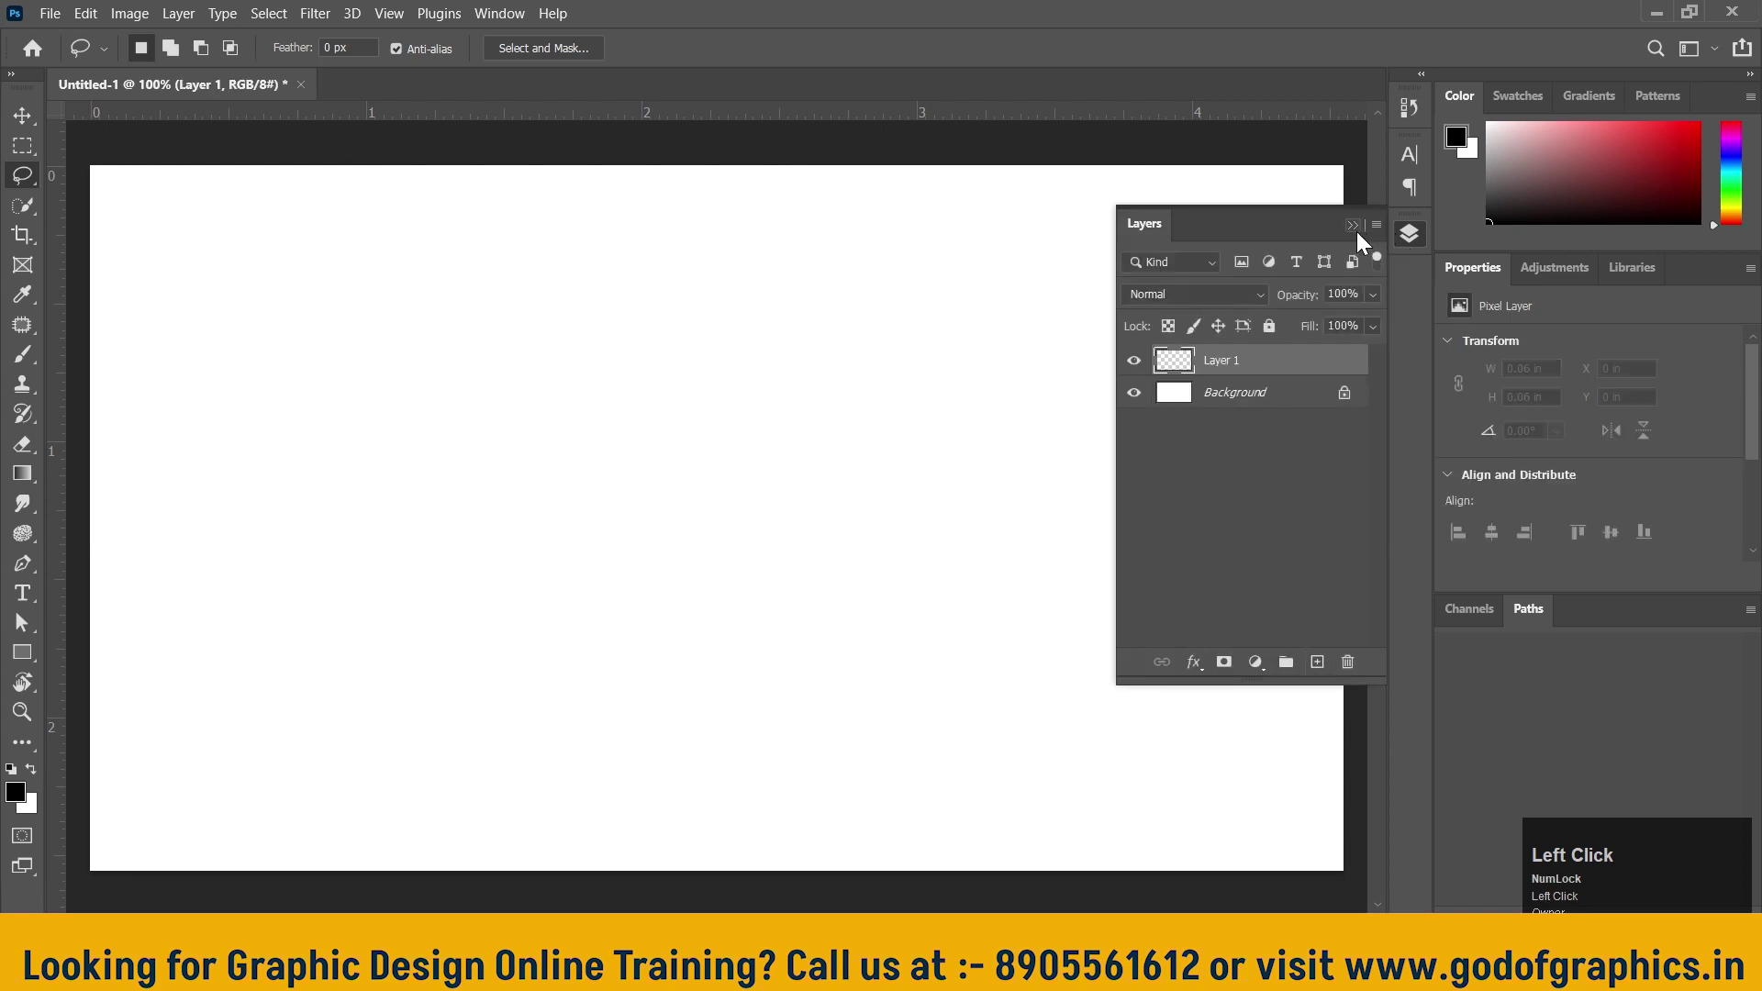
Outline an irregular freehand Lasso selection about 2.51 by 2.07 in on Layer 1, fill it with the black foreground color and deselect
right_click(15, 178)
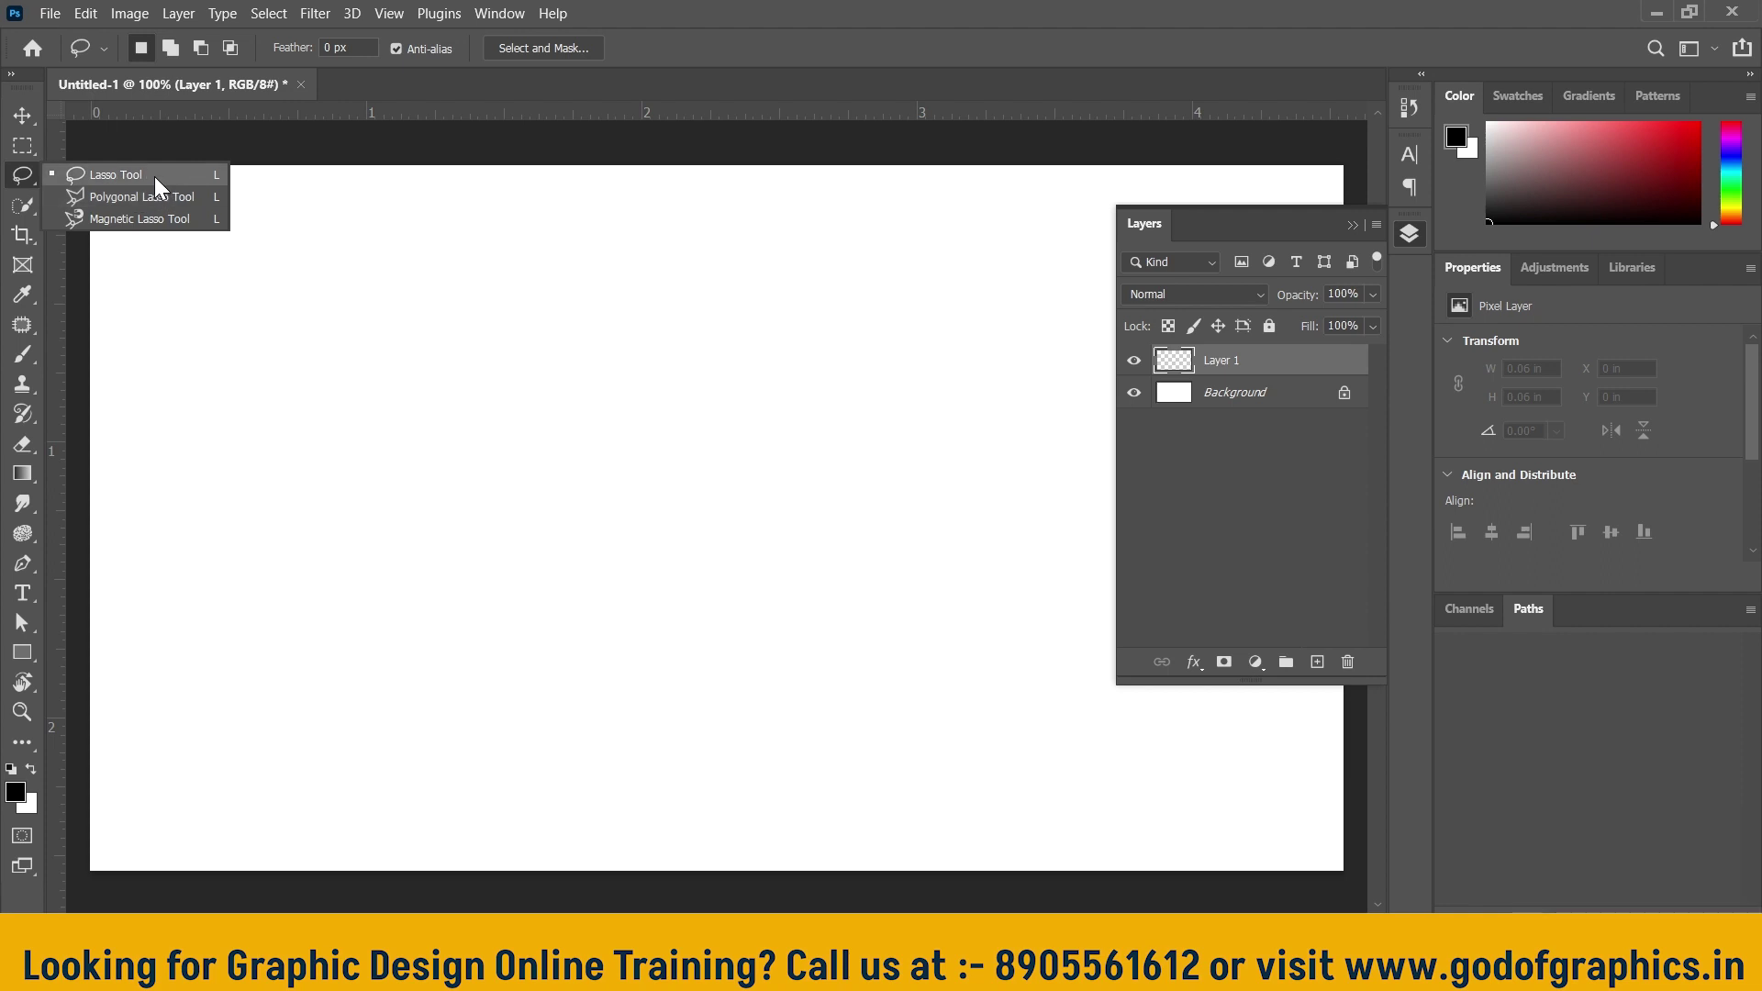
left_click(154, 176)
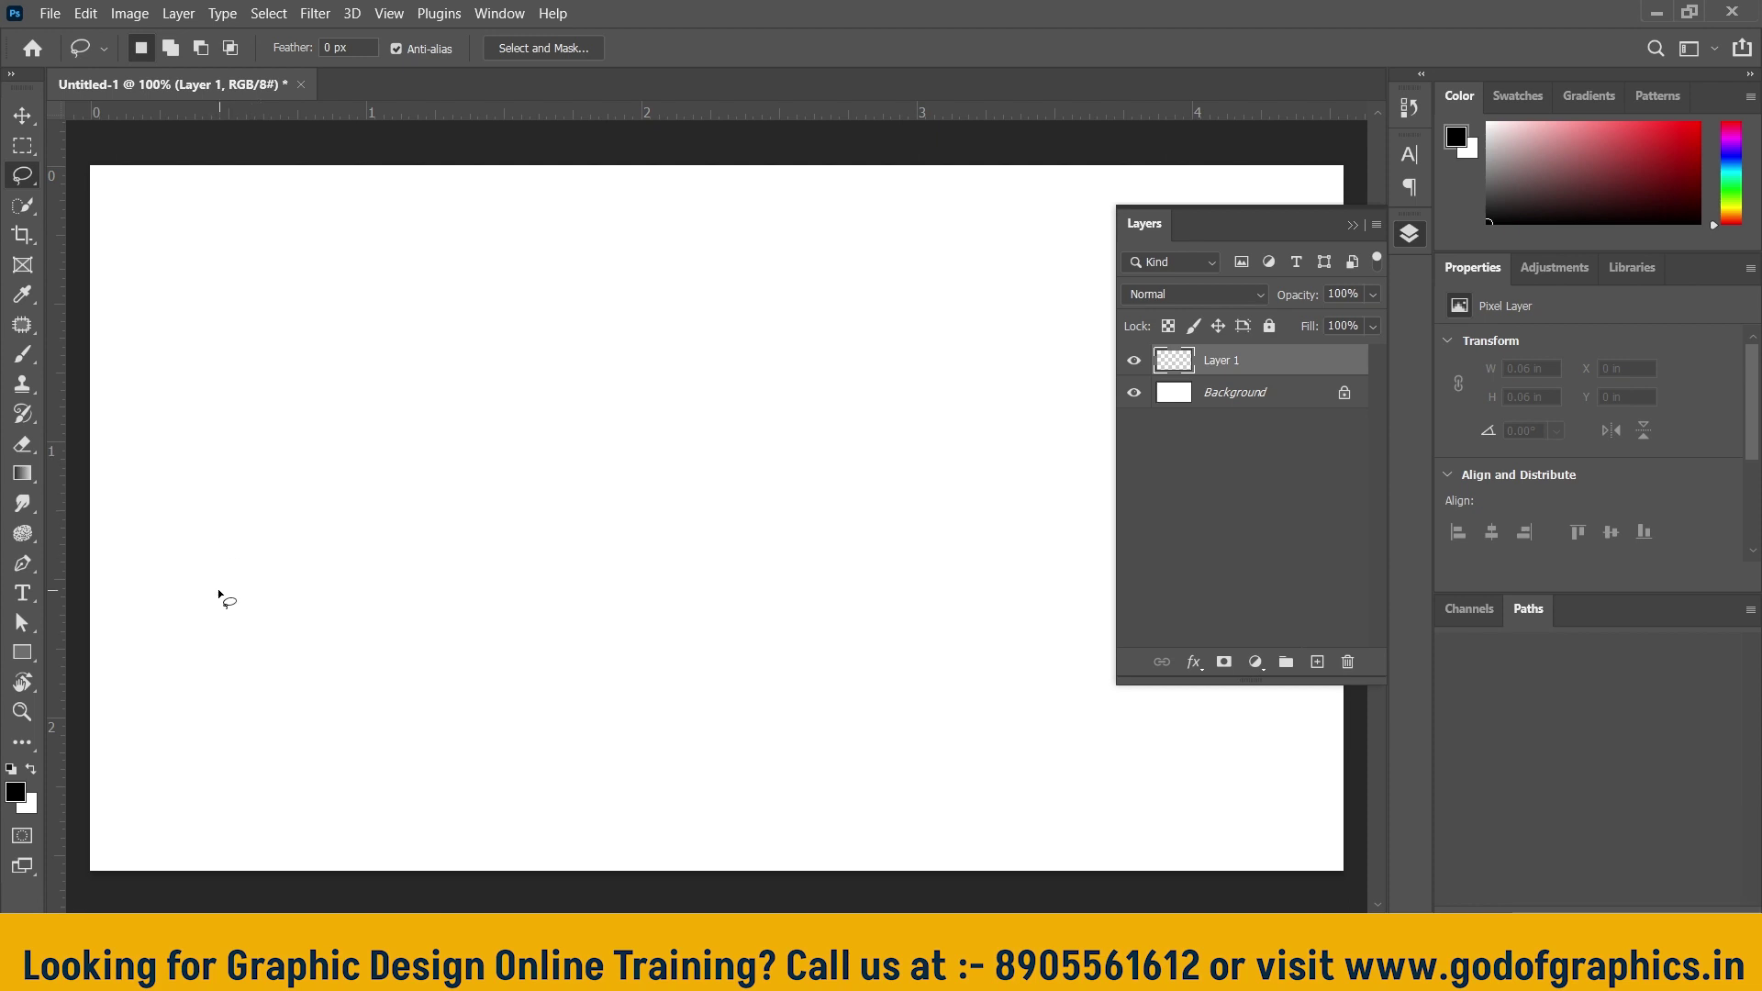
left_click(232, 647)
mouse_move(232, 647)
left_mouse_down()
mouse_move(291, 522)
mouse_move(279, 410)
mouse_move(363, 374)
mouse_move(436, 303)
mouse_move(621, 255)
mouse_move(694, 332)
mouse_move(689, 464)
mouse_move(891, 611)
mouse_move(810, 700)
mouse_move(454, 648)
mouse_move(403, 791)
mouse_move(241, 757)
mouse_move(201, 698)
mouse_move(231, 648)
left_mouse_up()
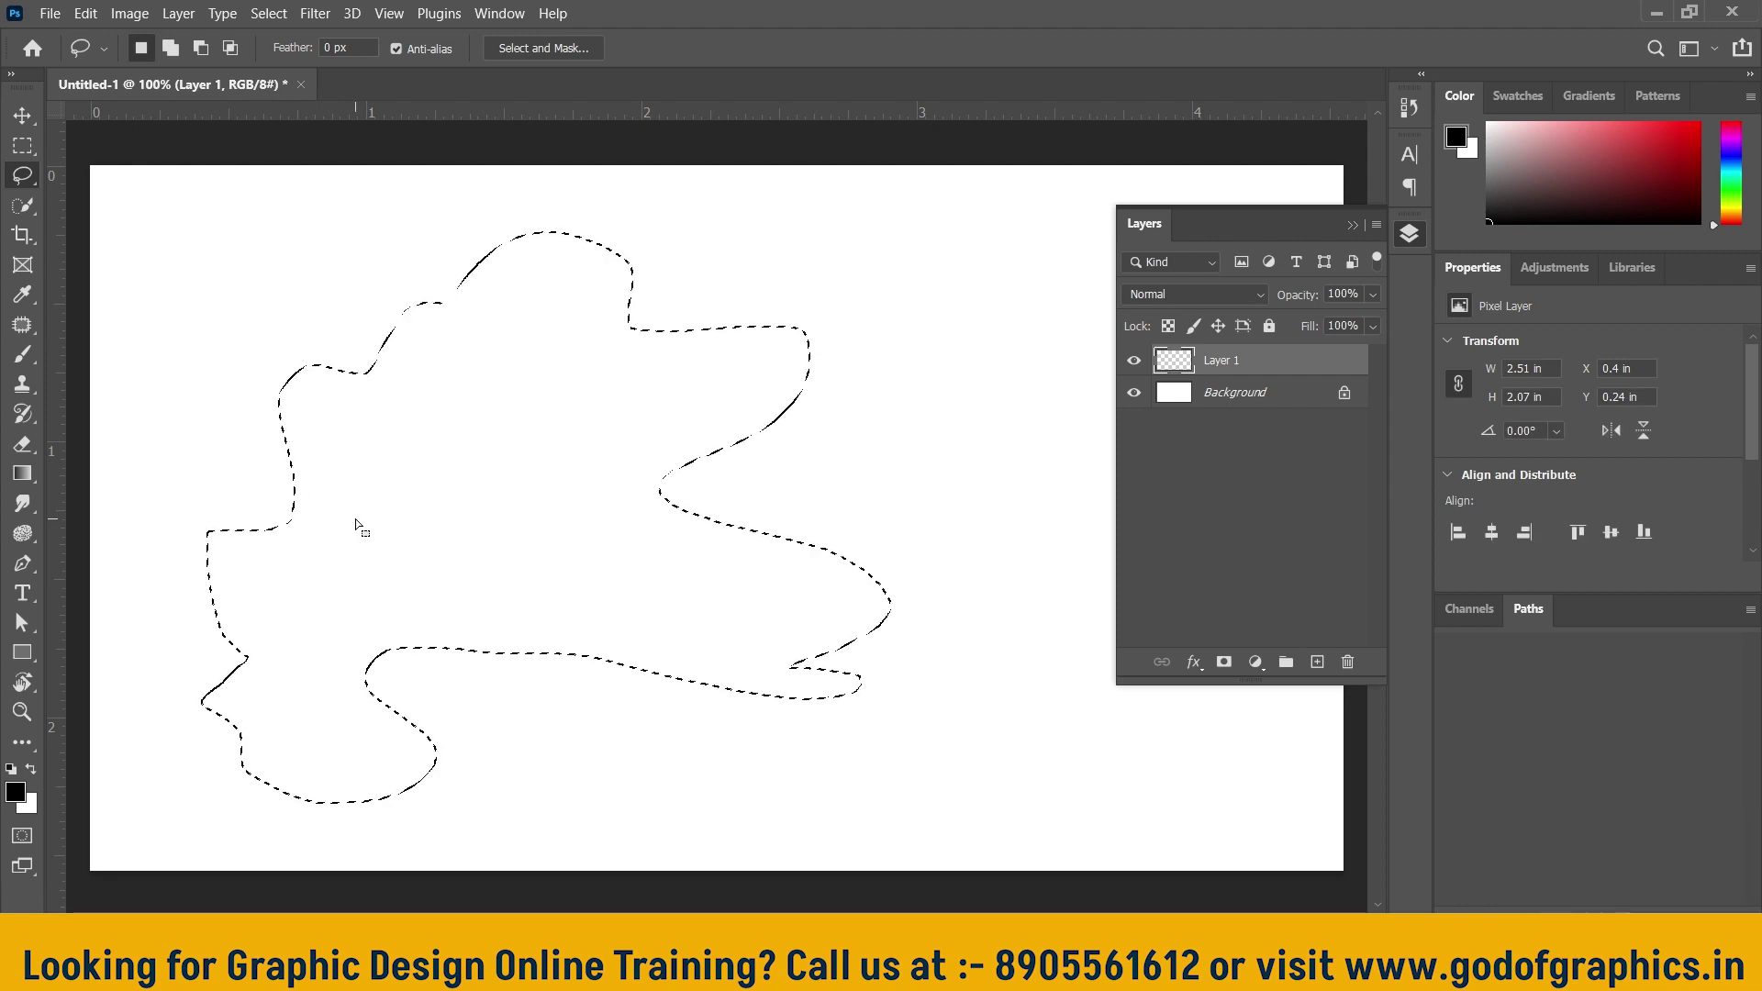
key("alt+BackSpace")
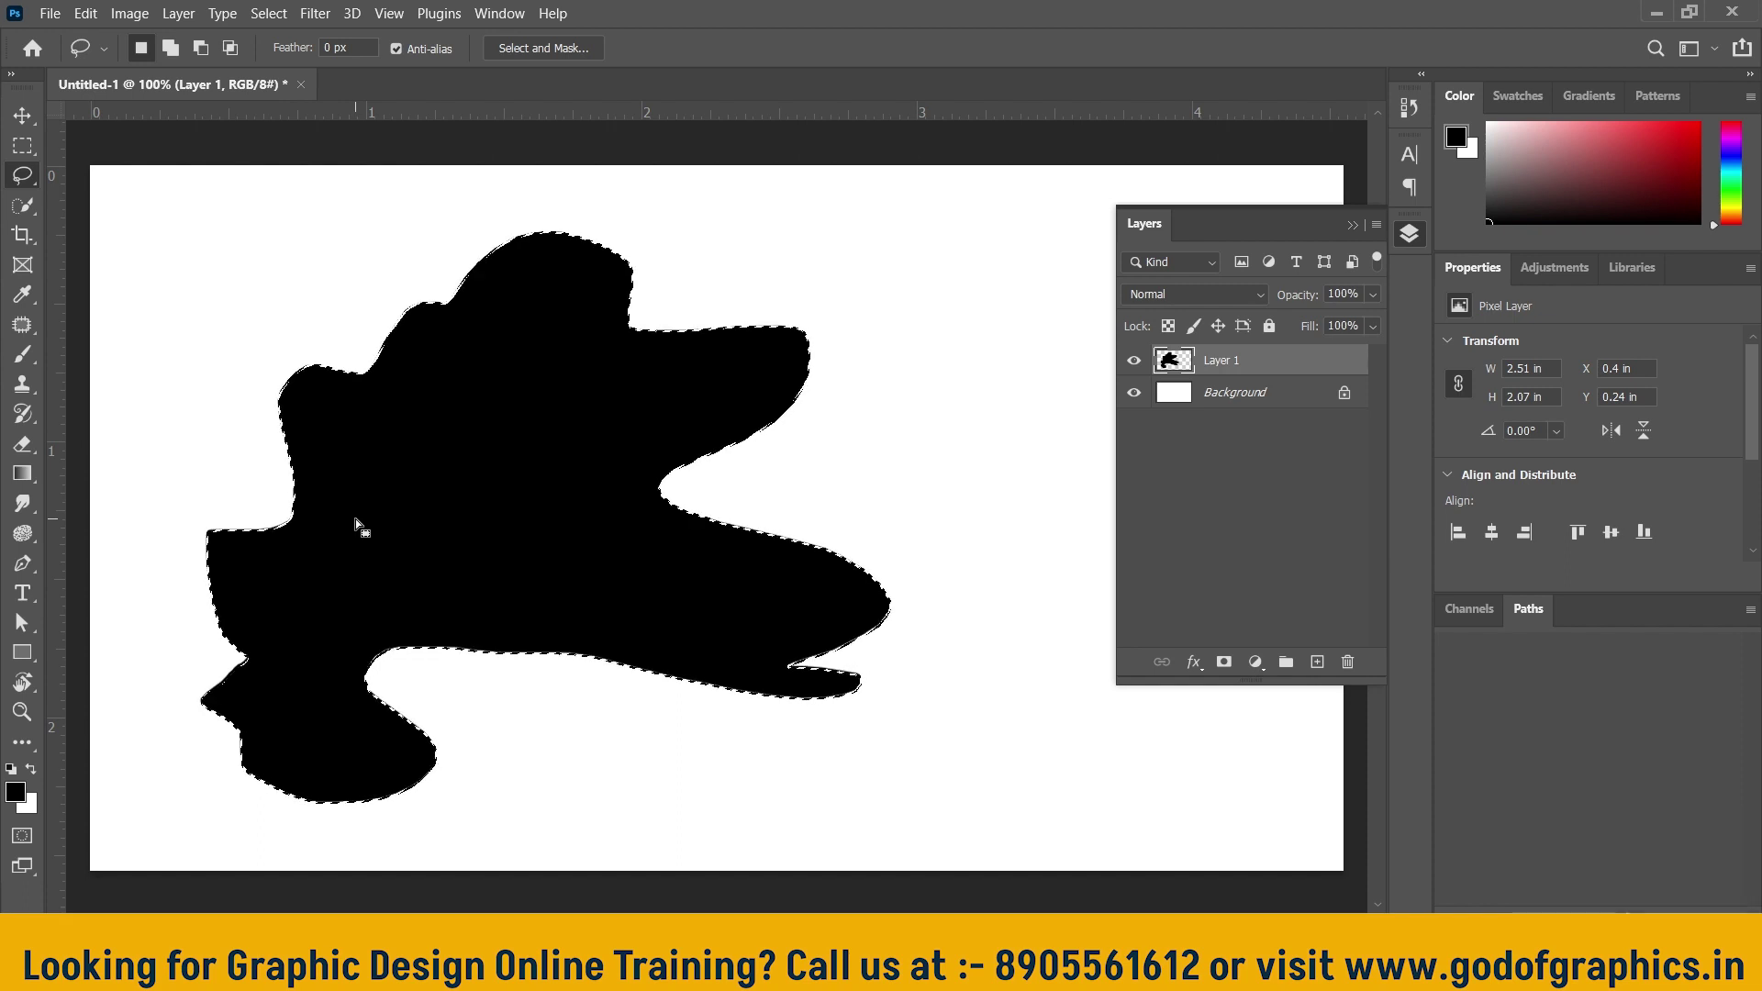
key("ctrl+d")
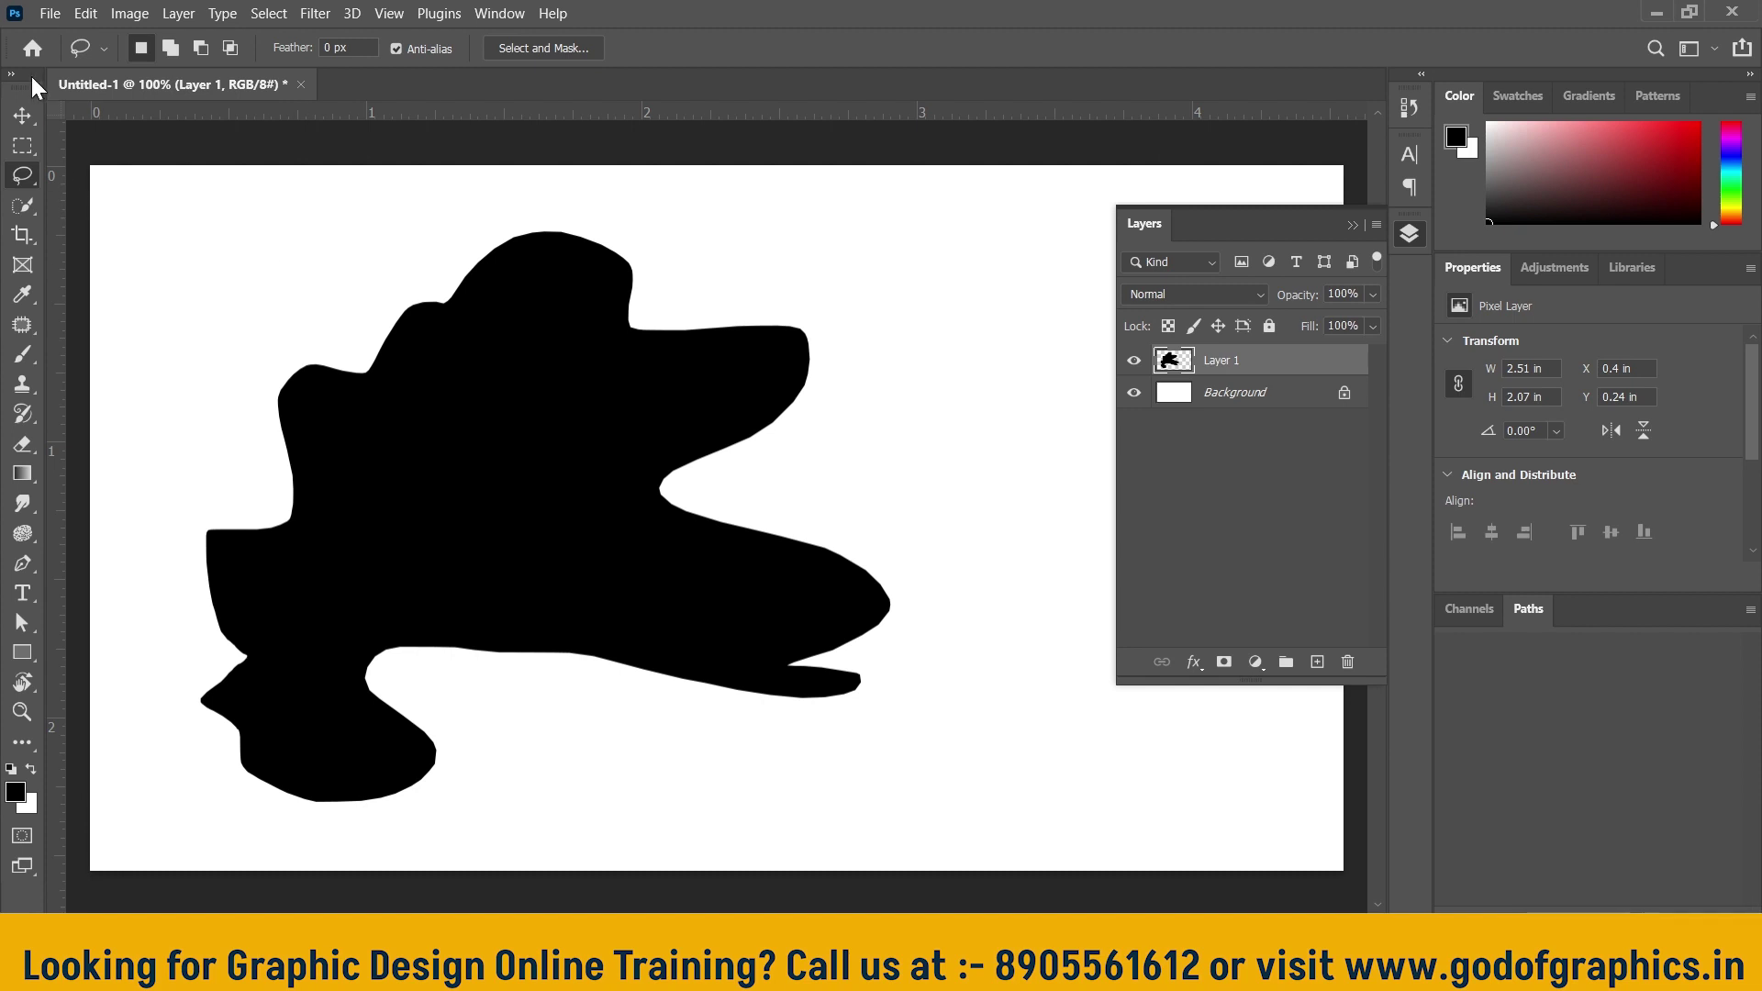
Move the black freehand shape to about X 0.67 in, Y 0.2 in, and hide Layer 1
left_click(23, 116)
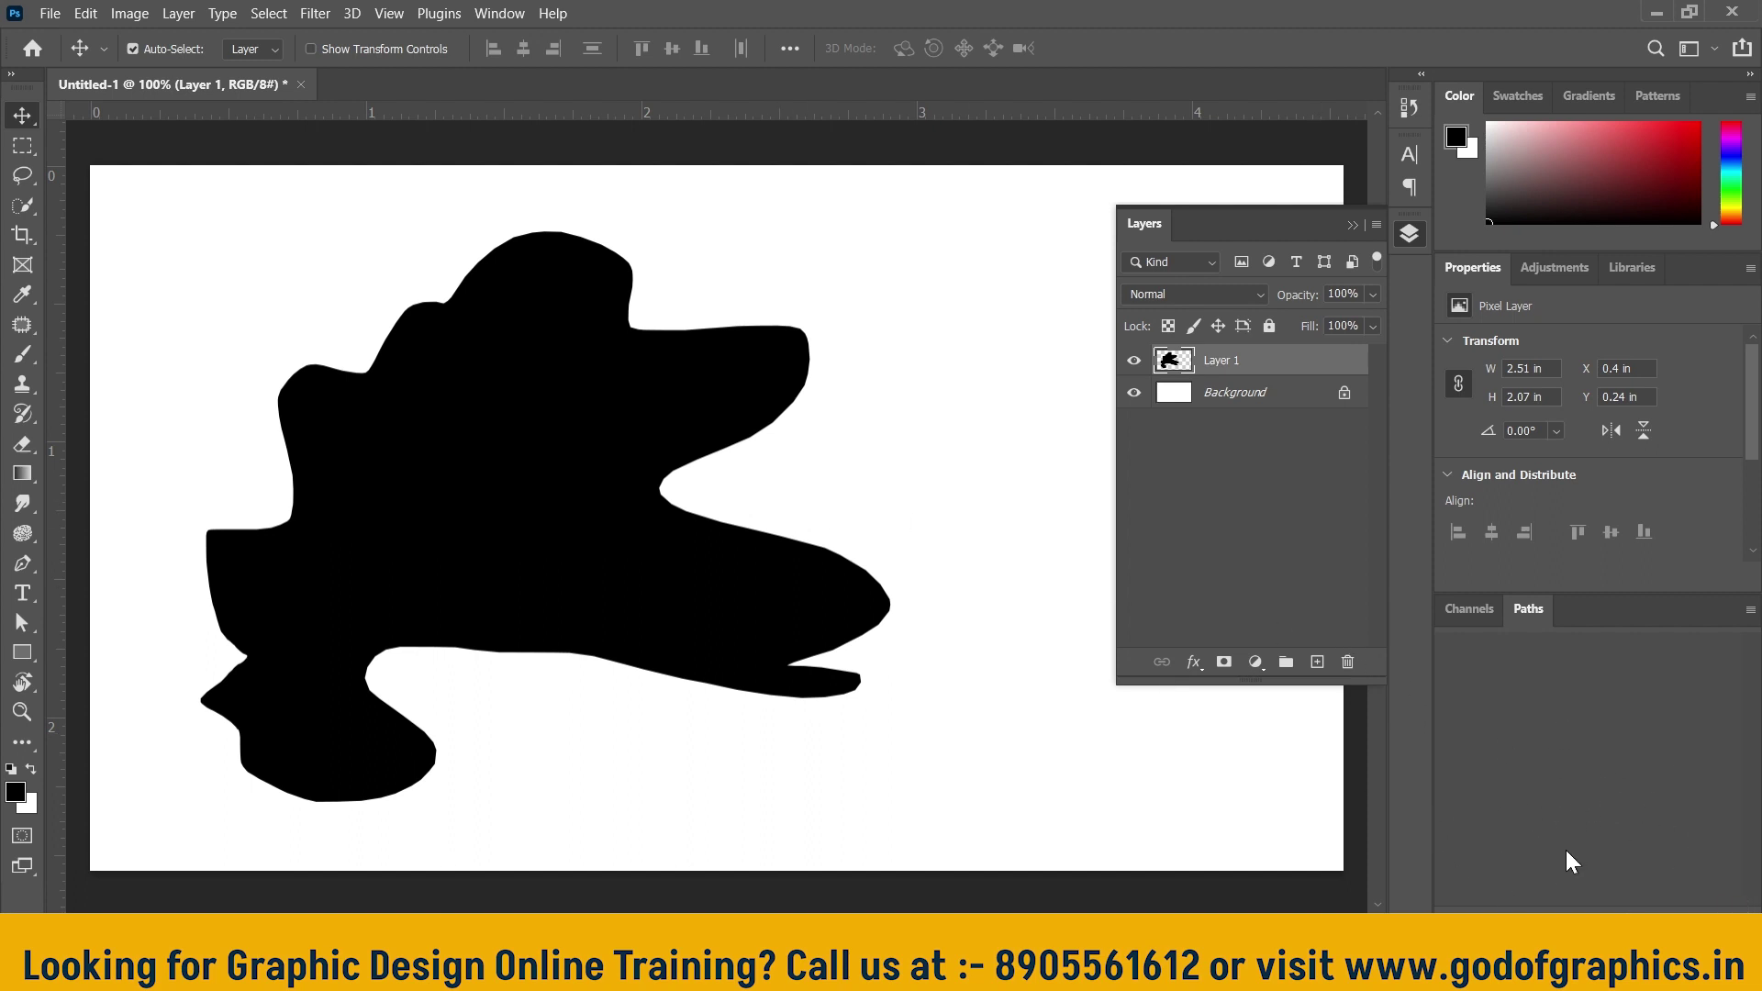
left_click_drag(560, 497, 637, 487)
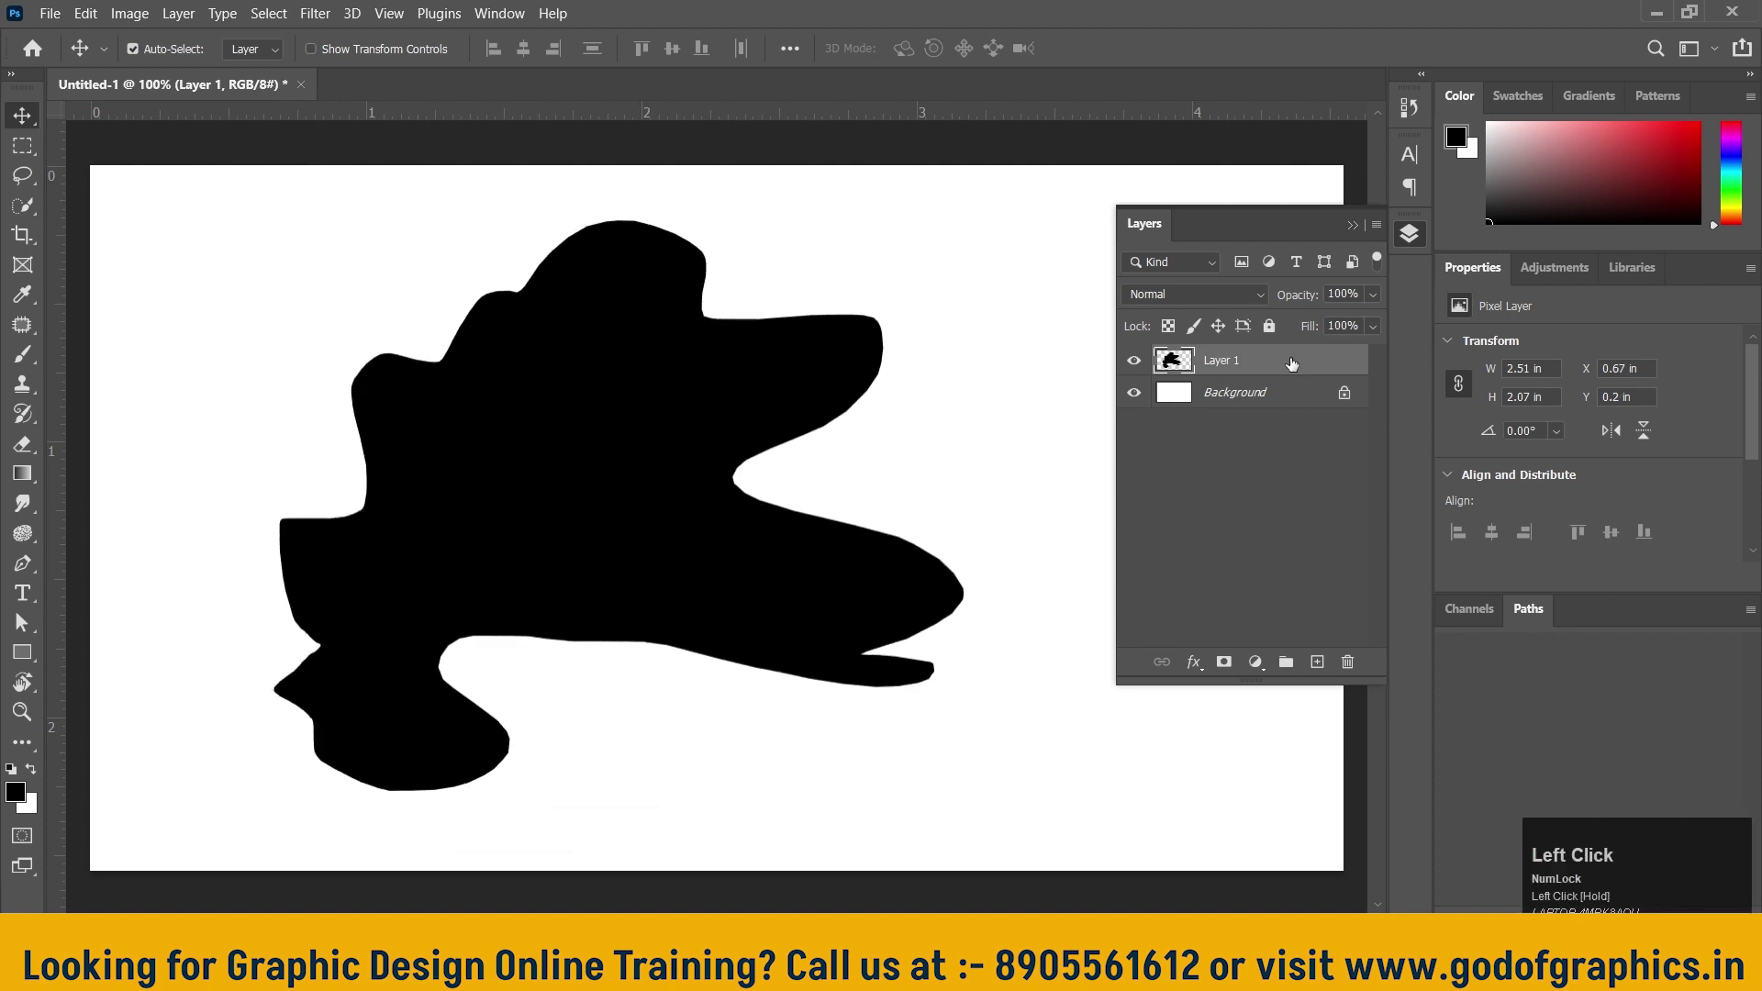
left_click(1134, 361)
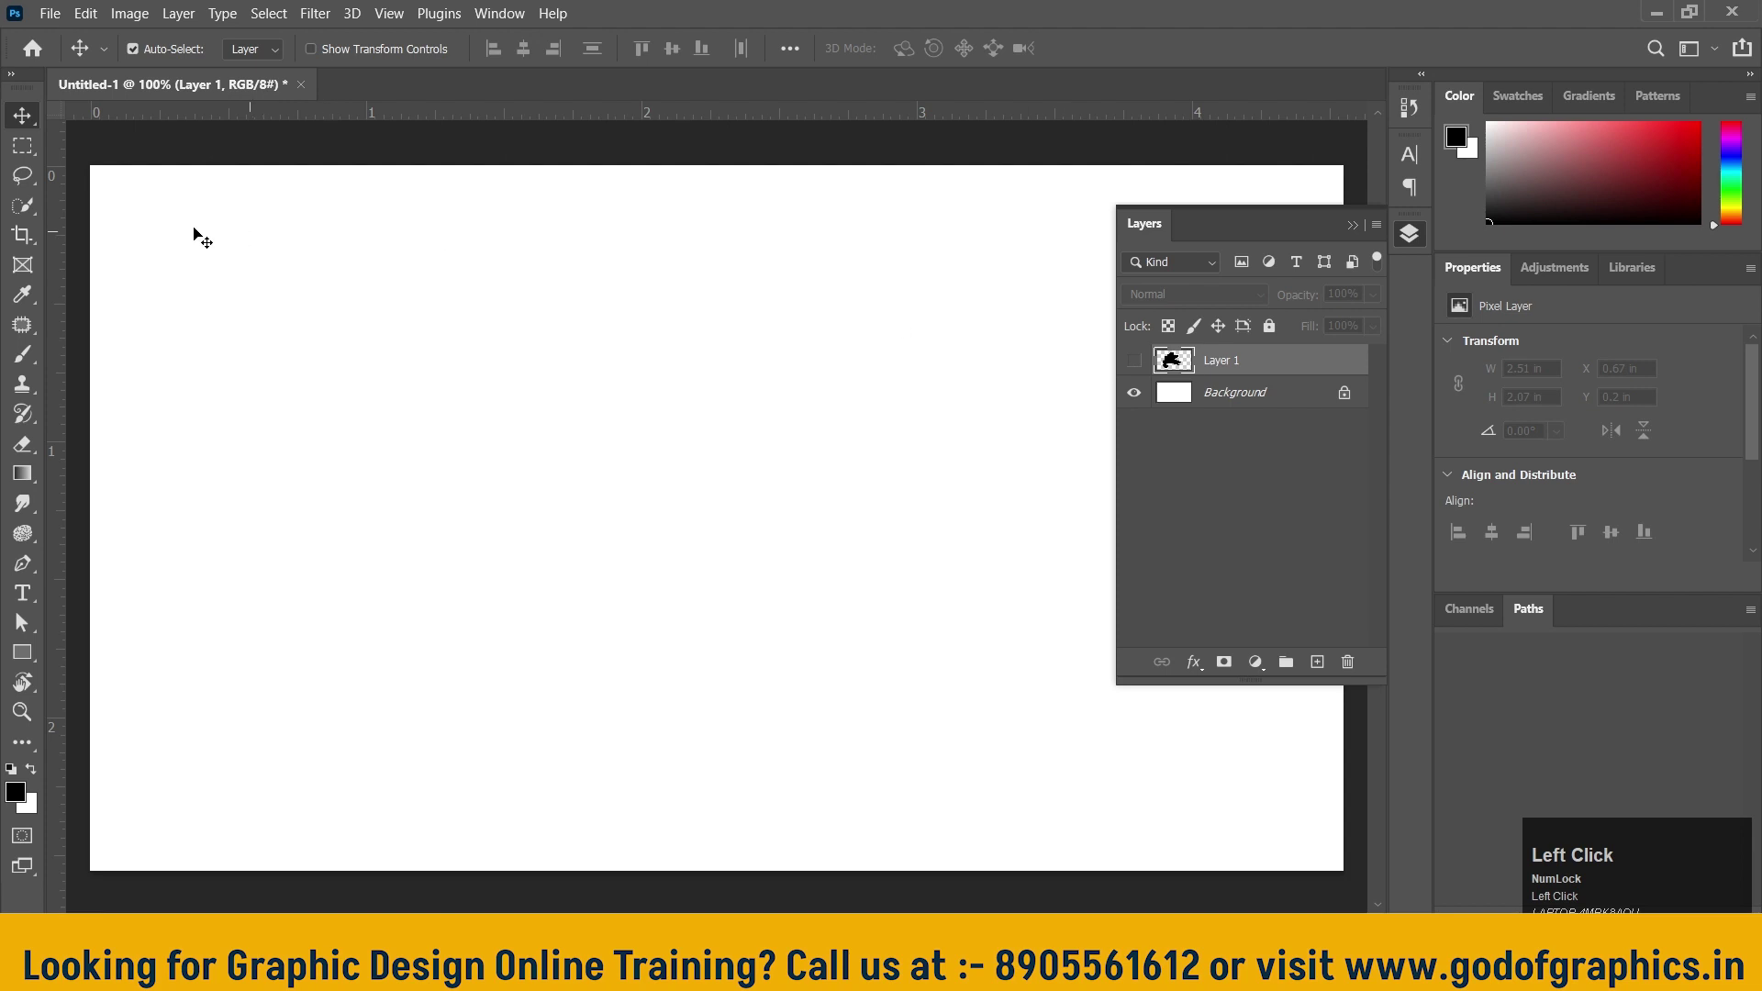
Switch to the Polygonal Lasso tool and add a new empty layer above Layer 1
right_click(22, 175)
left_click(128, 175)
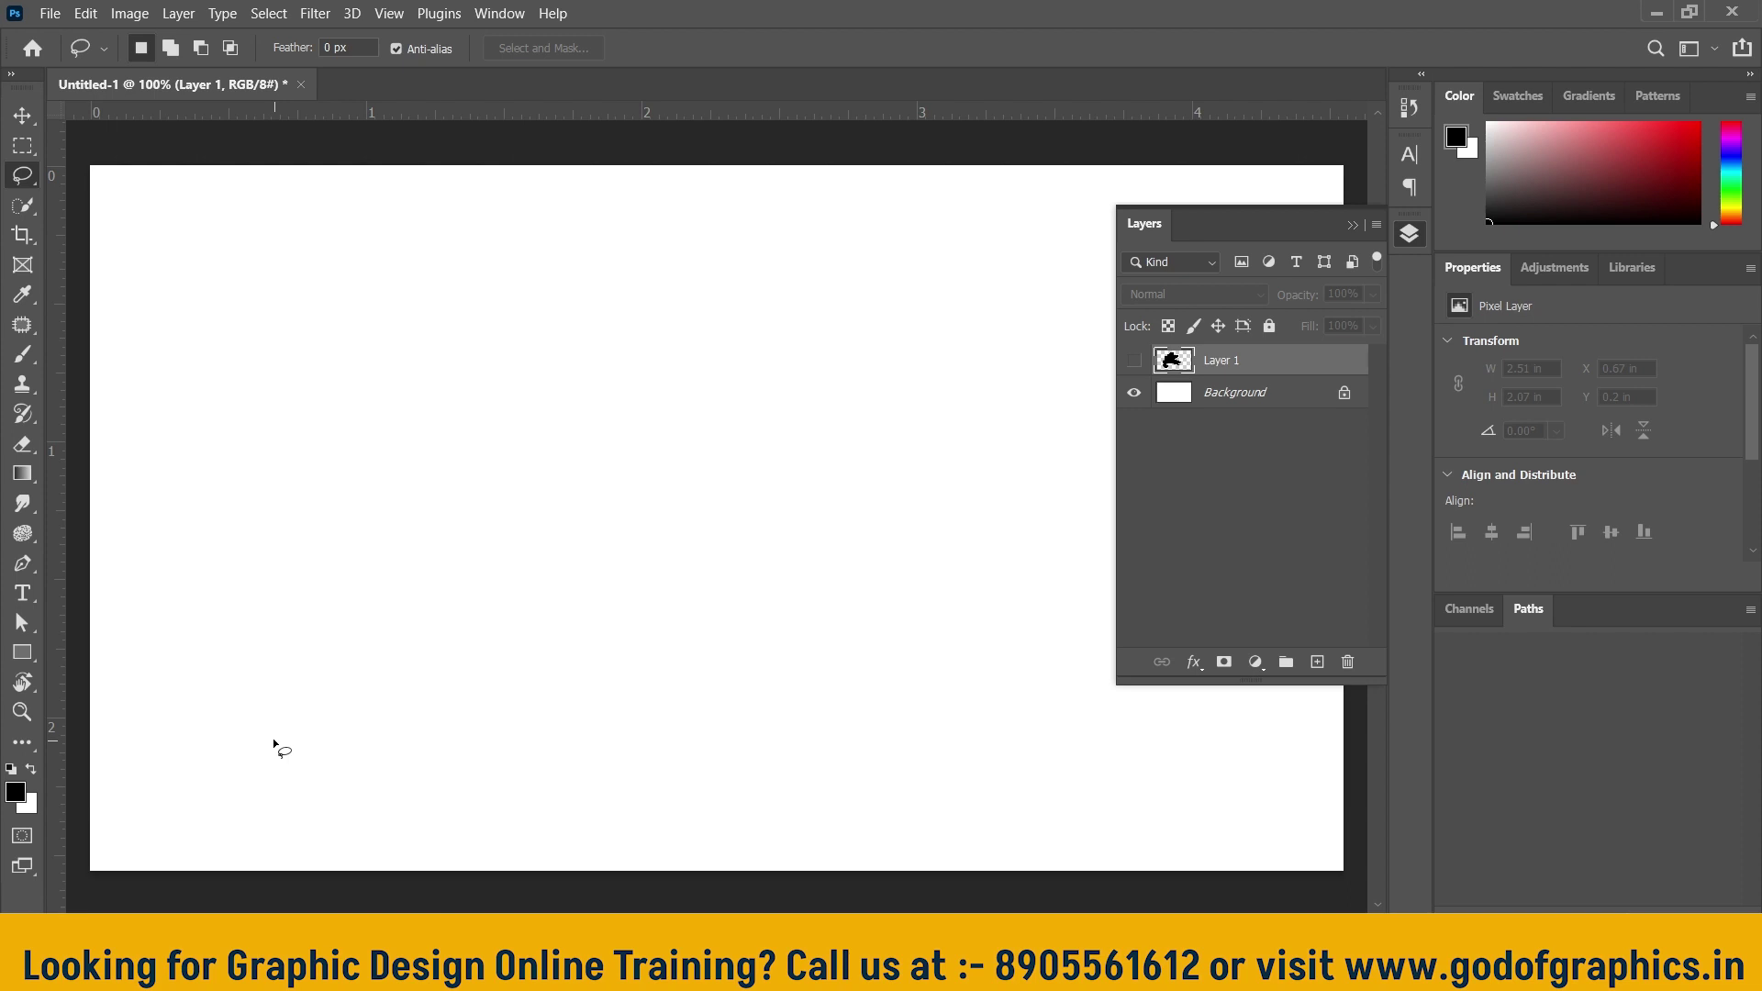
right_click(23, 176)
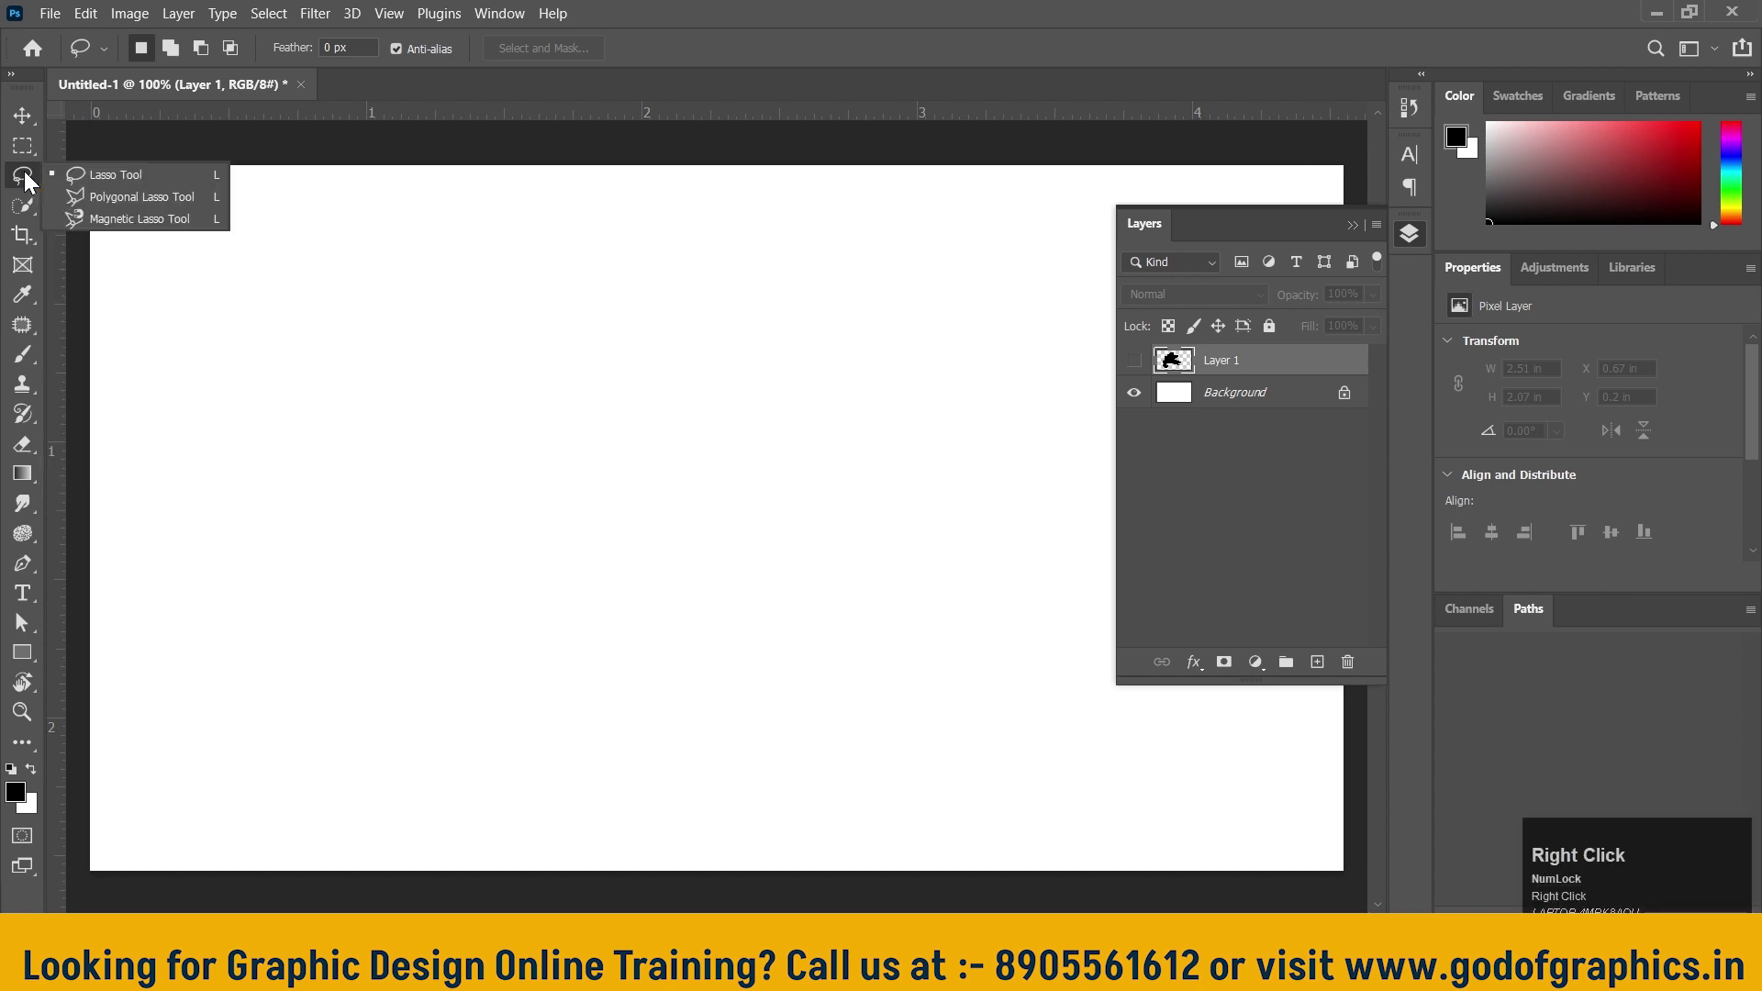
left_click(116, 196)
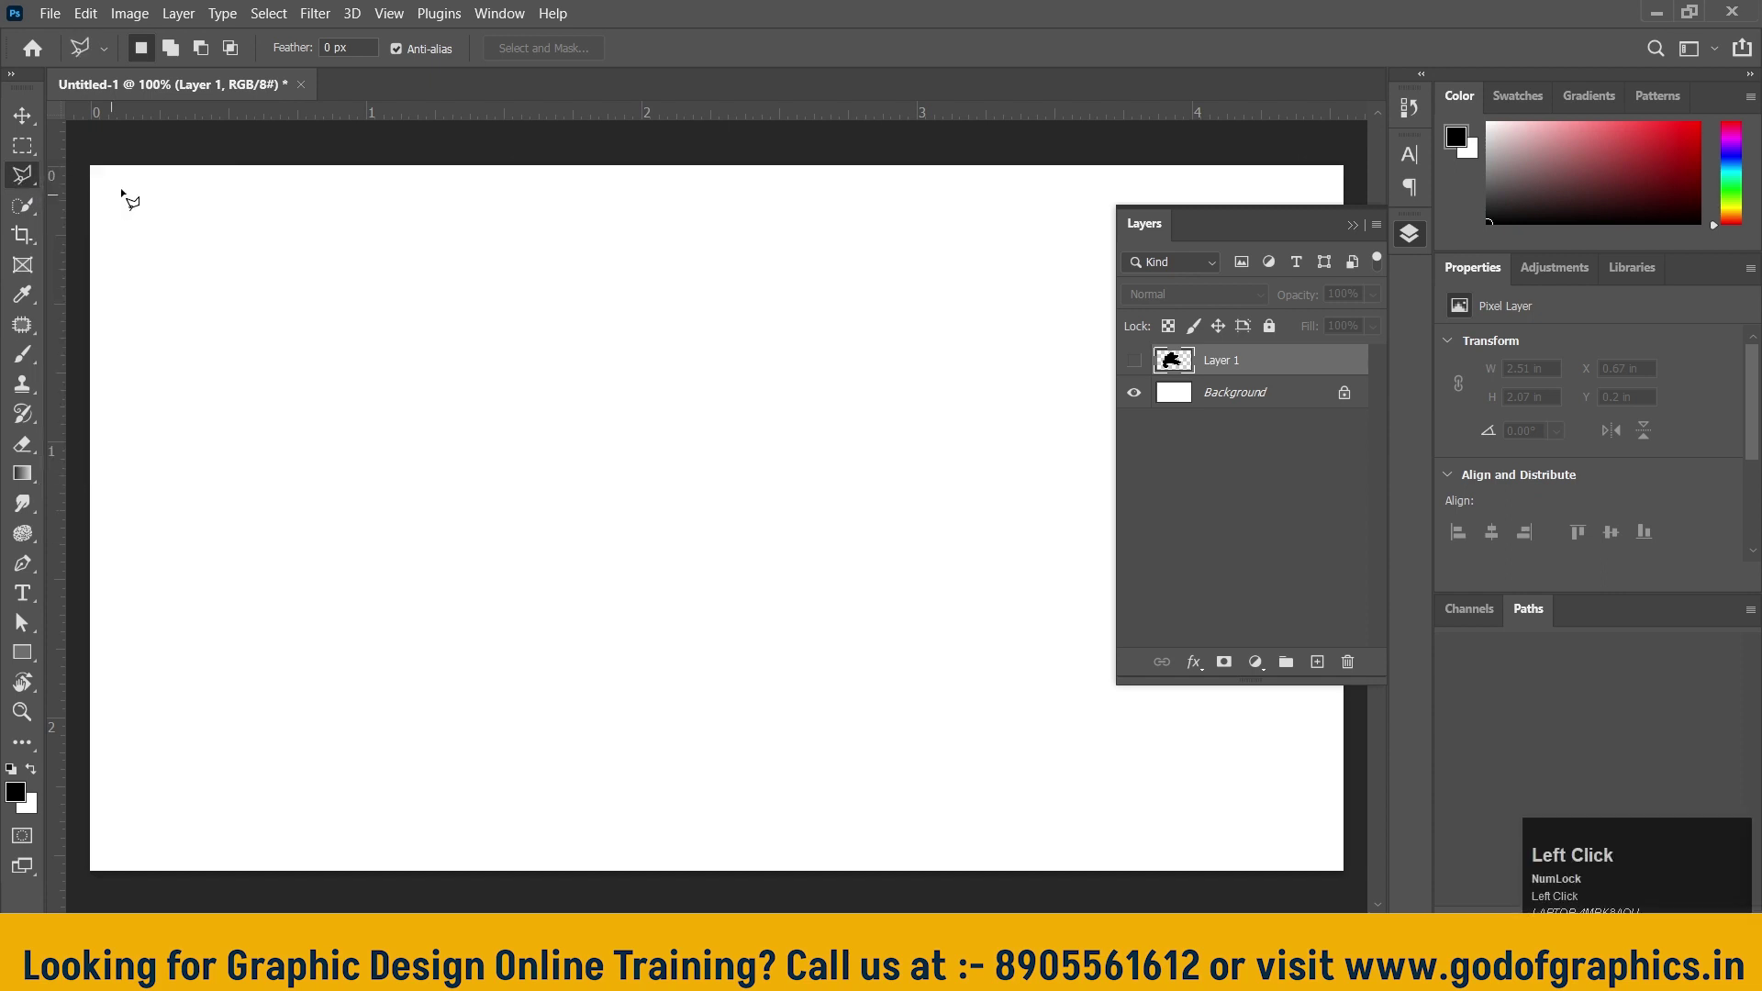
left_click(1317, 661)
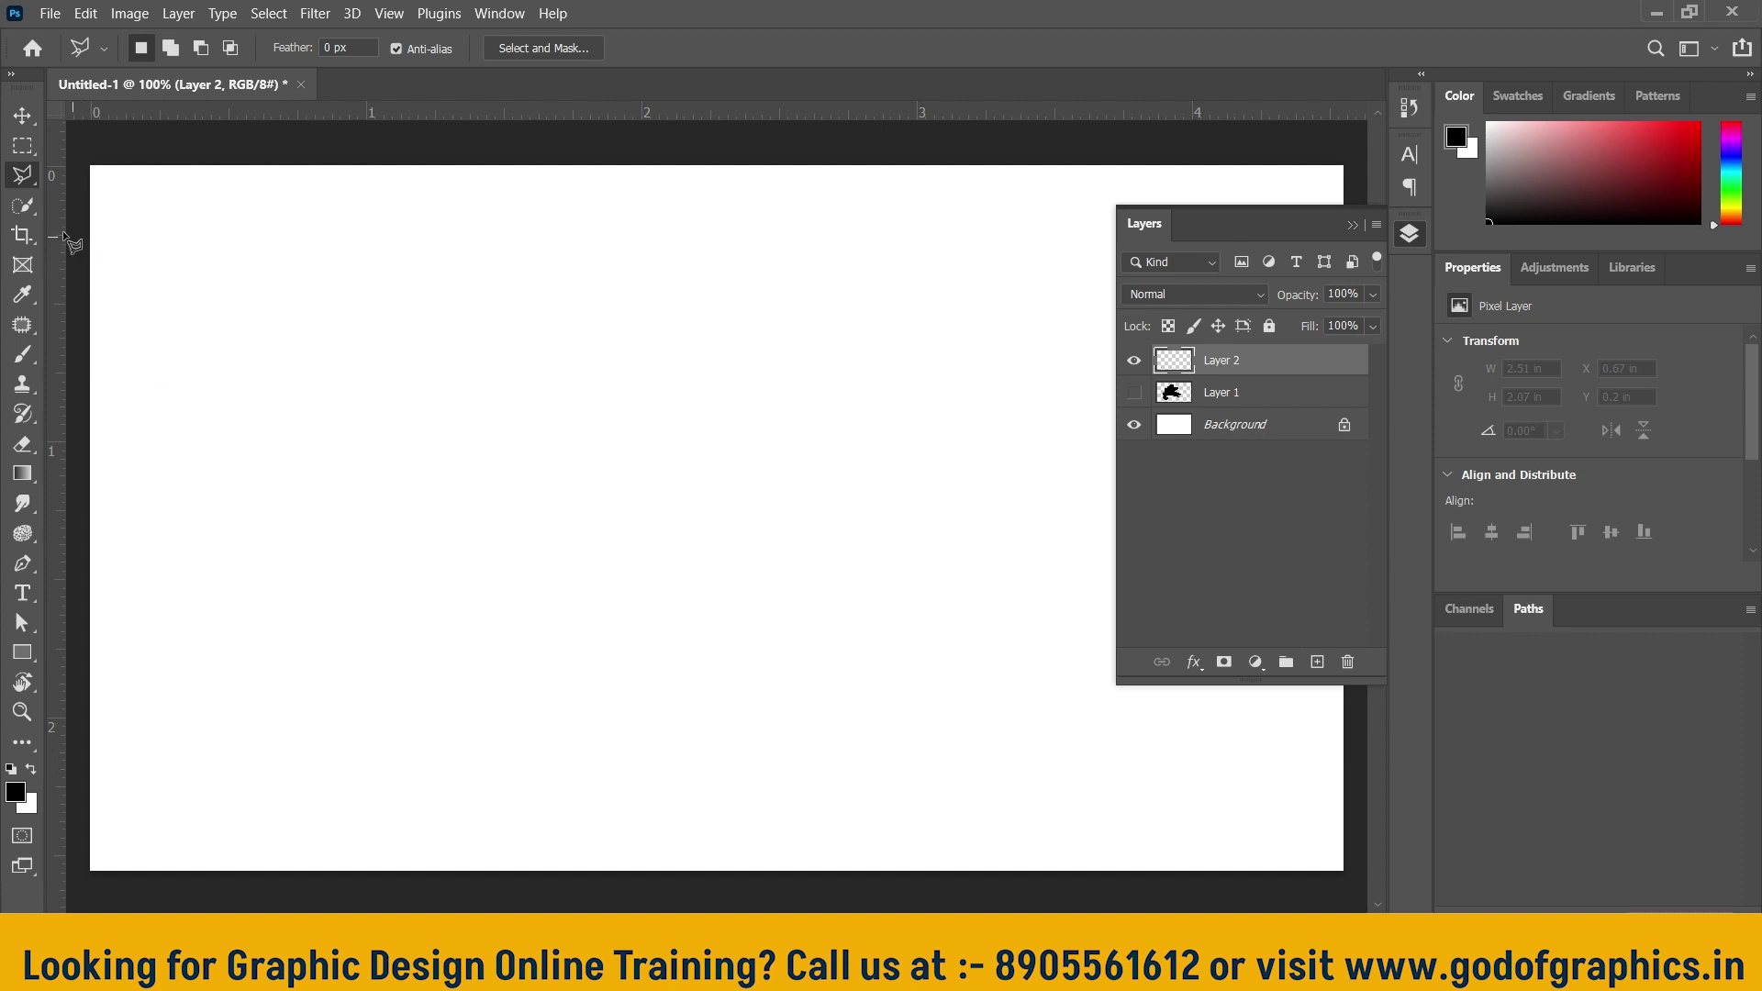
right_click(24, 174)
left_click(117, 200)
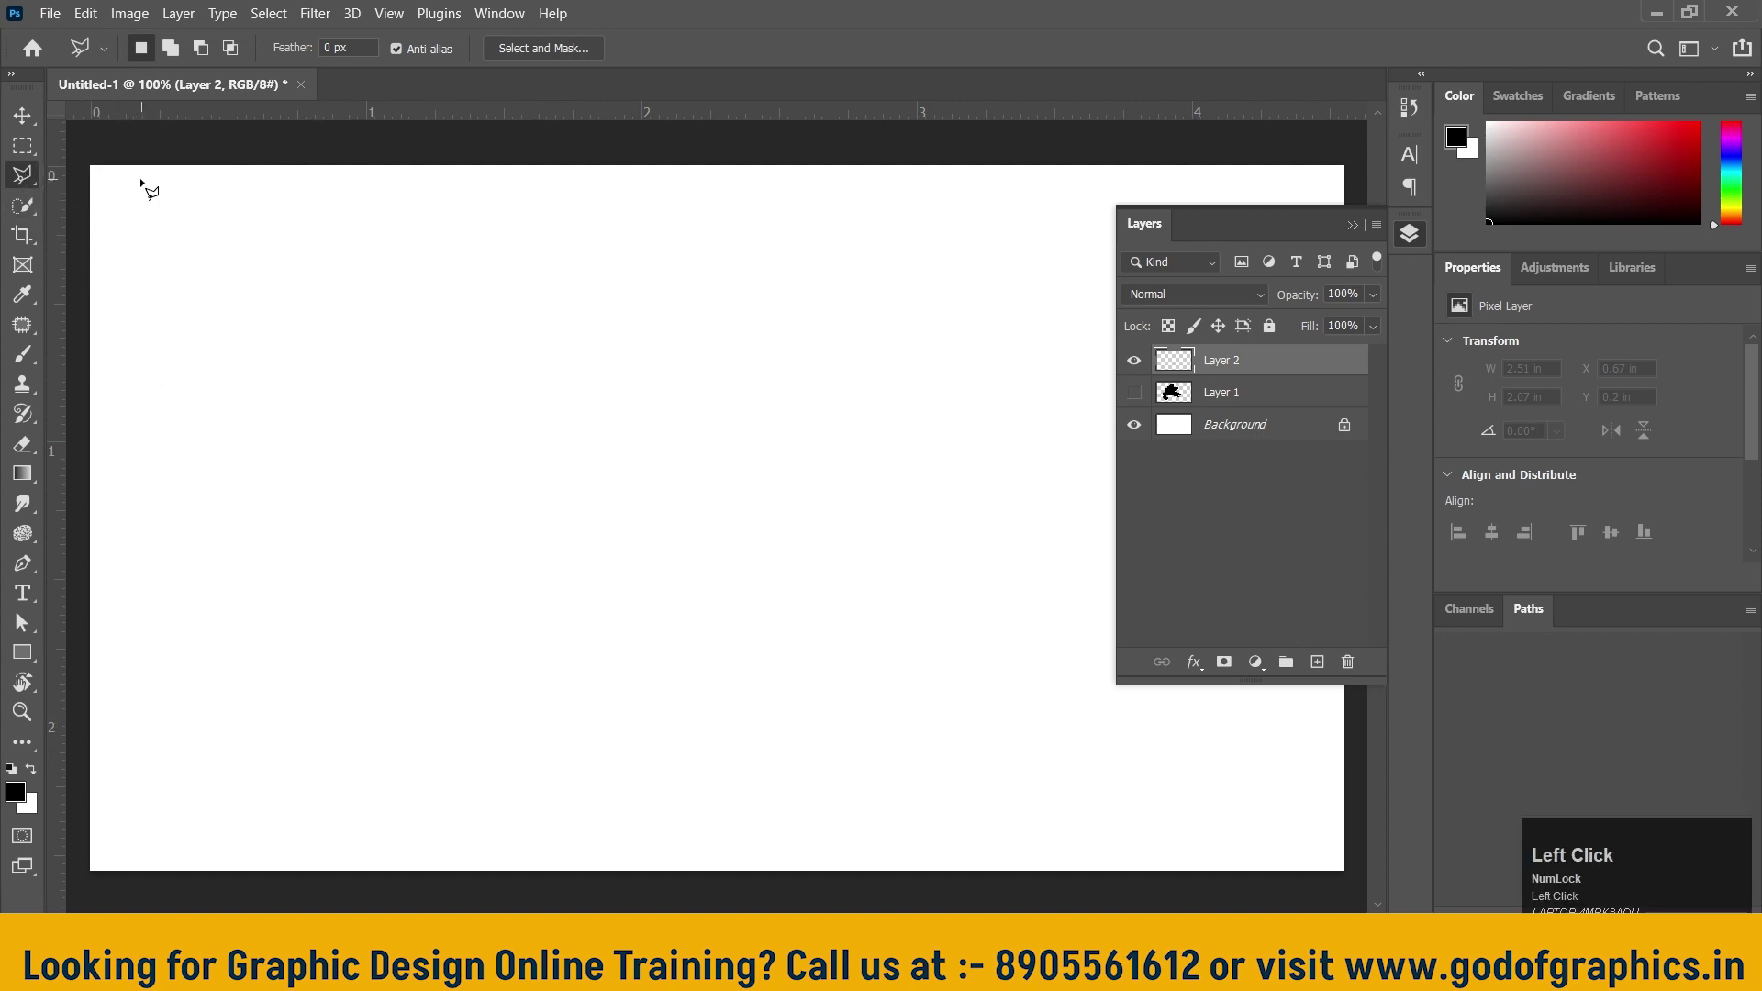
Outline a closed straight-sided selection with twelve corners, about 2.26 by 1.88 in, on Layer 2 with the Polygonal Lasso
left_click(296, 827)
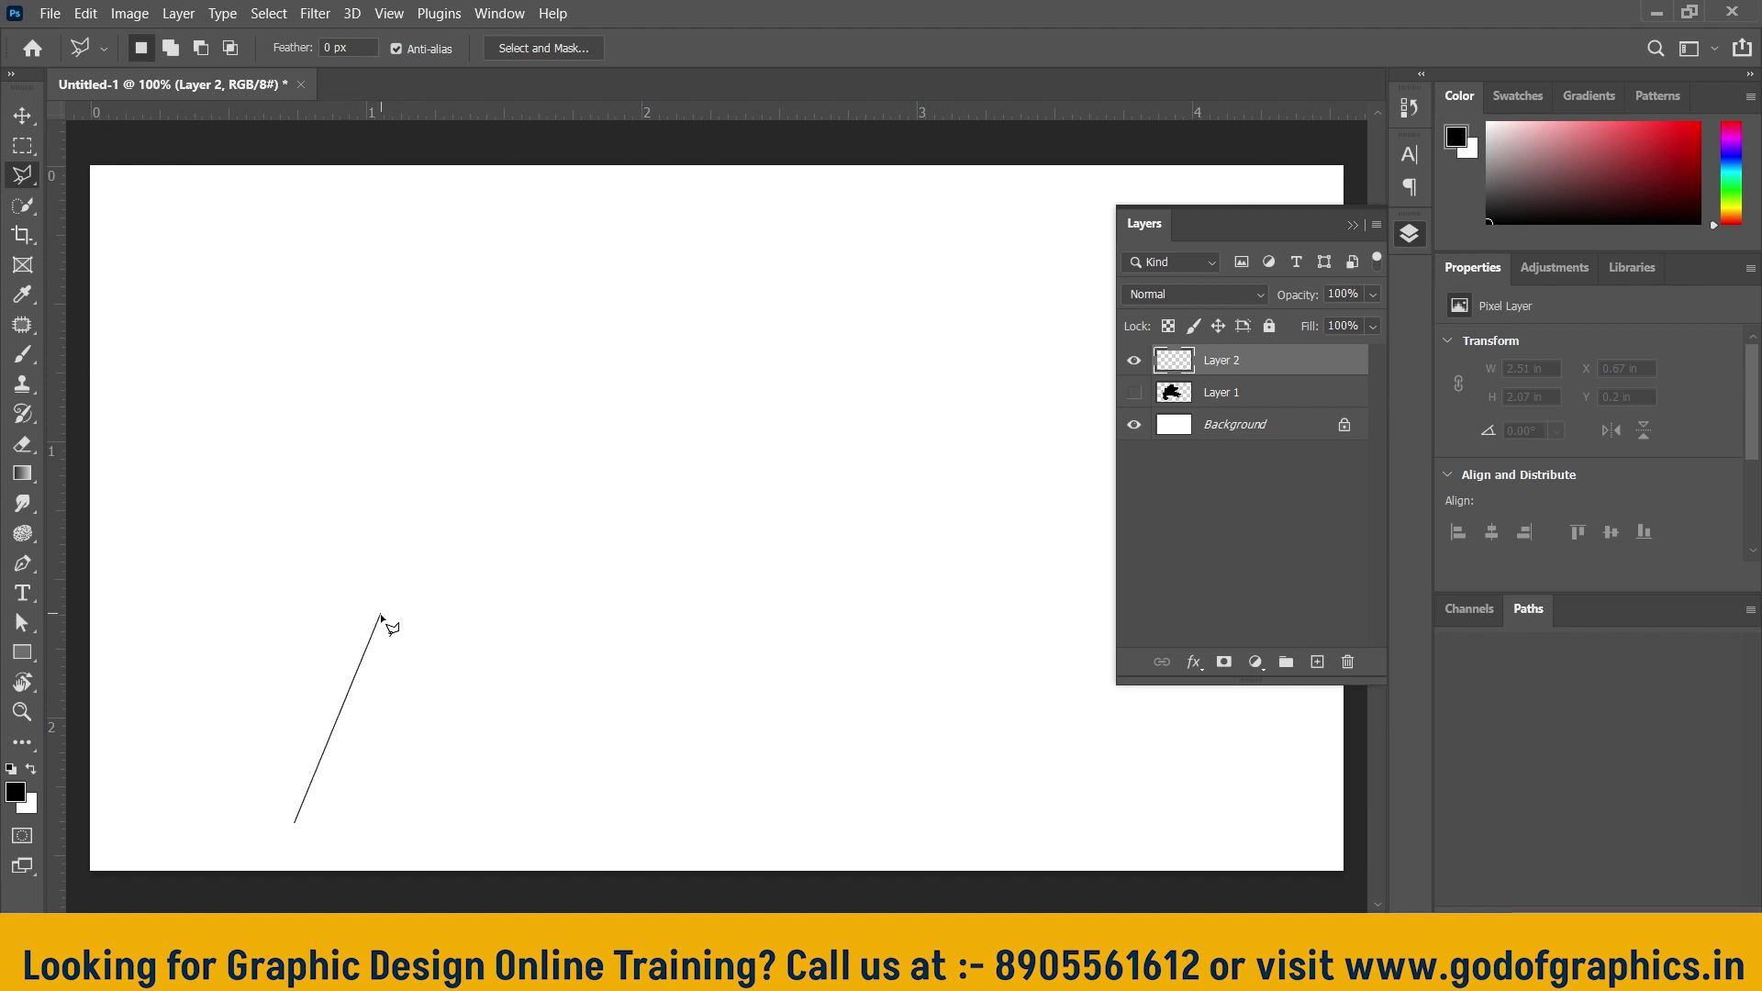
left_click(381, 613)
left_click(498, 497)
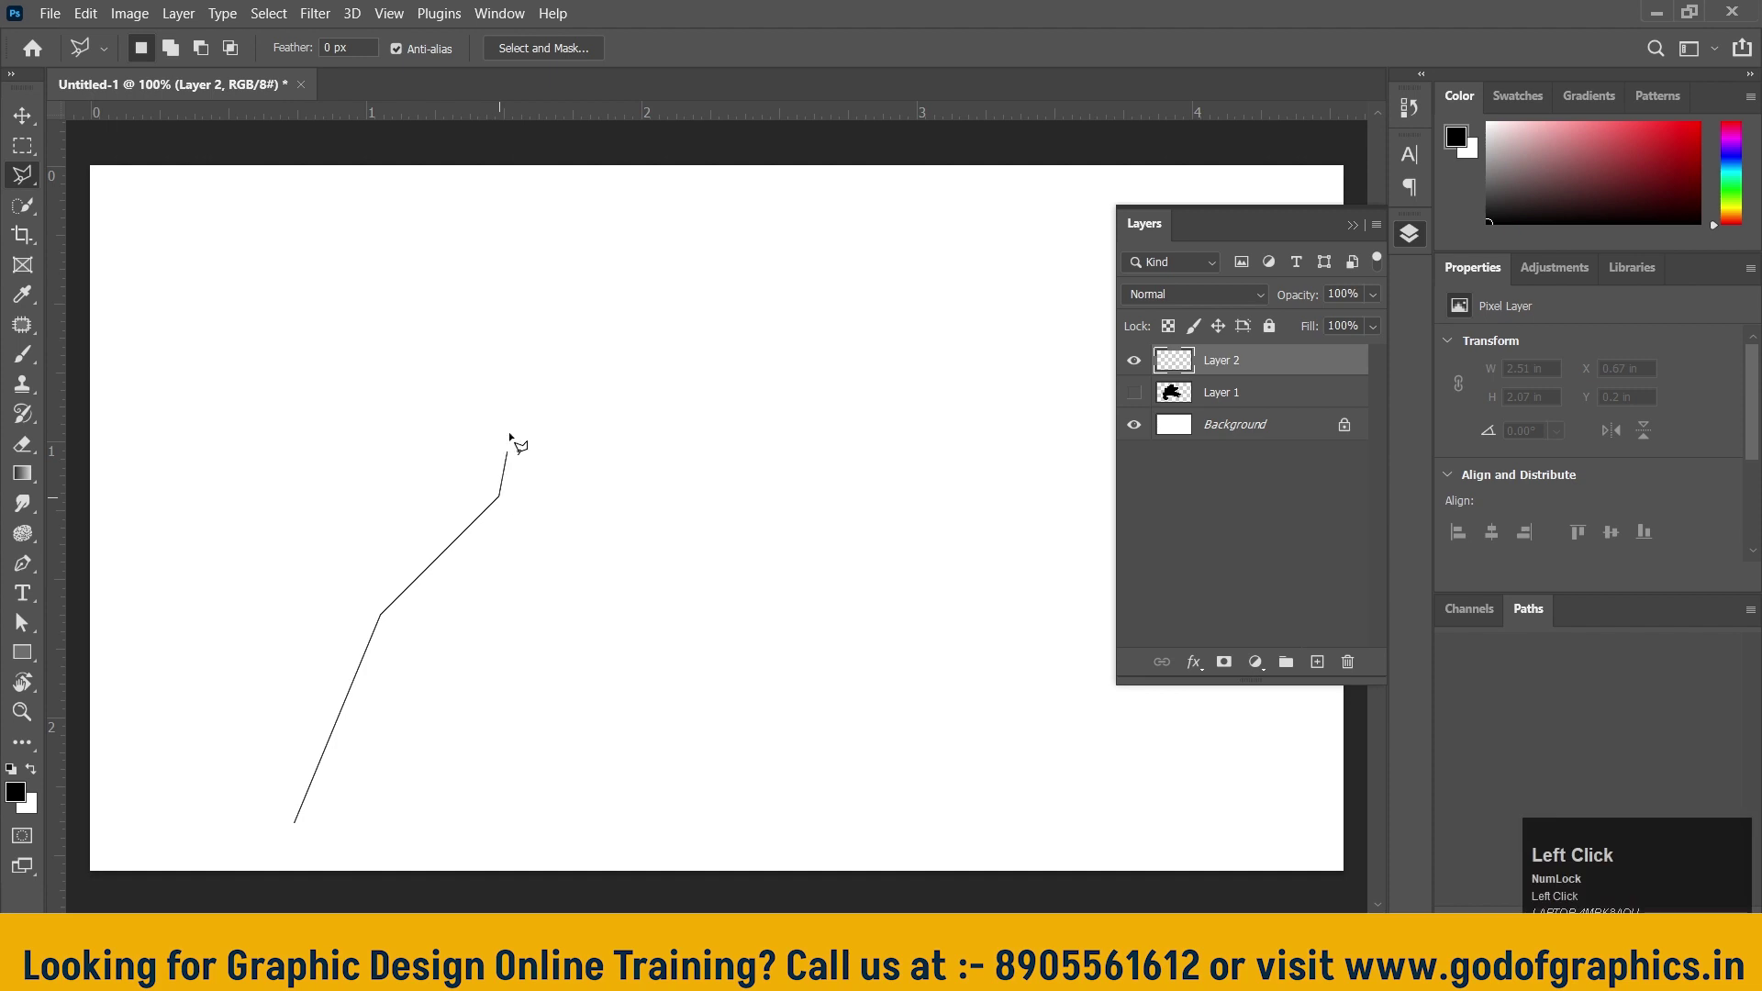
left_click(490, 333)
left_click(628, 313)
left_click(859, 348)
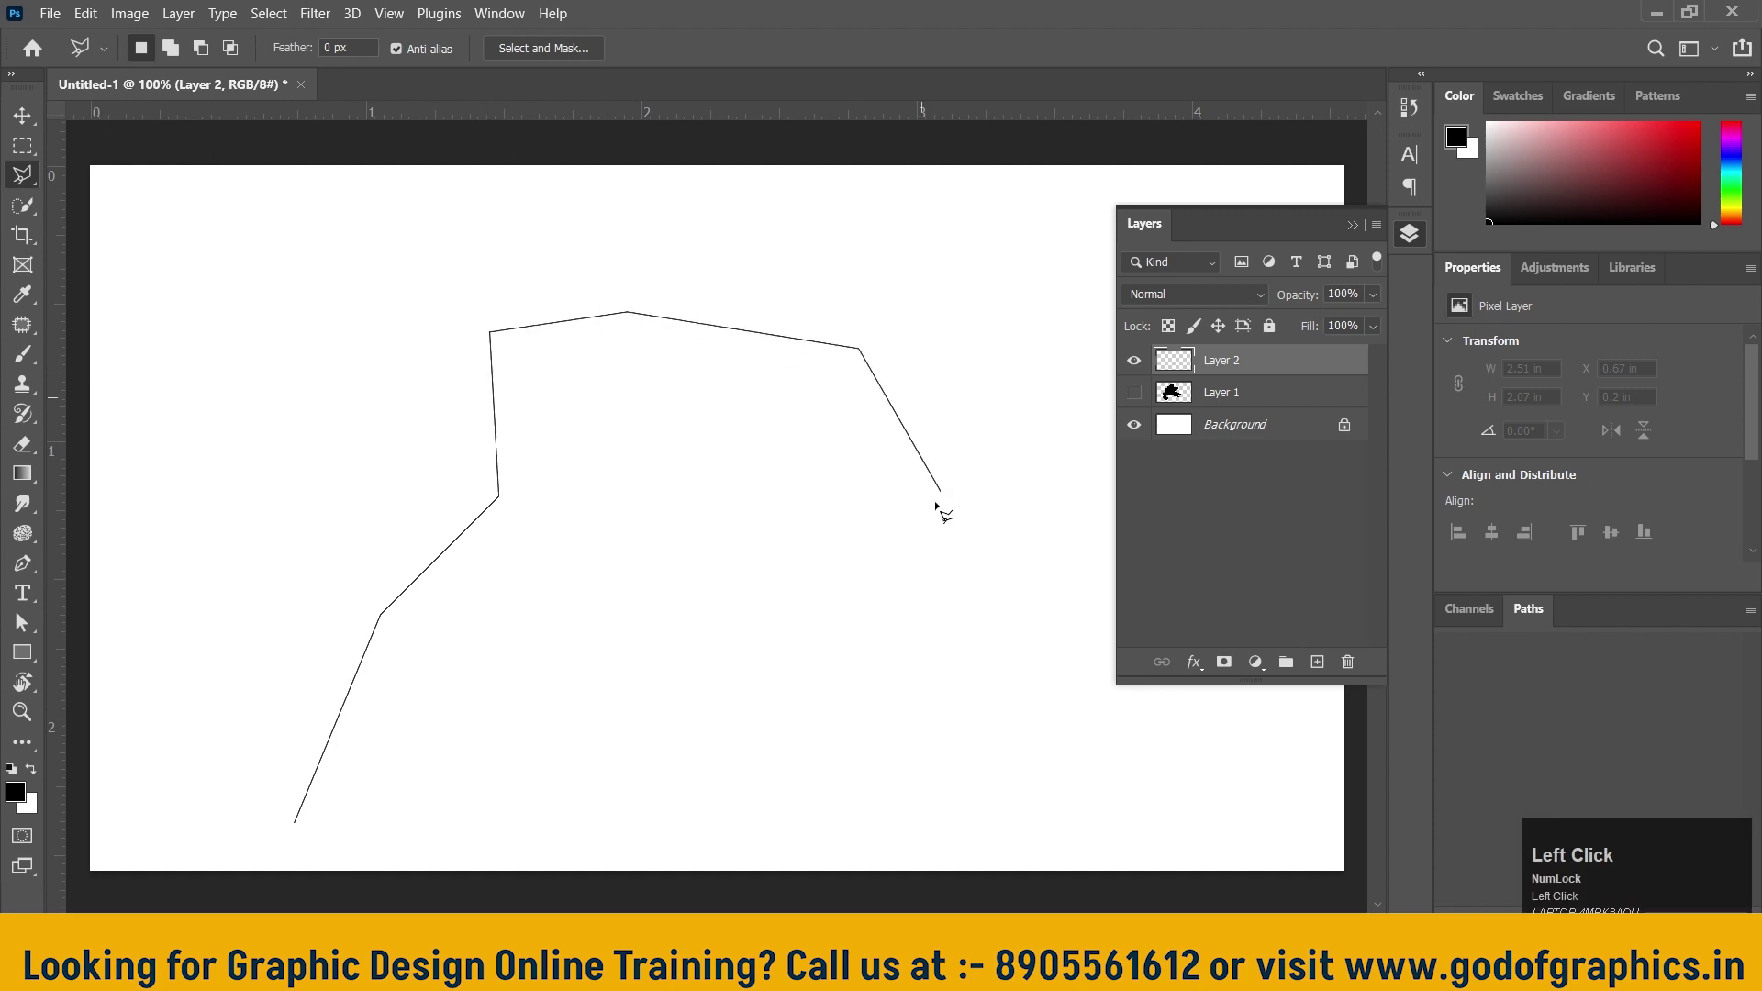
left_click(916, 527)
left_click(605, 617)
left_click(822, 769)
left_click(563, 811)
left_click(415, 719)
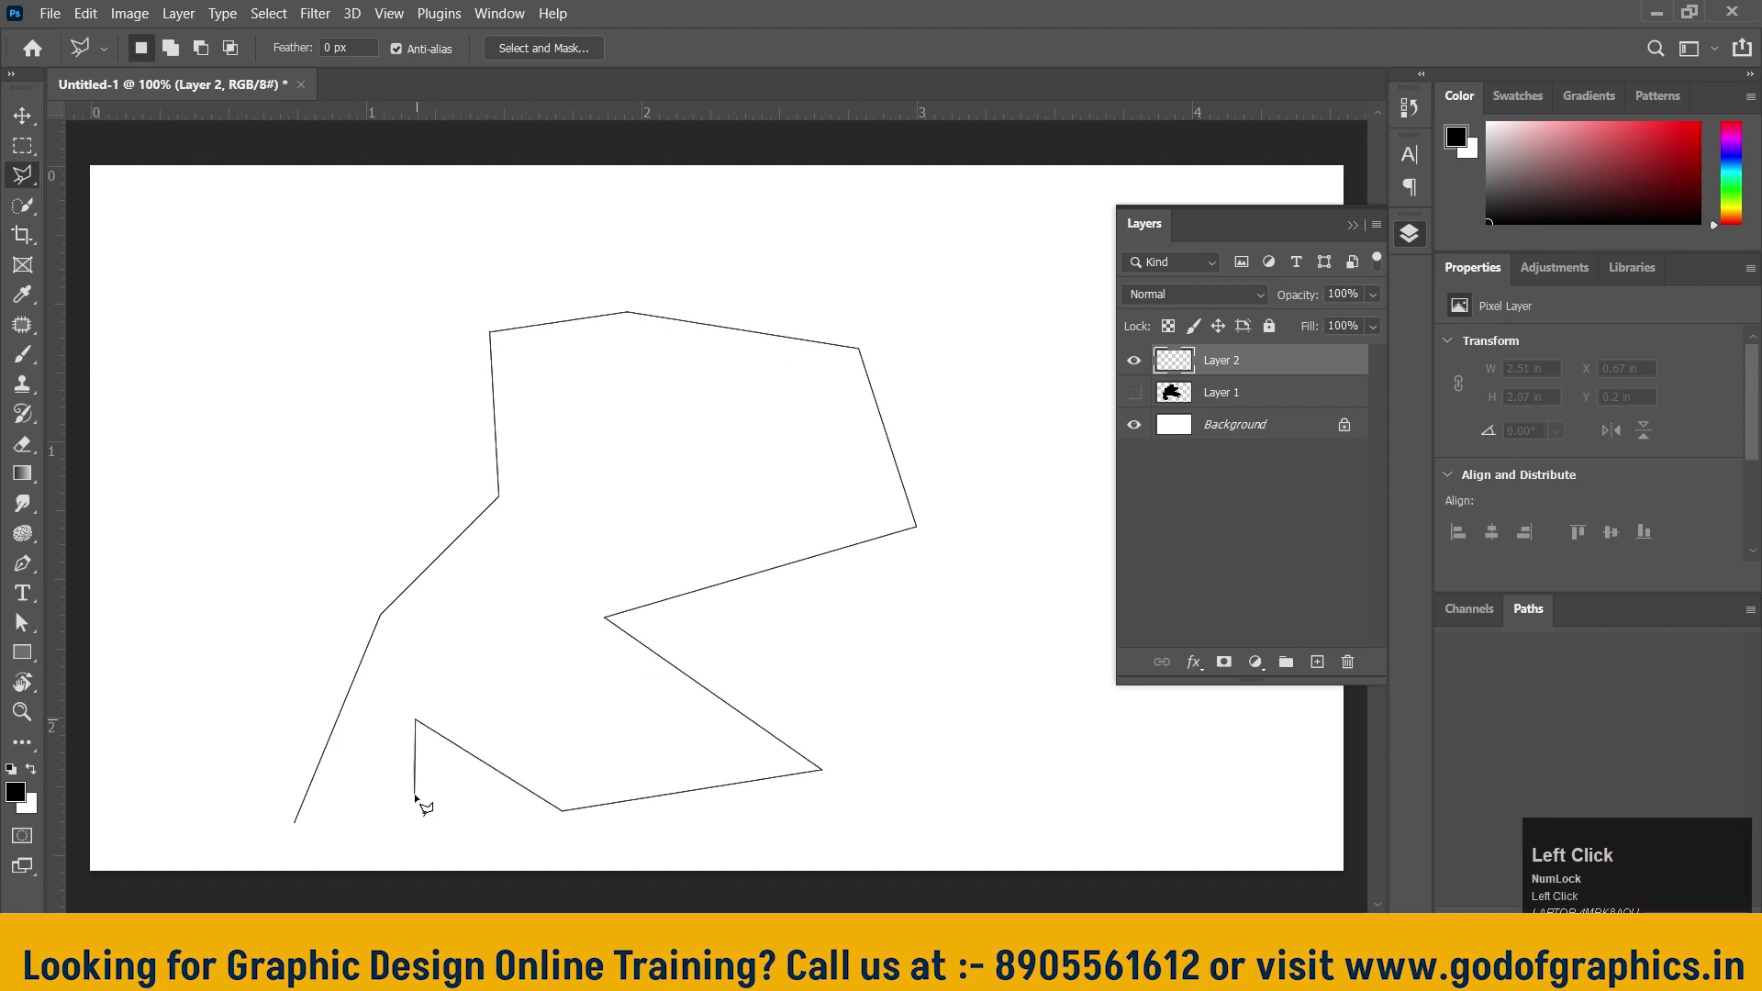
left_click(410, 829)
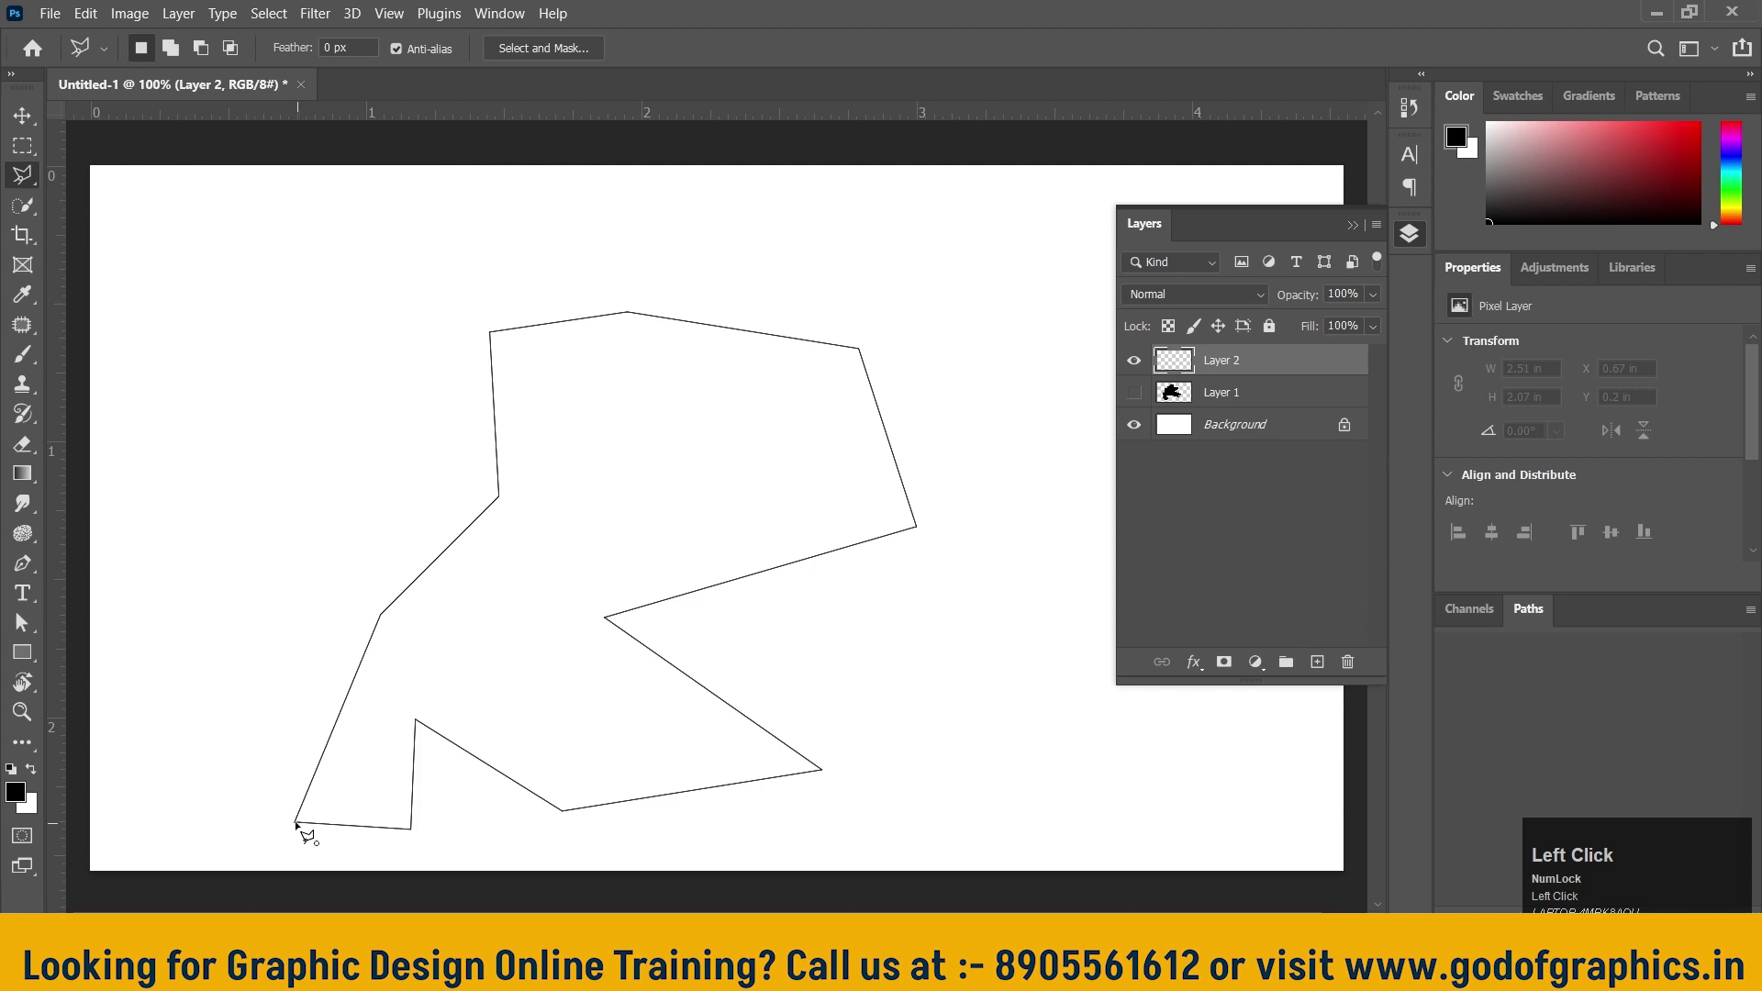
left_click(296, 823)
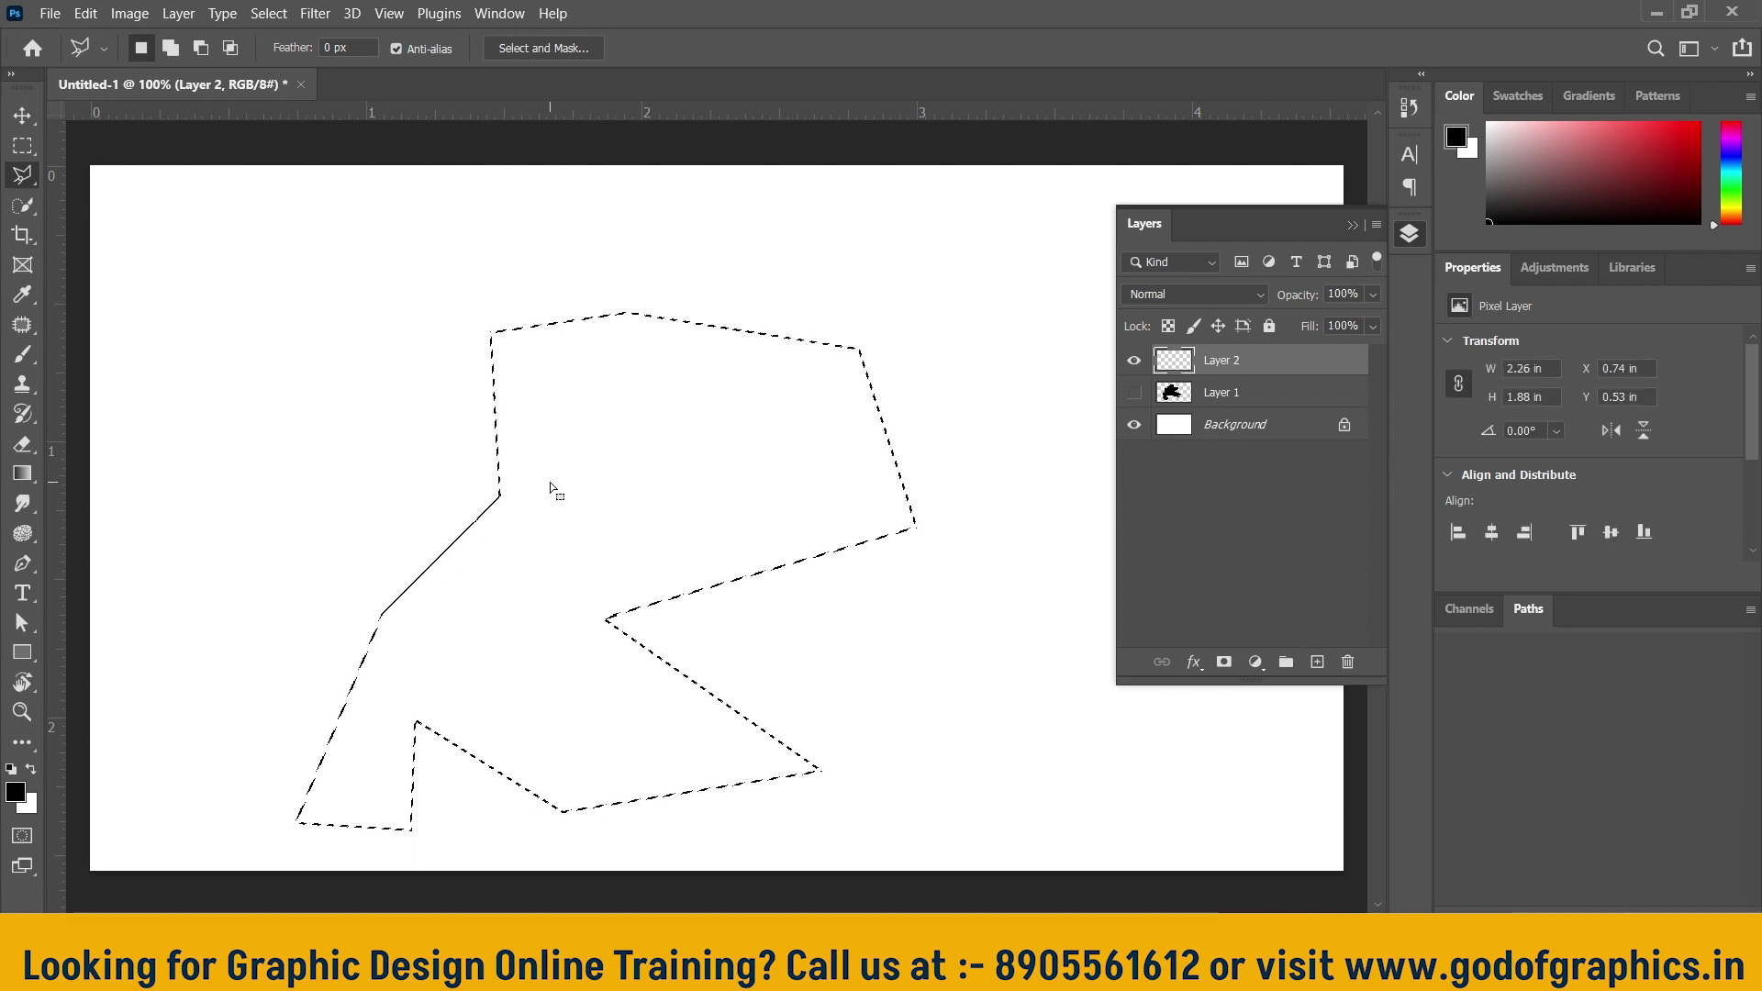
Fill the polygonal selection with the black foreground color, deselect it and switch to the Move tool
key("alt+BackSpace")
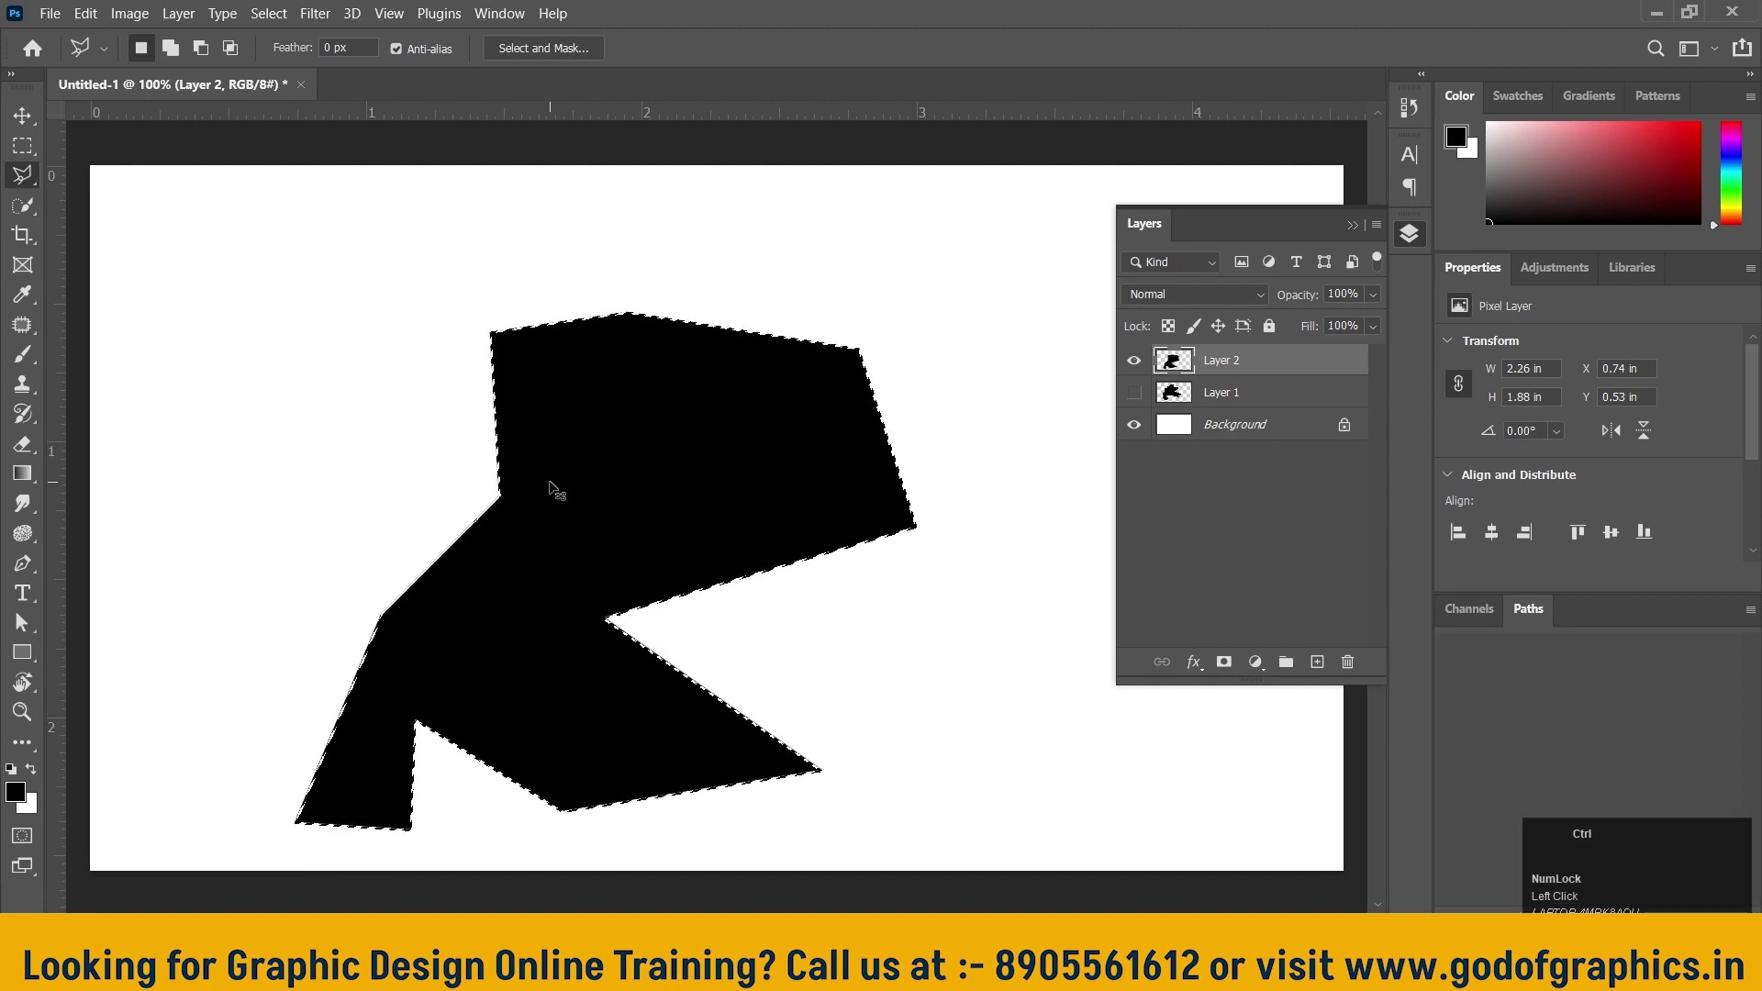
key("ctrl+d")
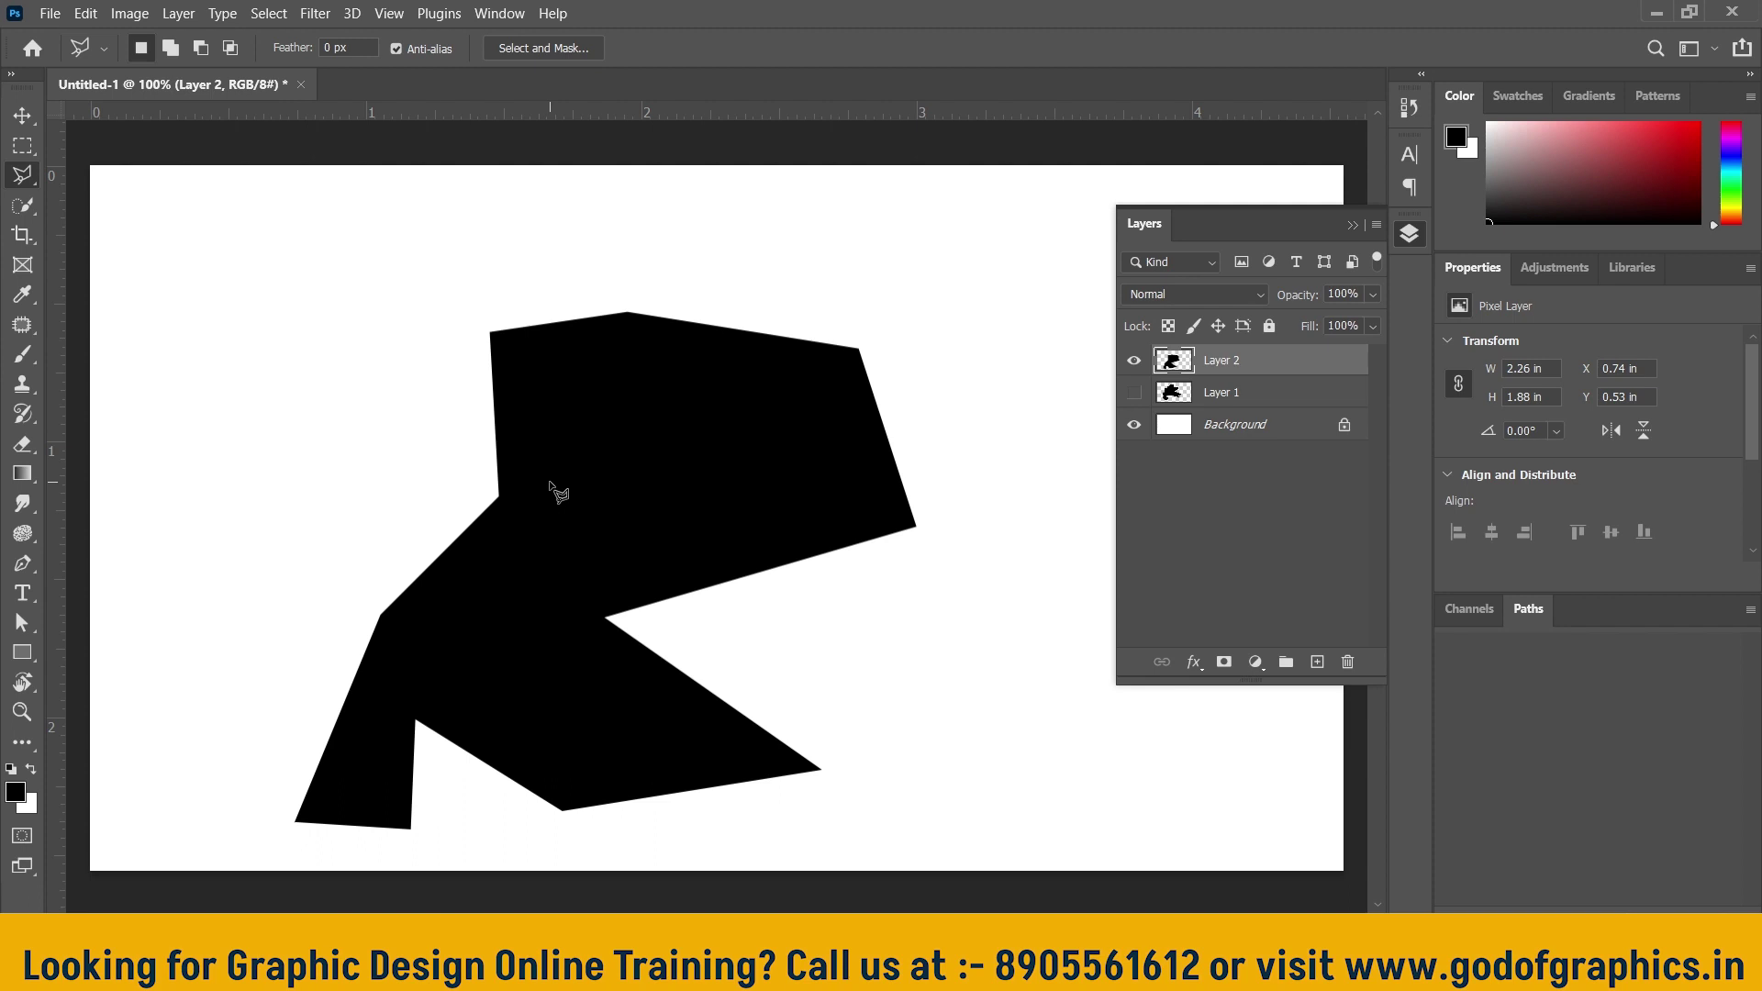
left_click(24, 121)
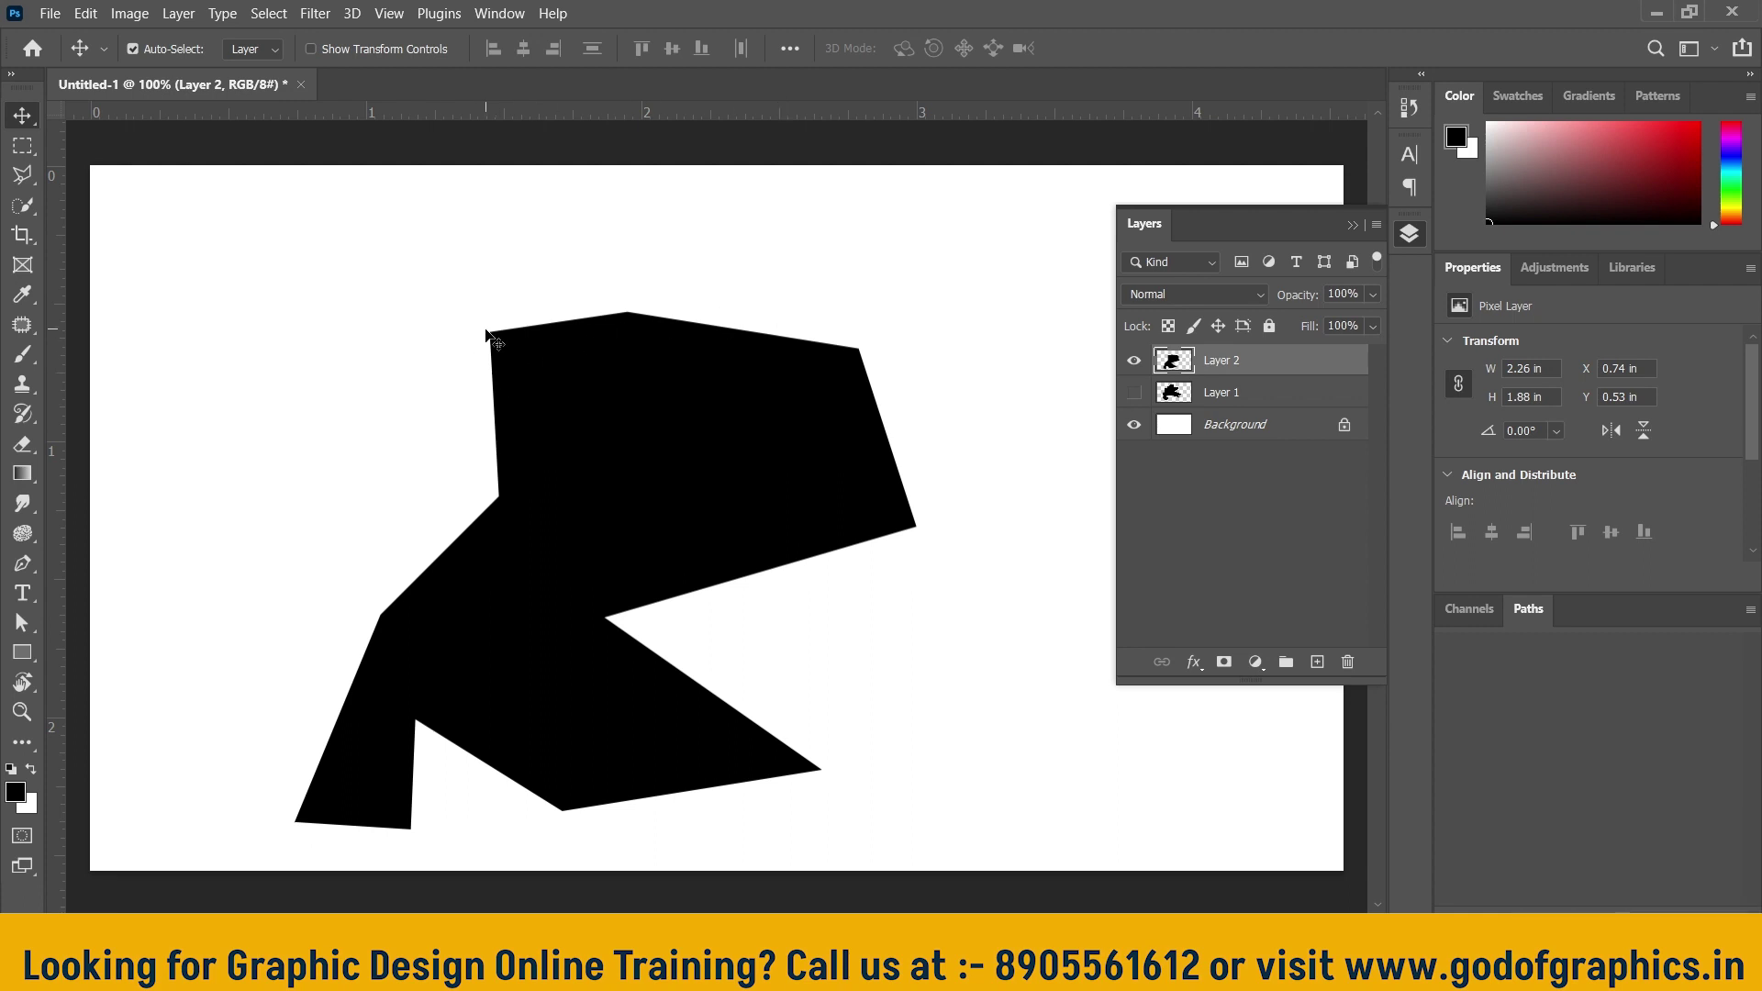
Switch back to the freehand Lasso tool and add a new empty layer above Layer 2
right_click(22, 174)
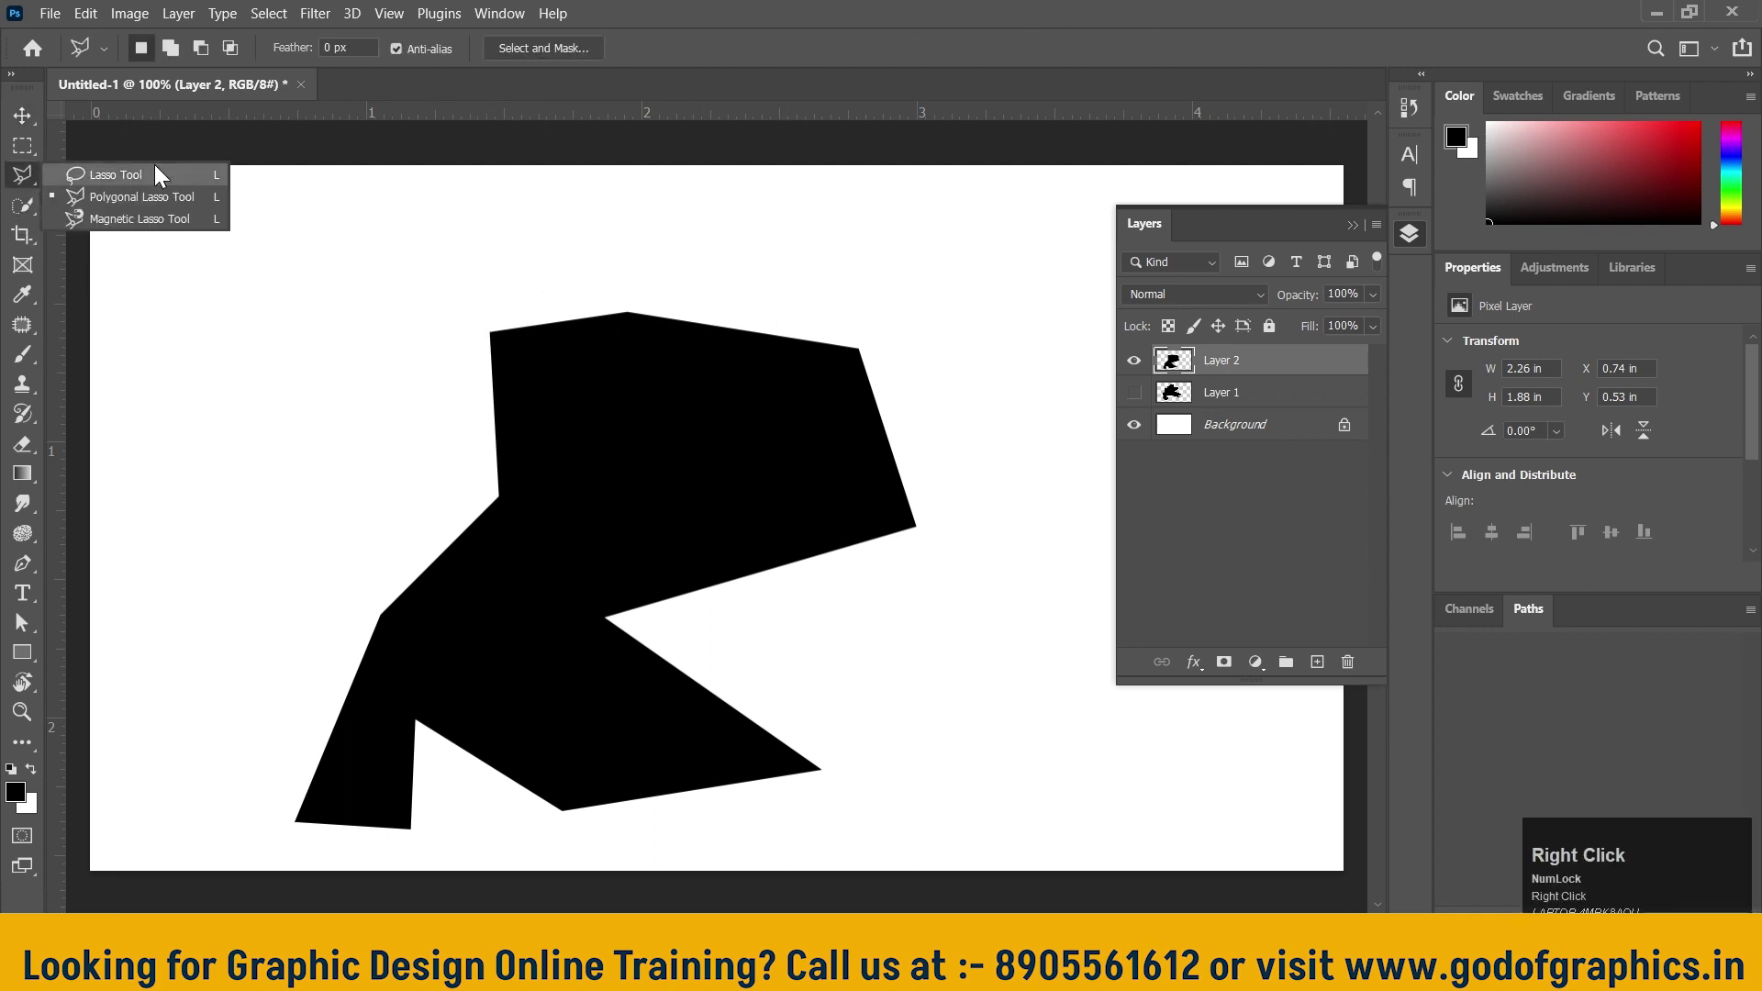
left_click(138, 175)
left_click(1317, 662)
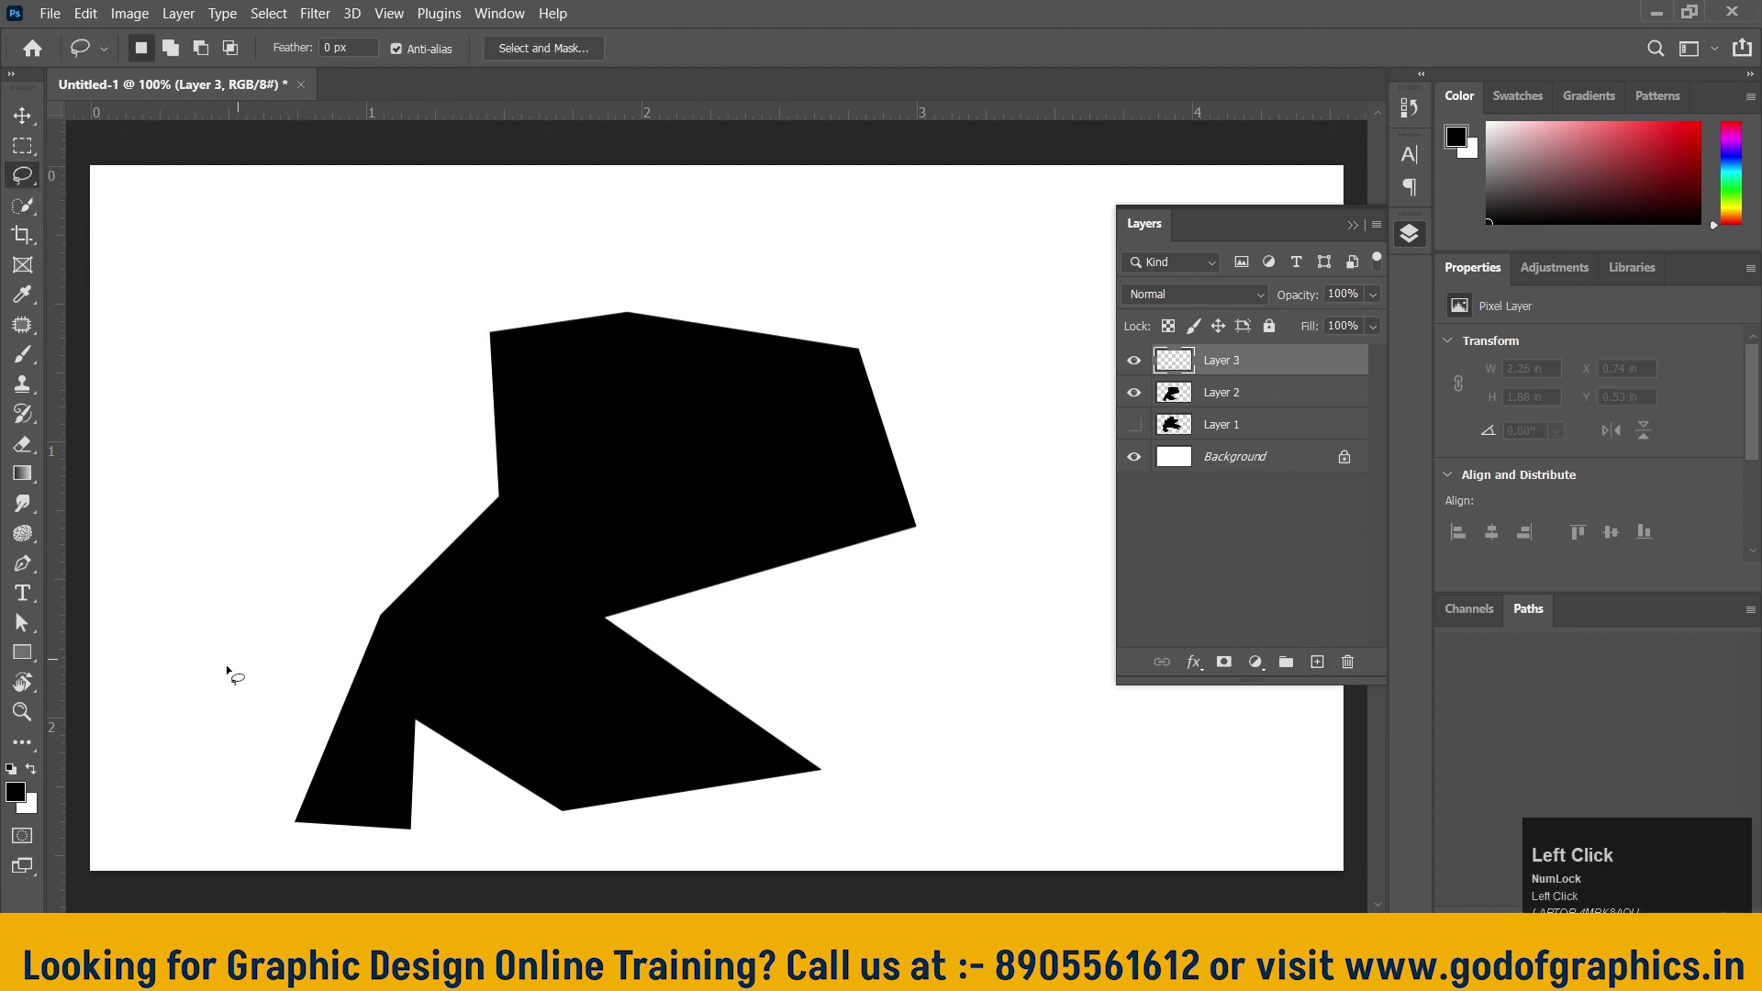
Outline a wavy freehand selection about 3.15 by 2.43 in around the black polygon, and clear the selection
left_click(169, 797)
mouse_move(151, 824)
left_mouse_down()
mouse_move(207, 596)
mouse_move(184, 388)
mouse_move(274, 380)
mouse_move(278, 406)
mouse_move(298, 268)
mouse_move(433, 185)
mouse_move(461, 309)
mouse_move(473, 280)
mouse_move(623, 181)
mouse_move(682, 243)
mouse_move(670, 296)
mouse_move(824, 189)
mouse_move(838, 293)
mouse_move(983, 364)
mouse_move(938, 414)
mouse_move(1016, 479)
mouse_move(849, 606)
mouse_move(867, 597)
mouse_move(783, 745)
mouse_move(735, 724)
mouse_move(704, 816)
mouse_move(509, 748)
mouse_move(443, 841)
mouse_move(357, 713)
mouse_move(239, 821)
mouse_move(151, 826)
left_mouse_up()
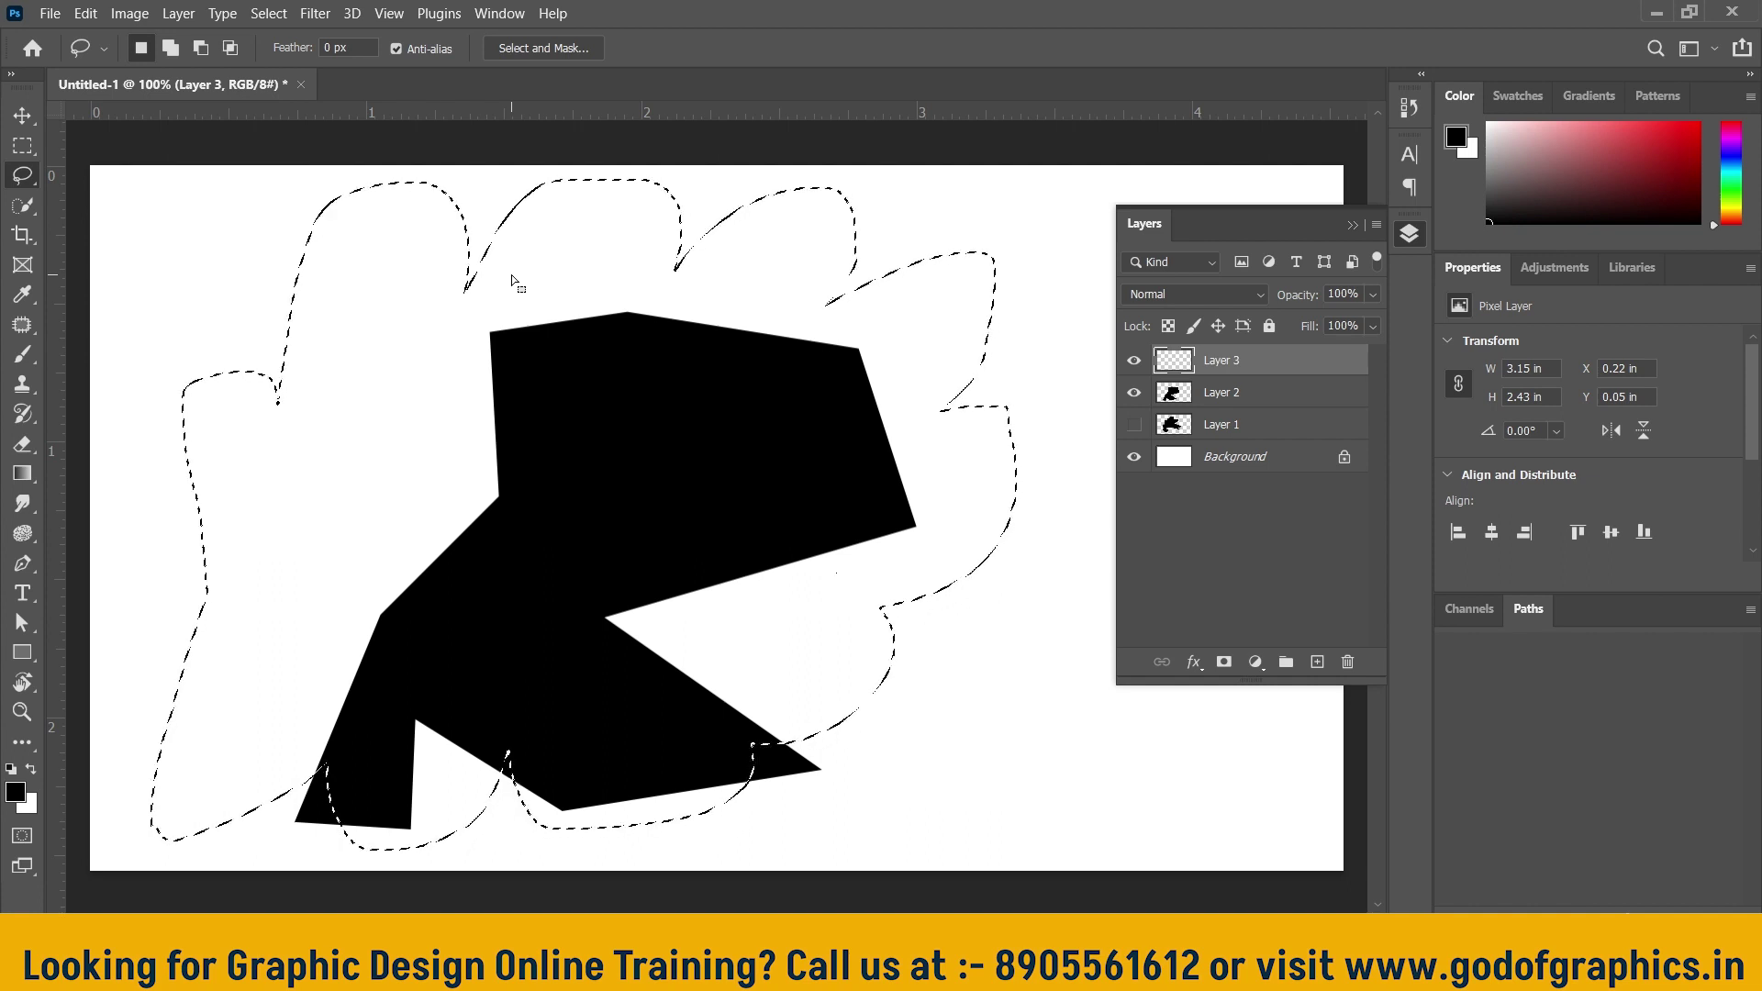
key("ctrl+d")
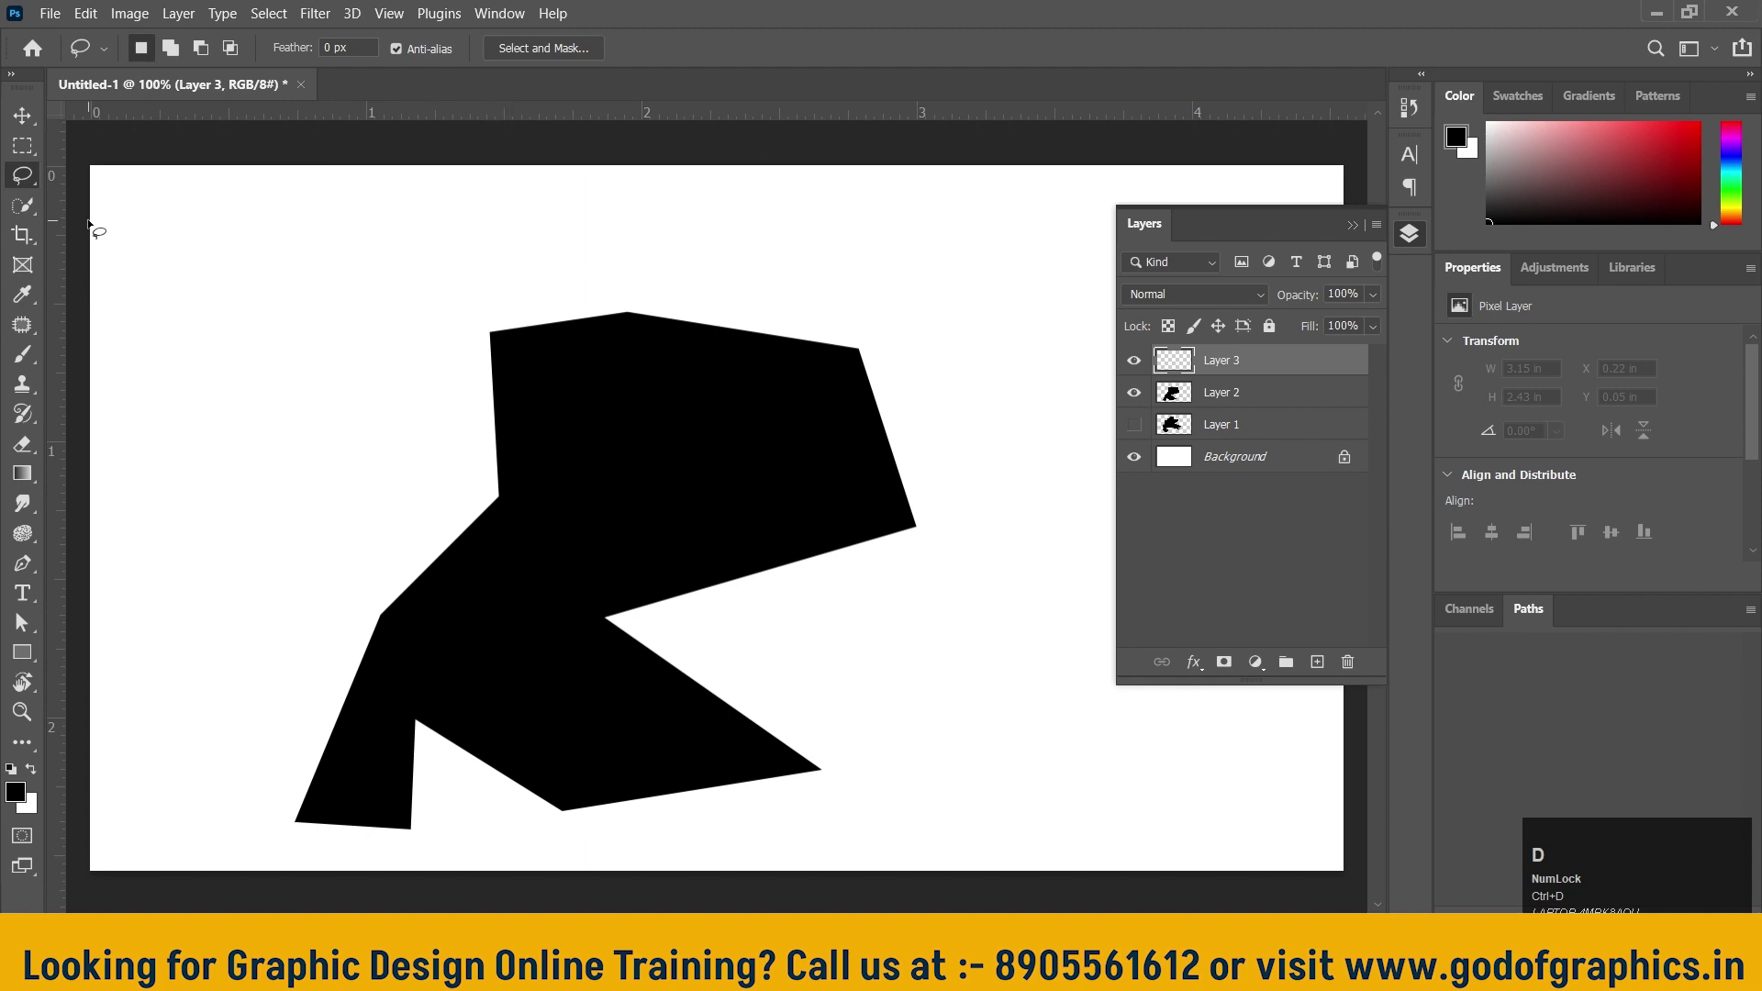
Switch from the Lasso to the Move tool and hide the polygon on Layer 2
right_click(20, 175)
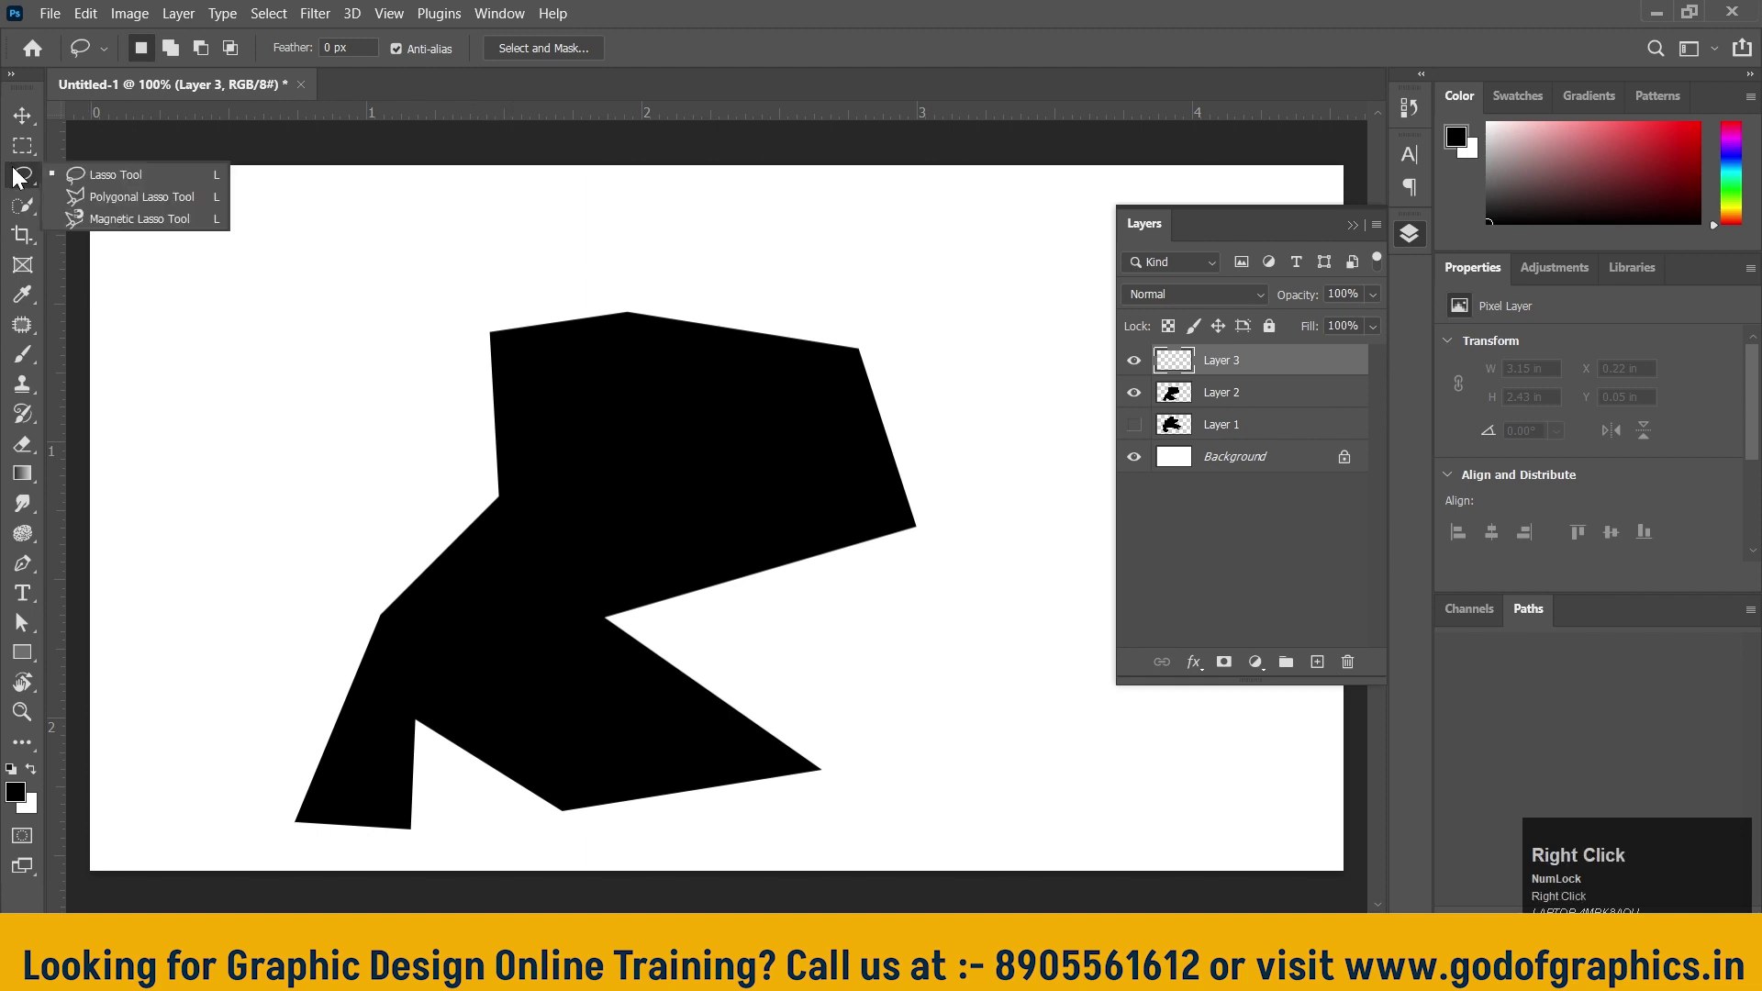
left_click(24, 115)
left_click(1134, 392)
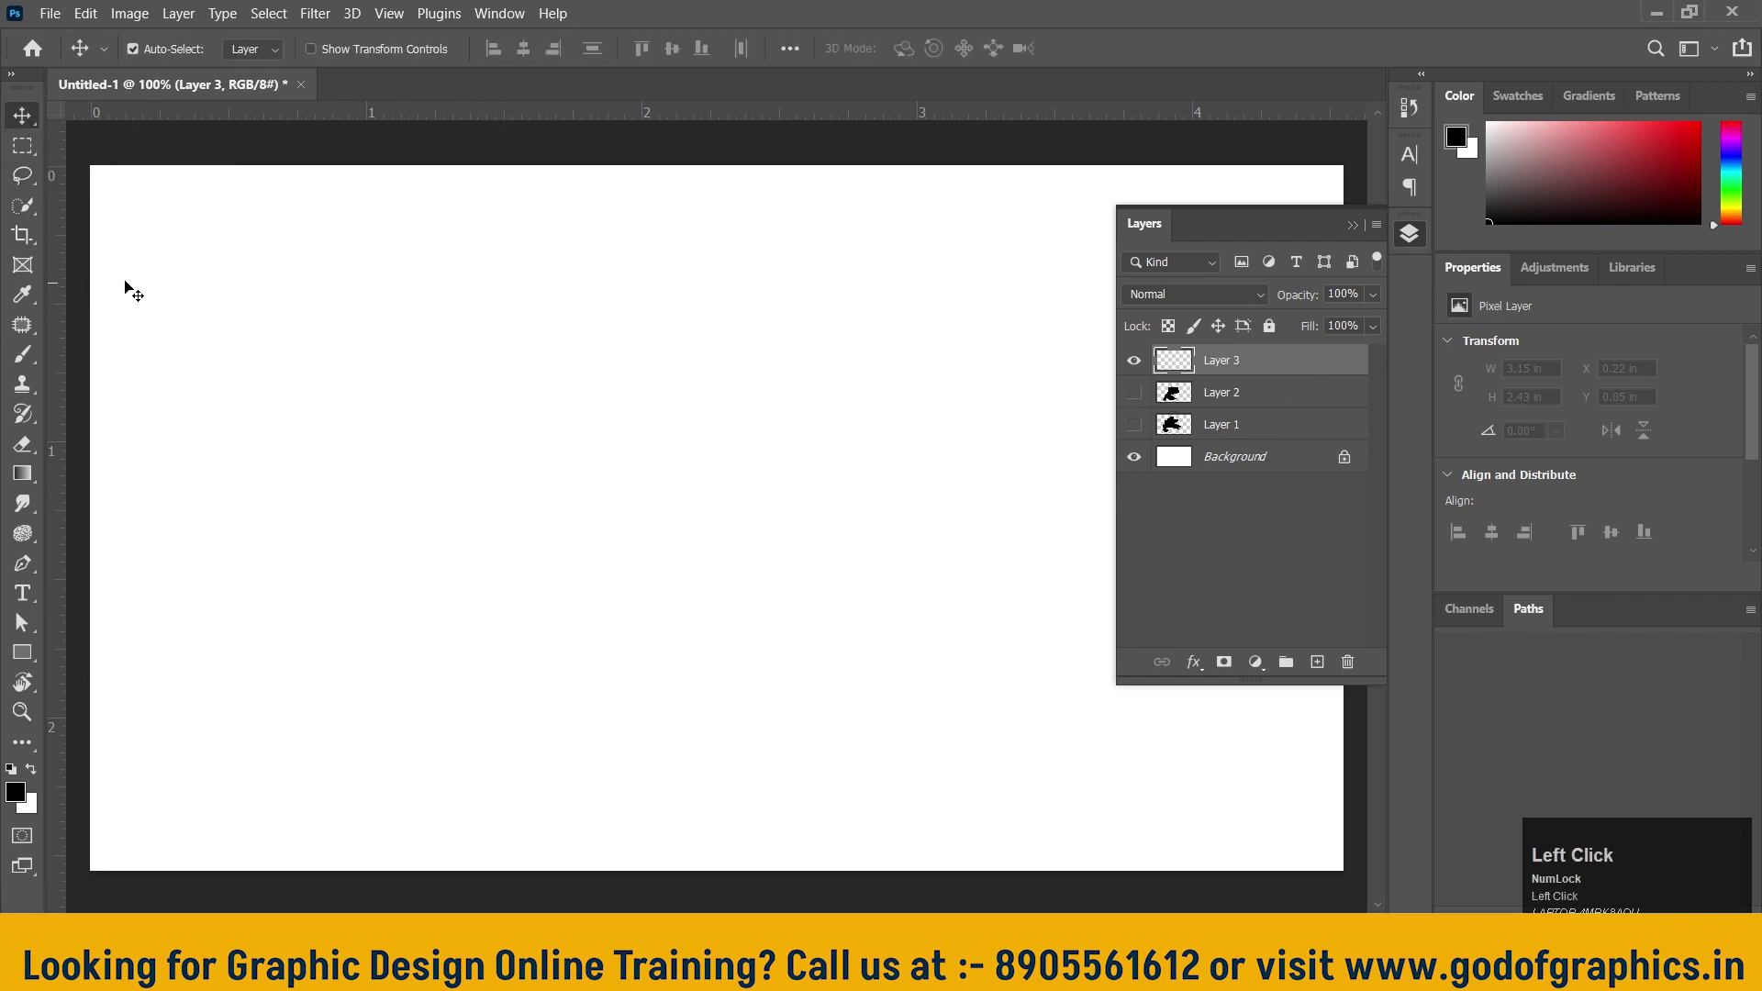
Show Layer 1, trace most of its black shape with the Magnetic Lasso, about 2.48 by 1.6 in, and clear the selection
right_click(20, 175)
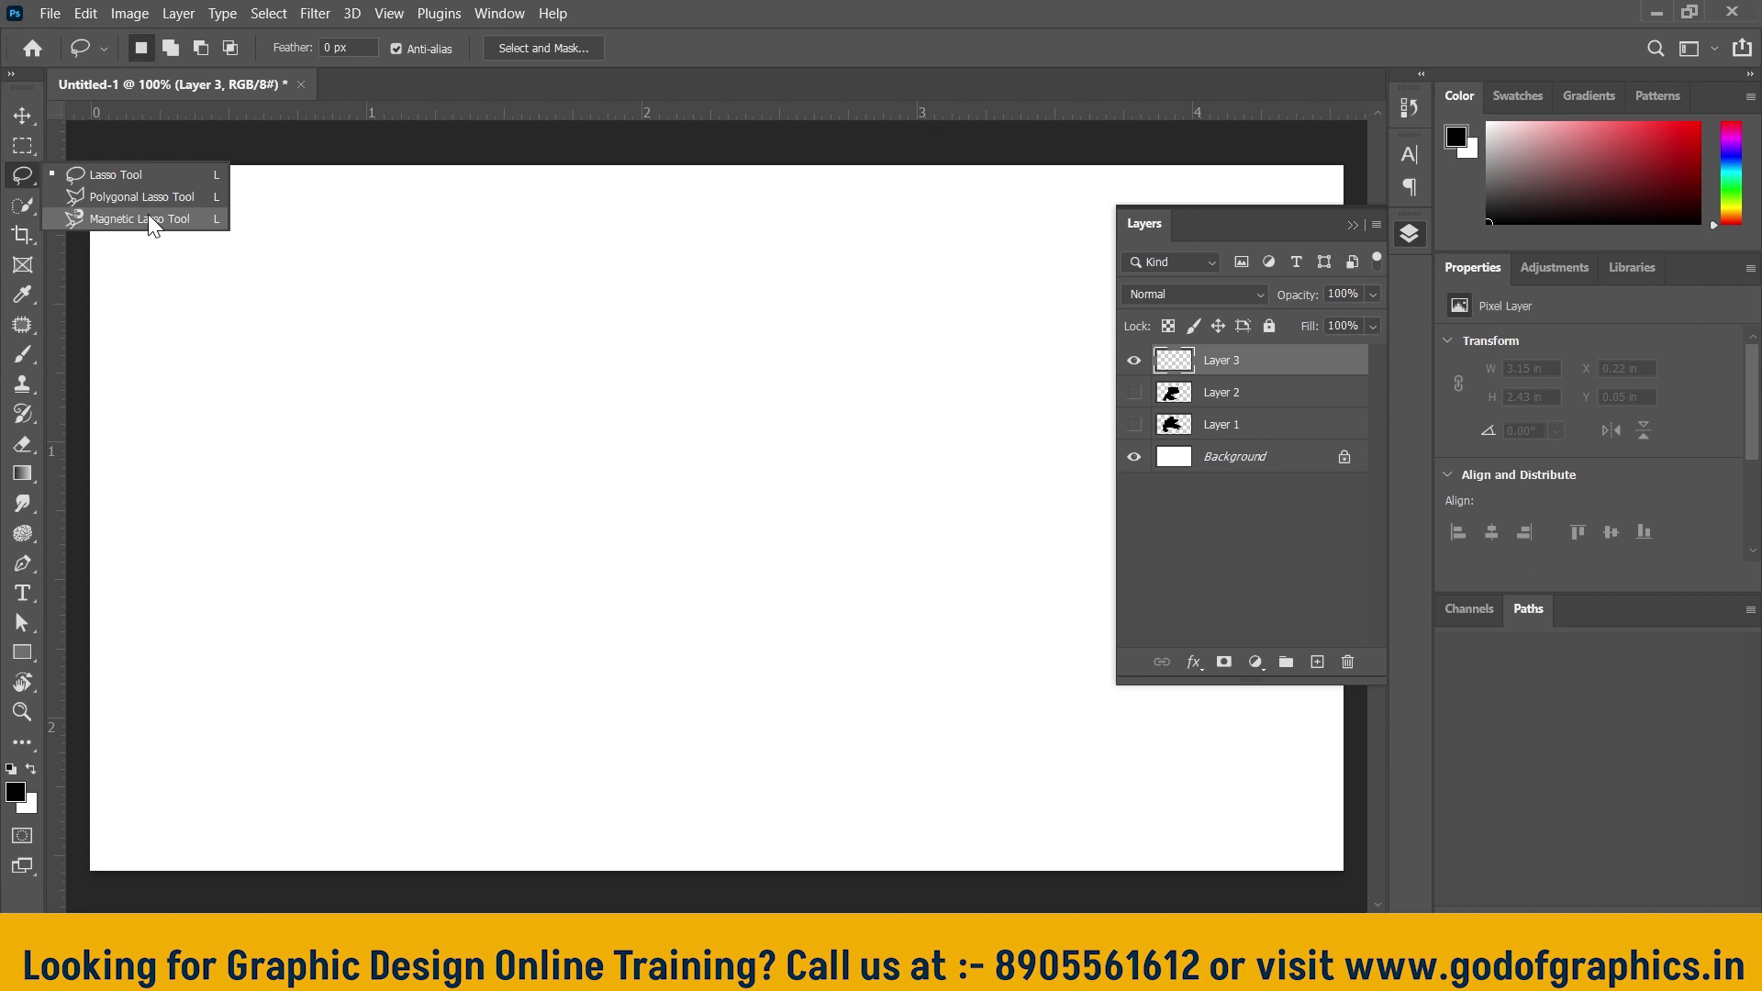
left_click(148, 220)
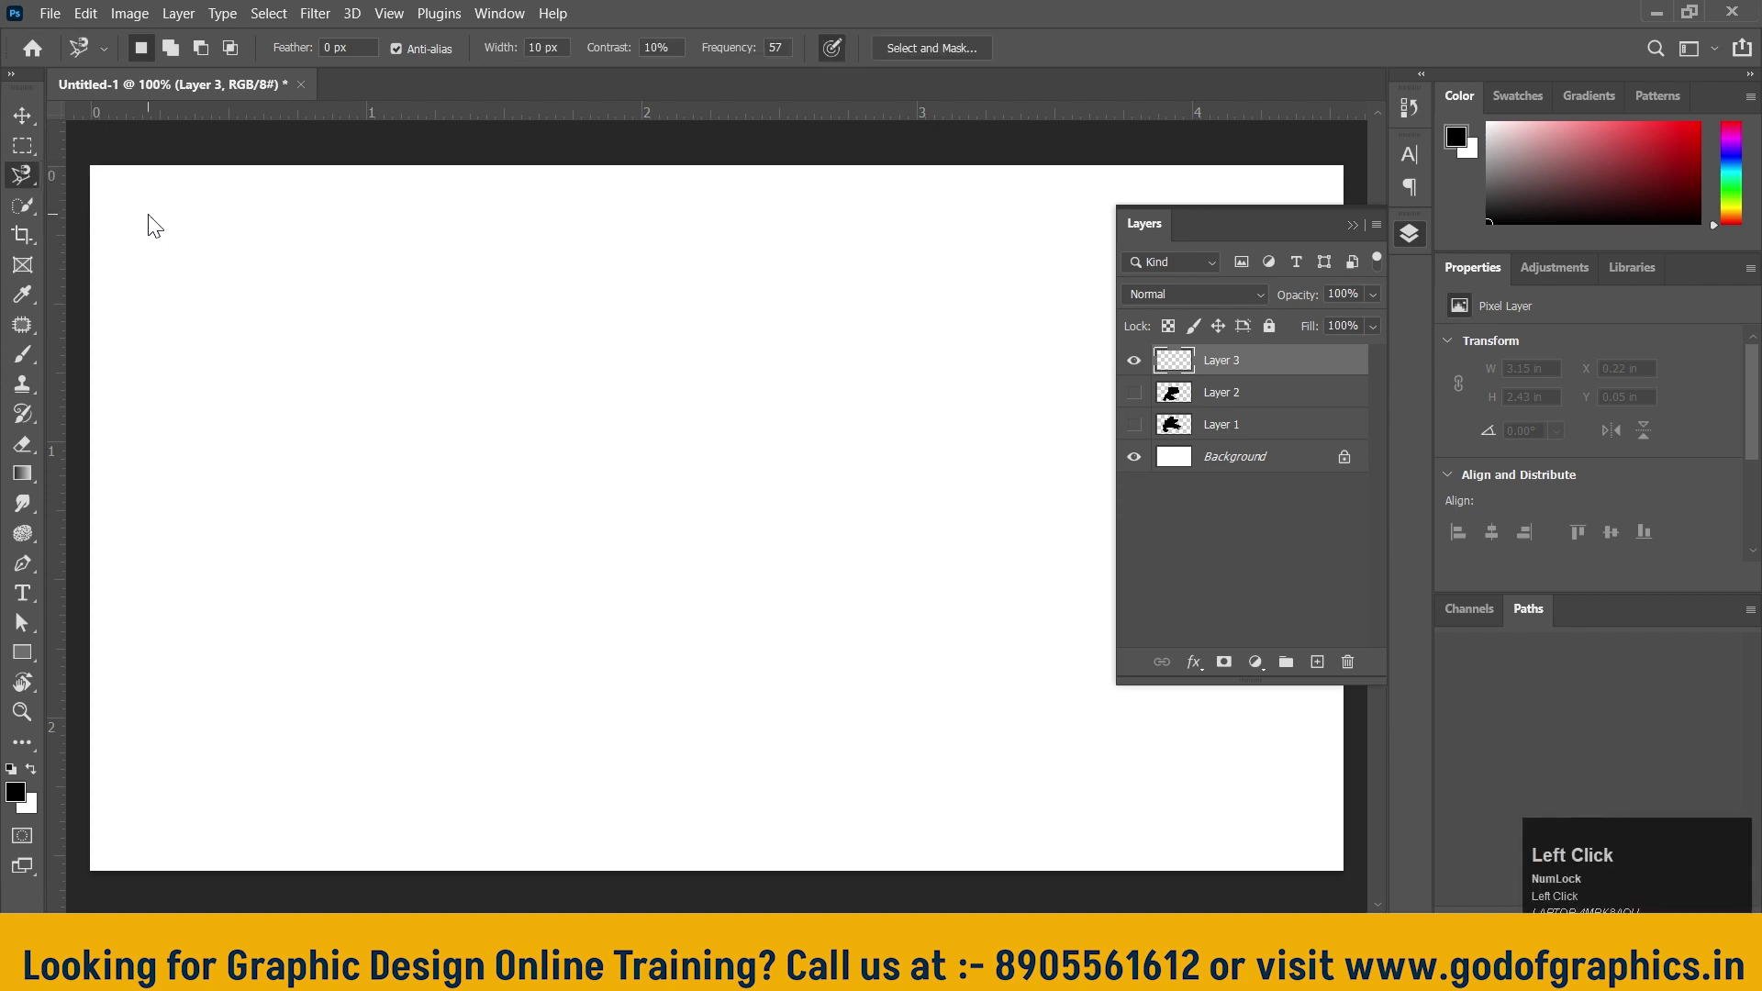
left_click(1136, 425)
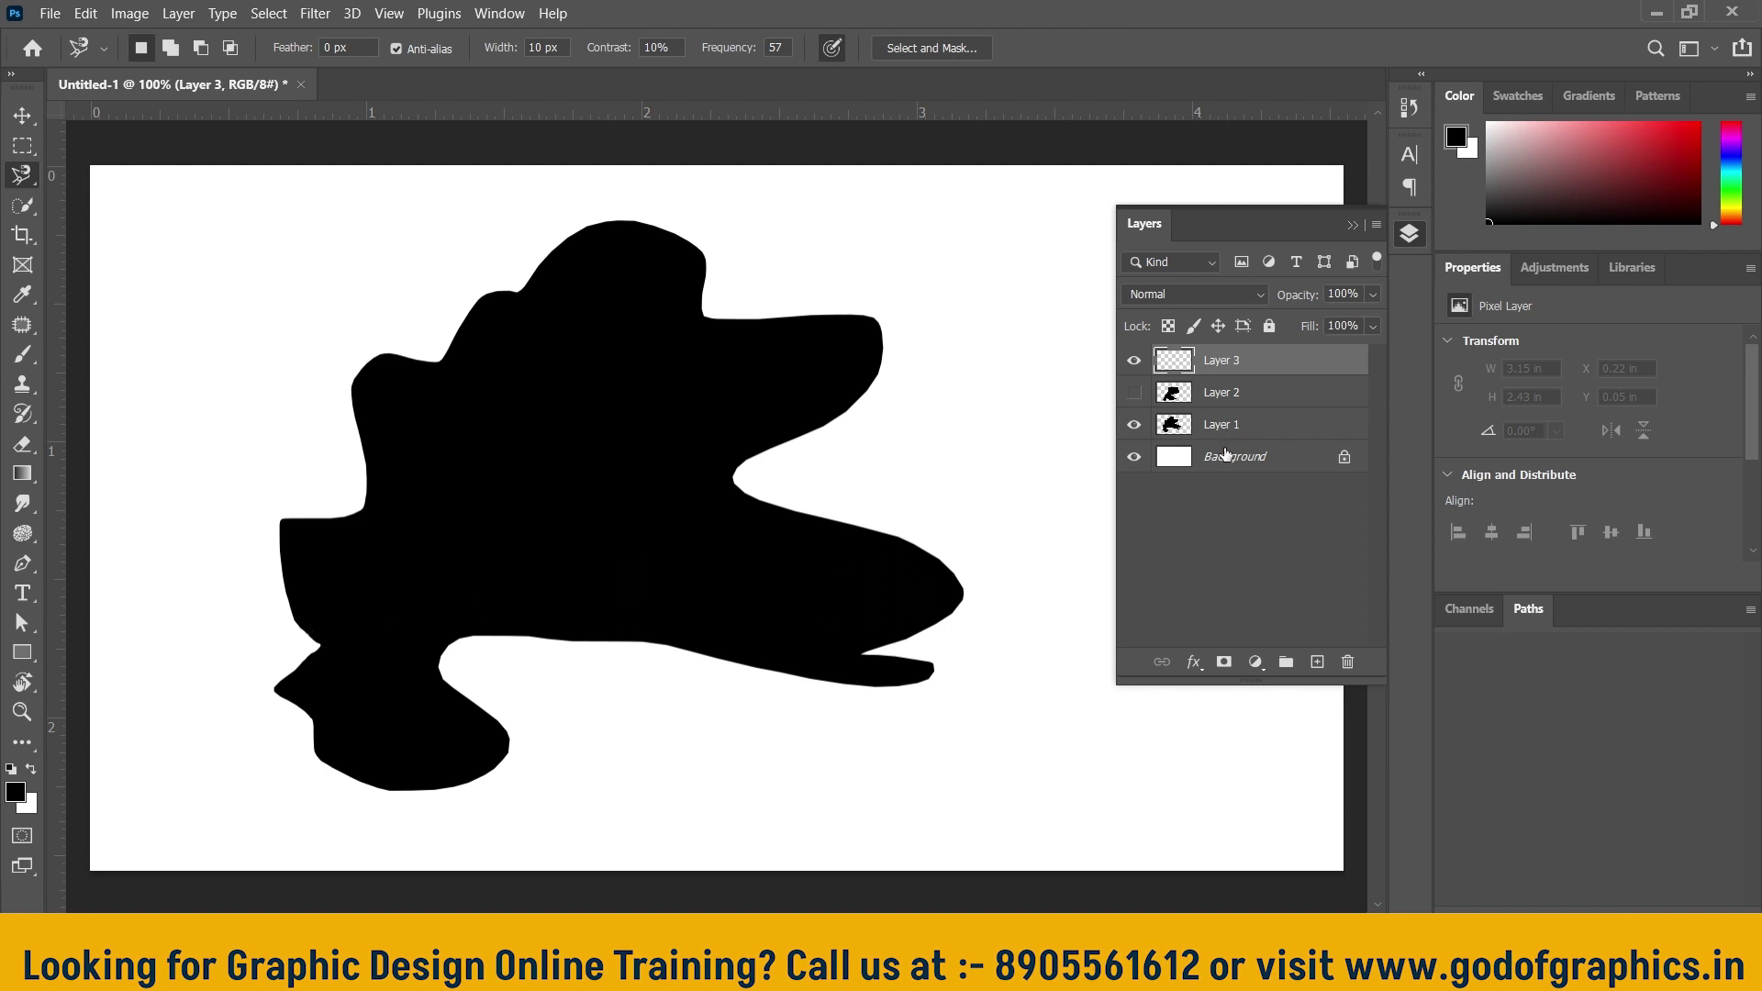
left_click(1252, 432)
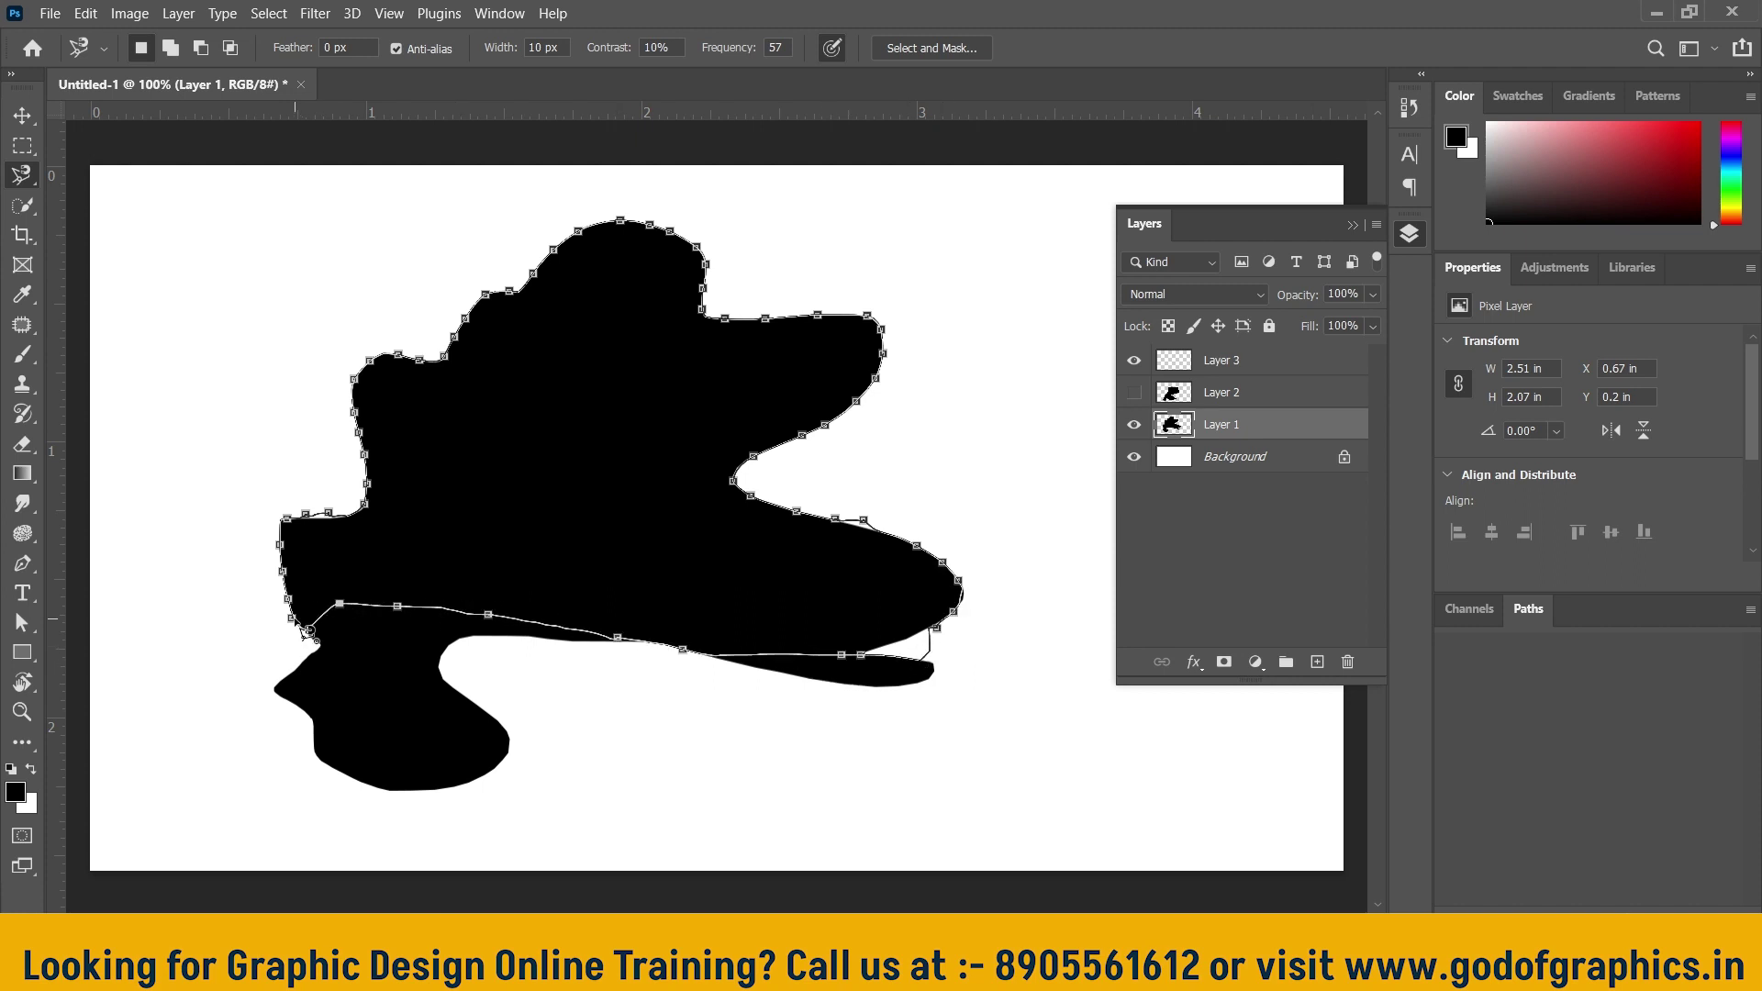
left_click(303, 631)
left_click(301, 630)
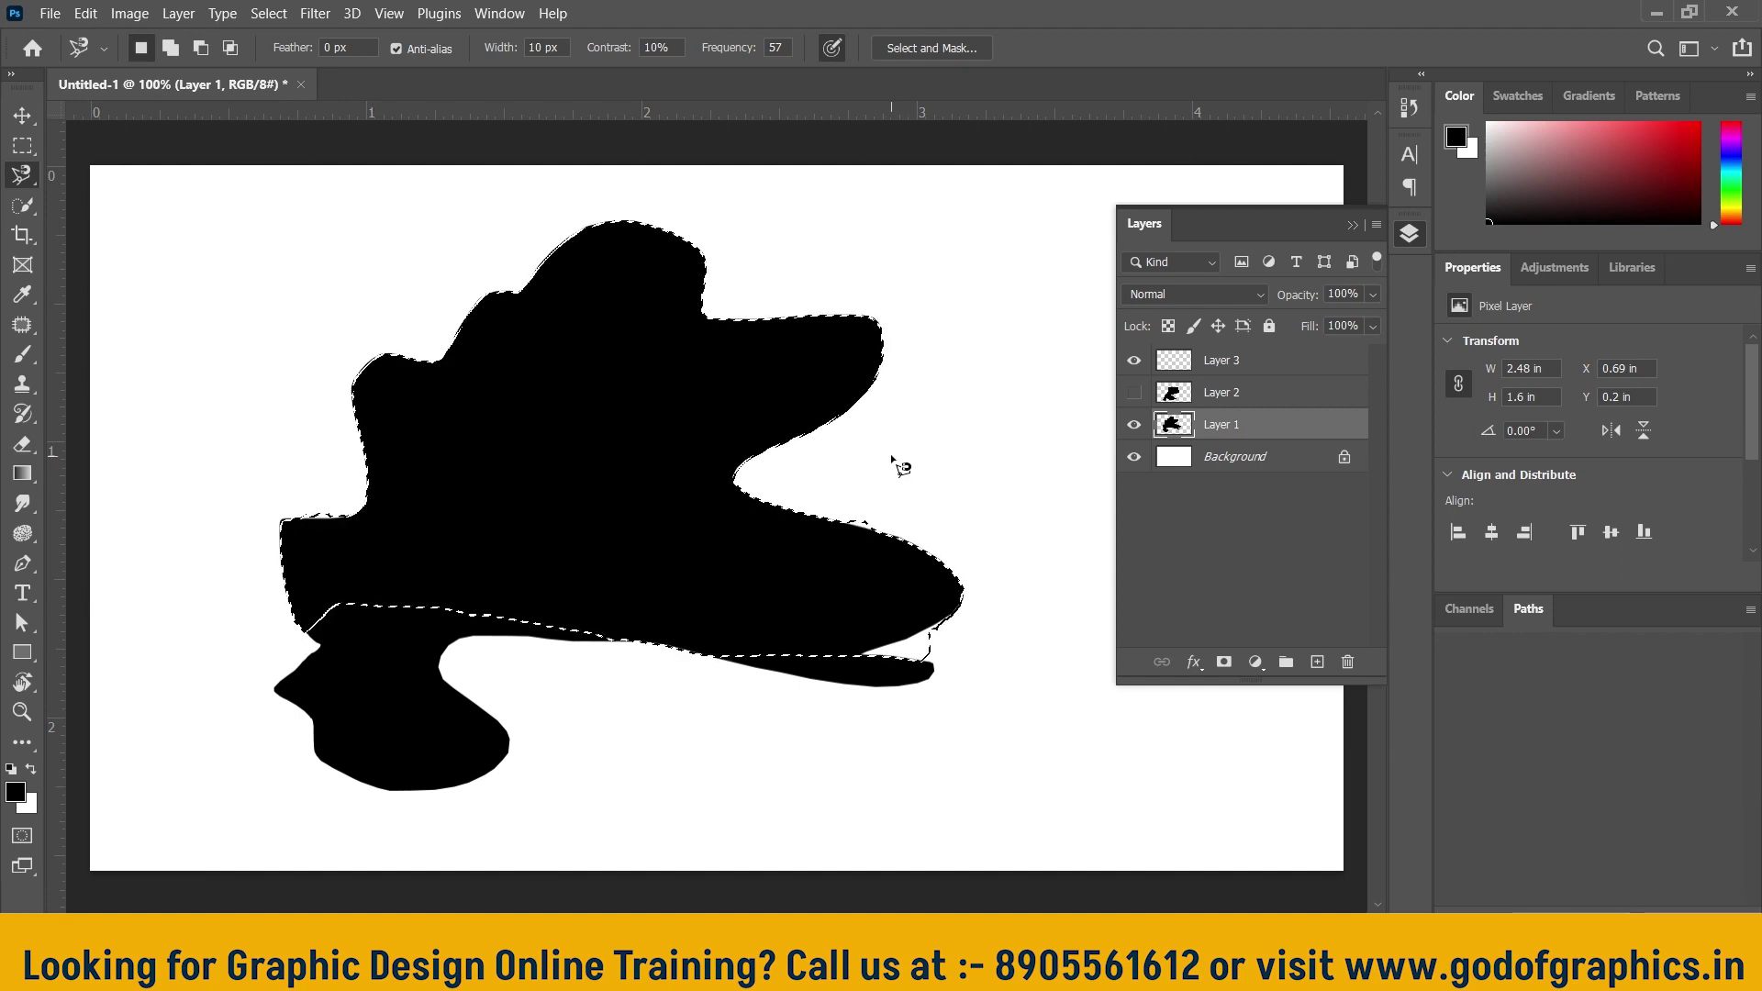
key("ctrl+d")
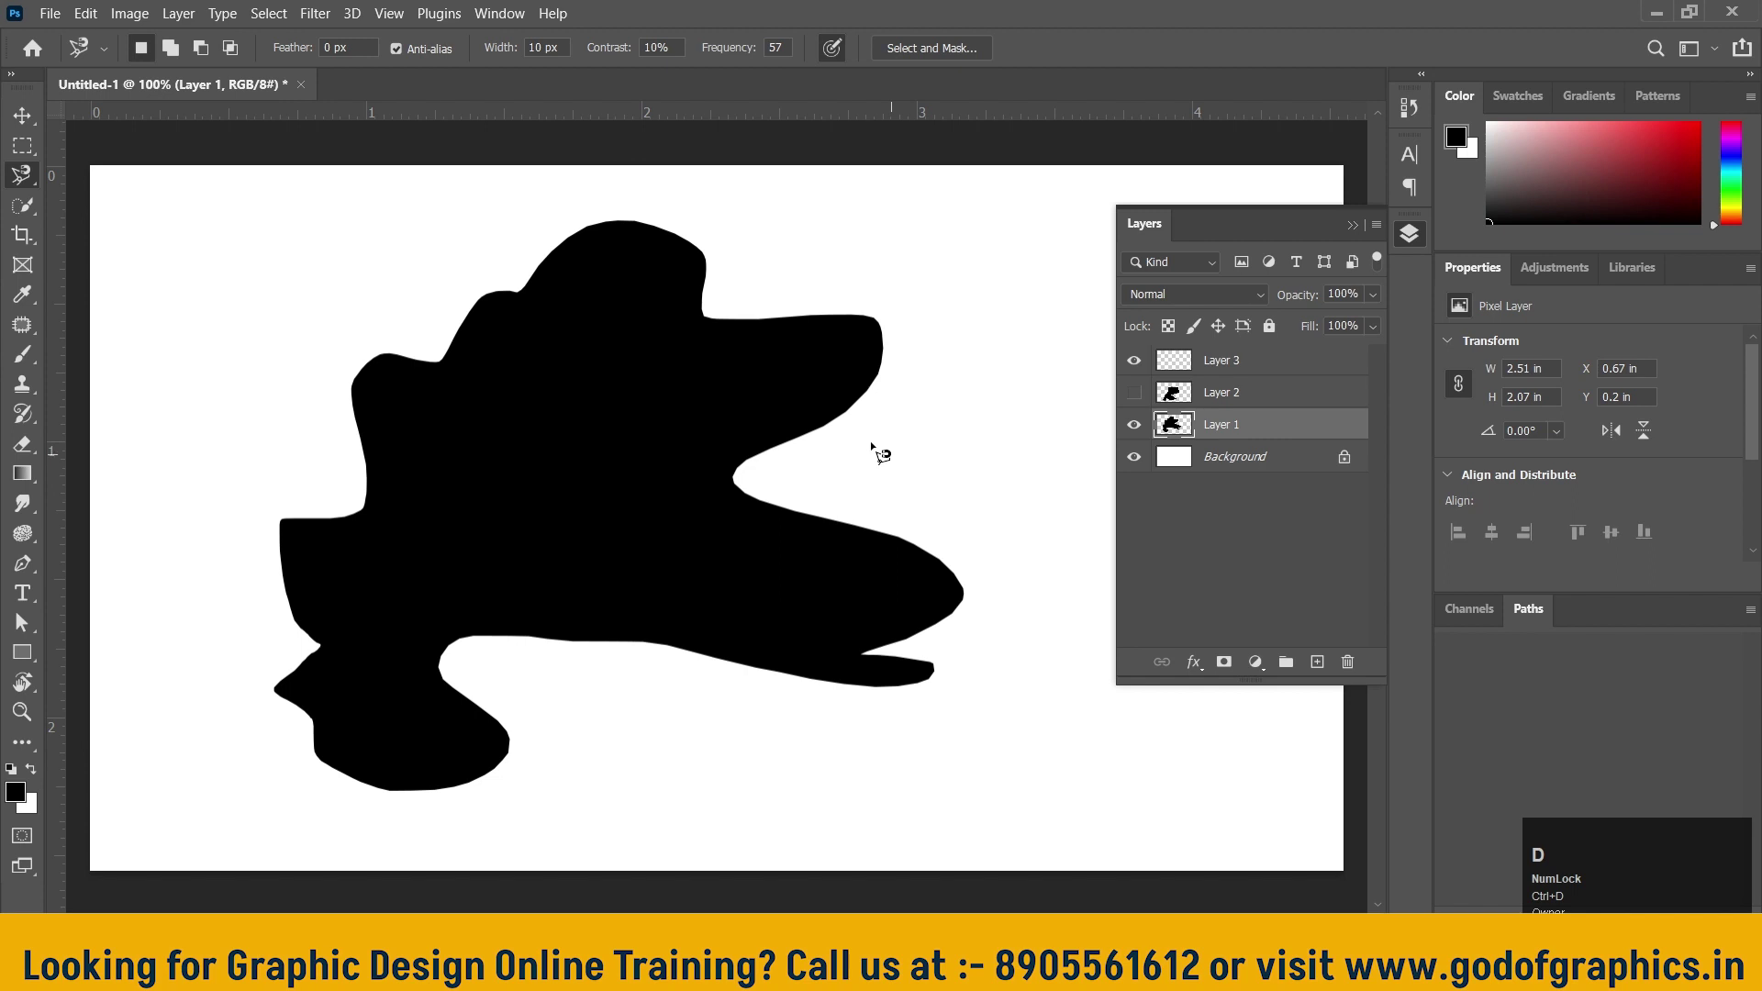
Show Layer 2 again with the Move tool active, and delete both Layer 2 and Layer 1
left_click(23, 117)
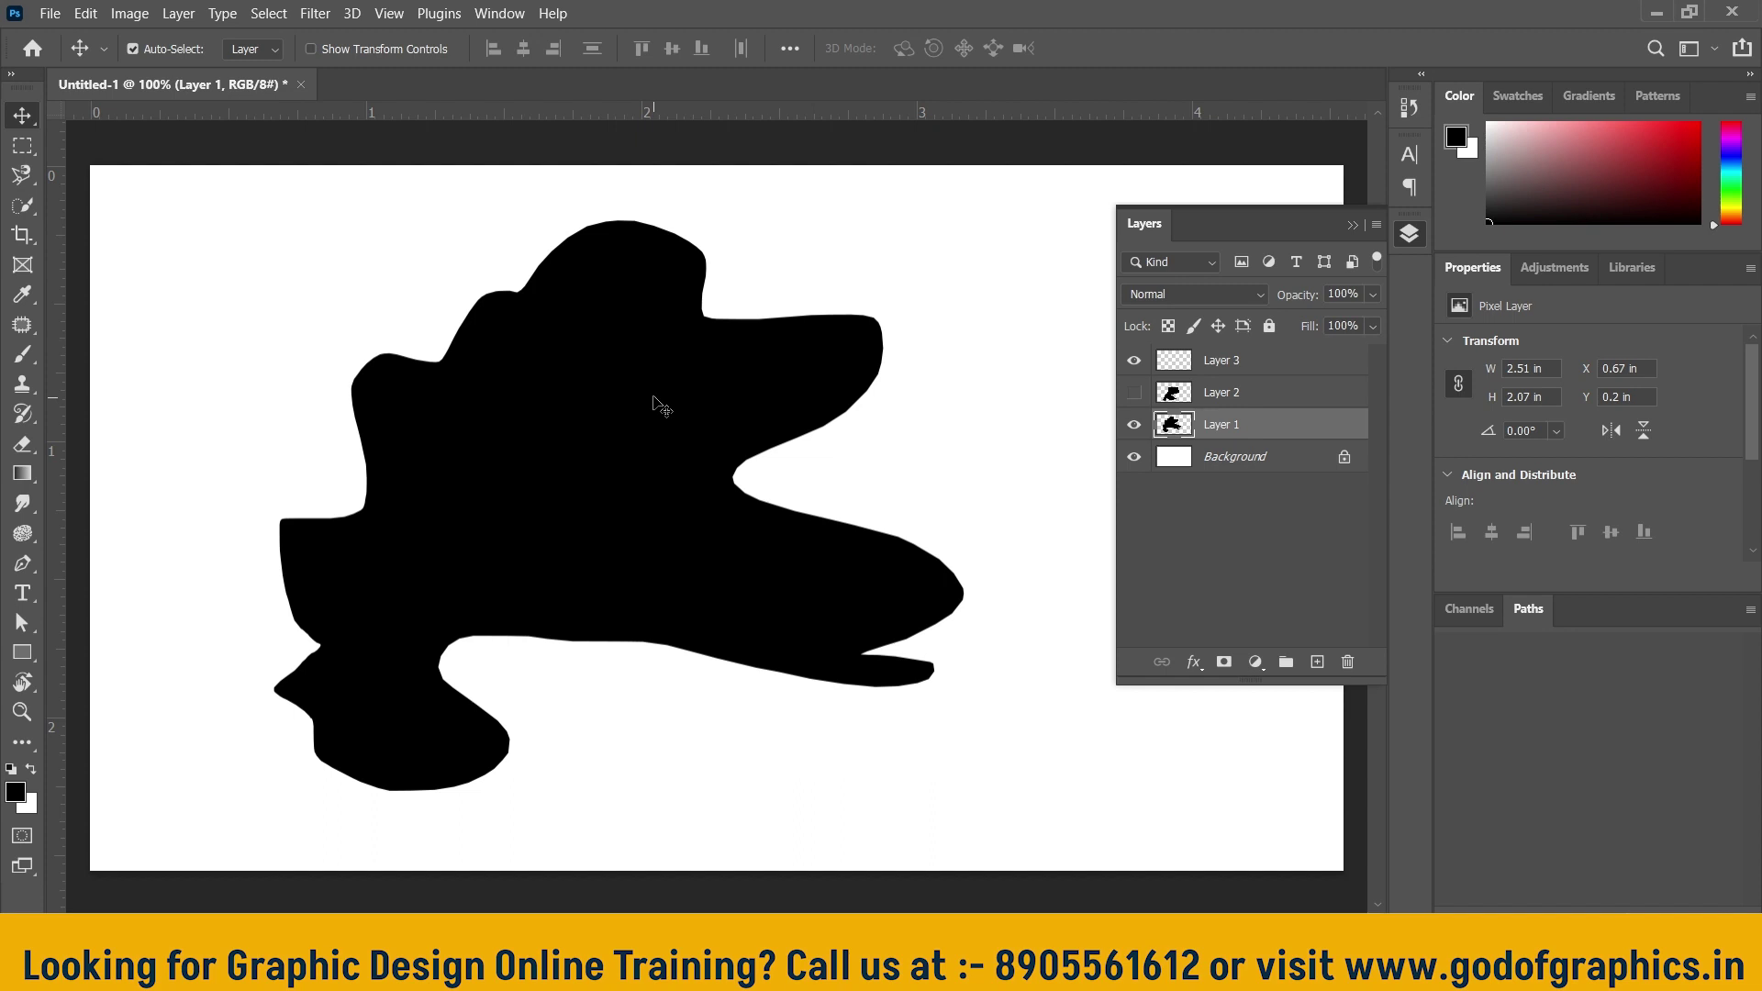
left_click(1135, 393)
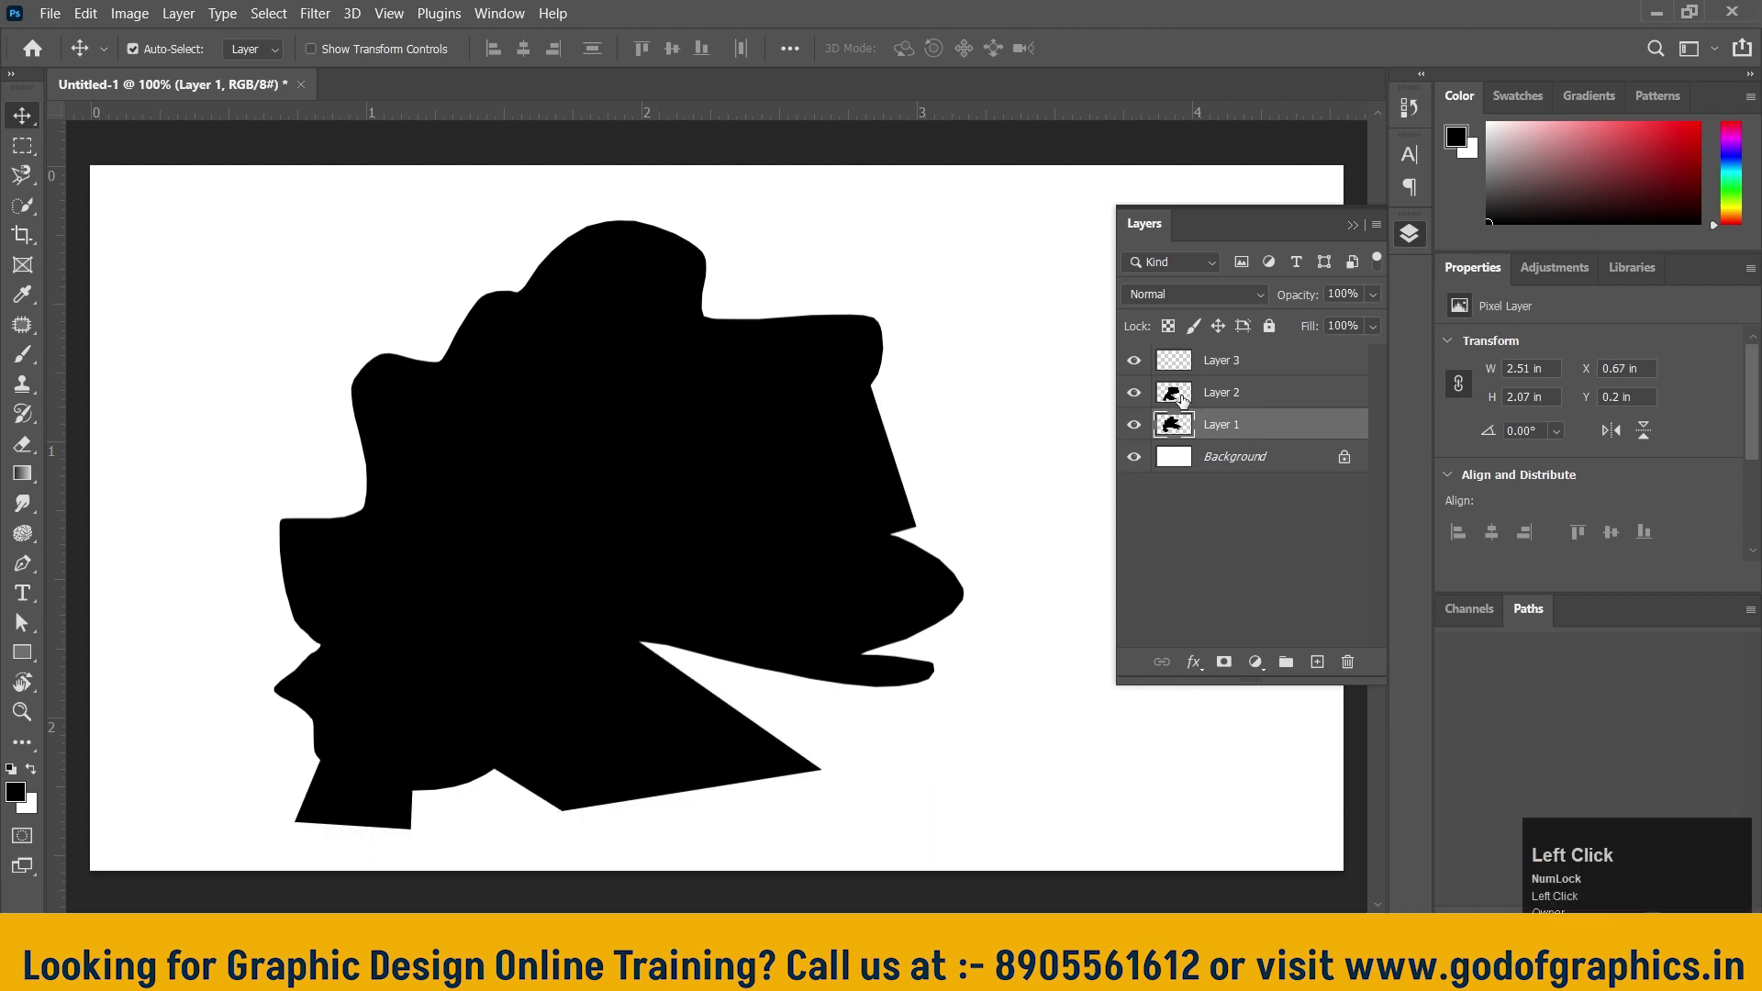
left_click(1252, 365)
left_click(1252, 394)
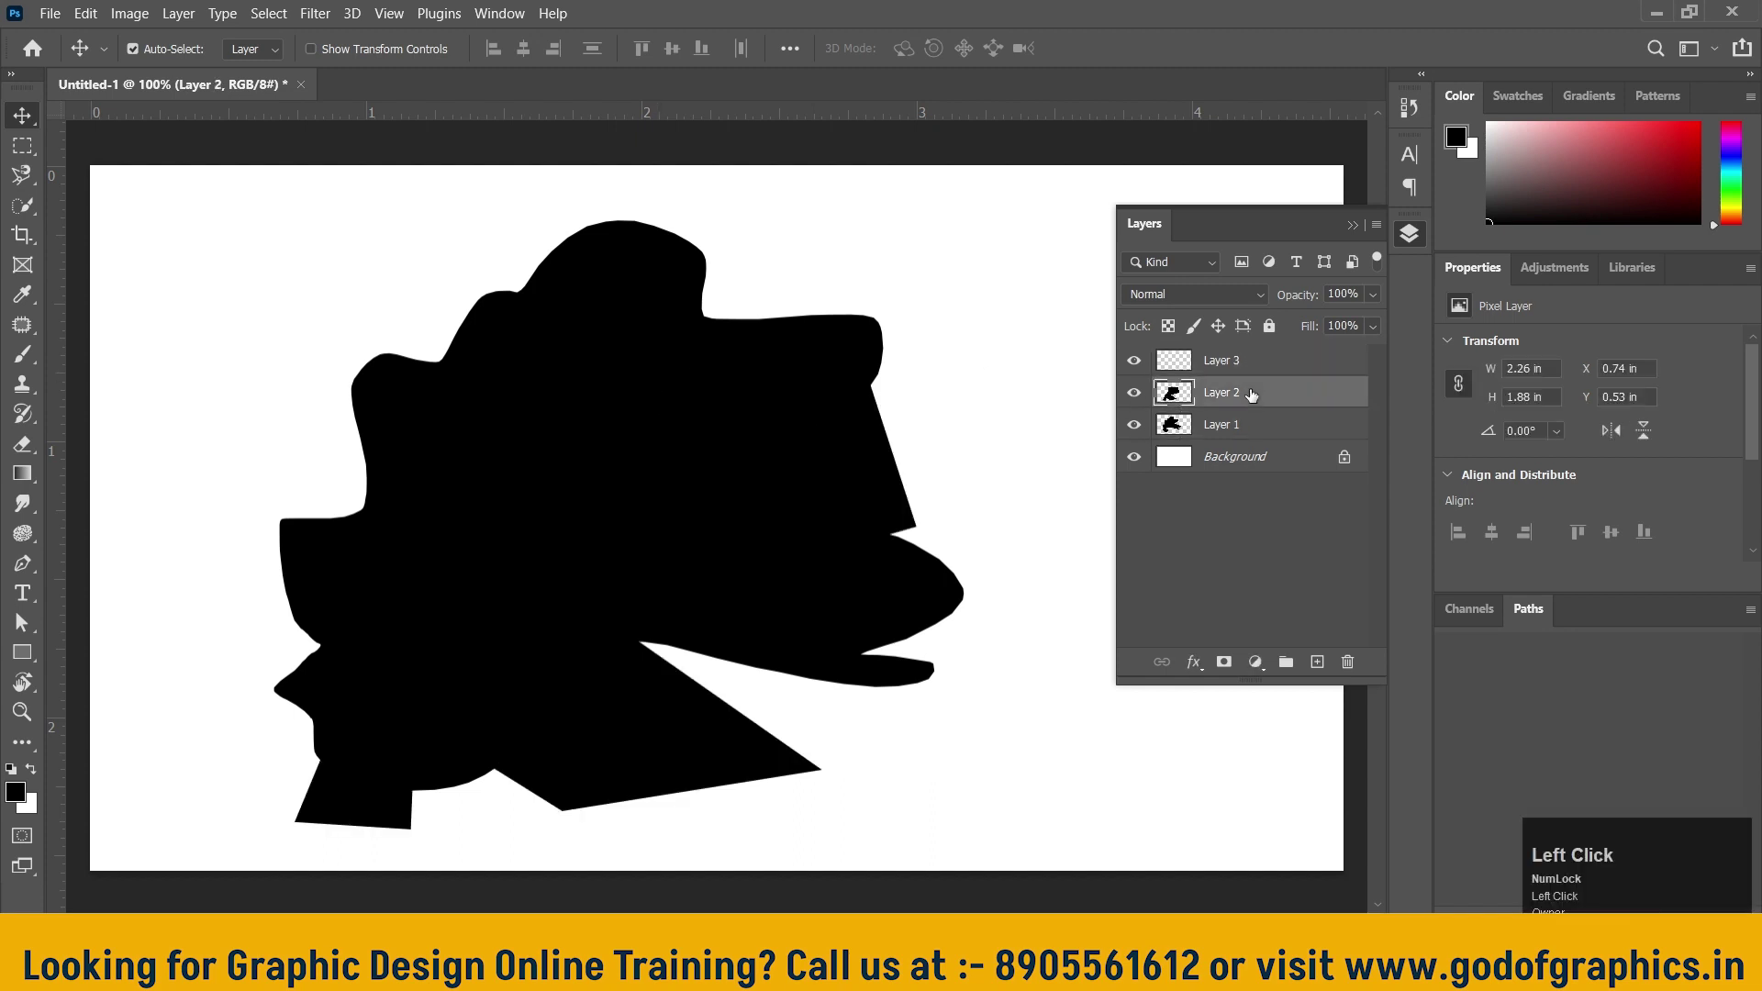
key("Delete")
key("Delete")
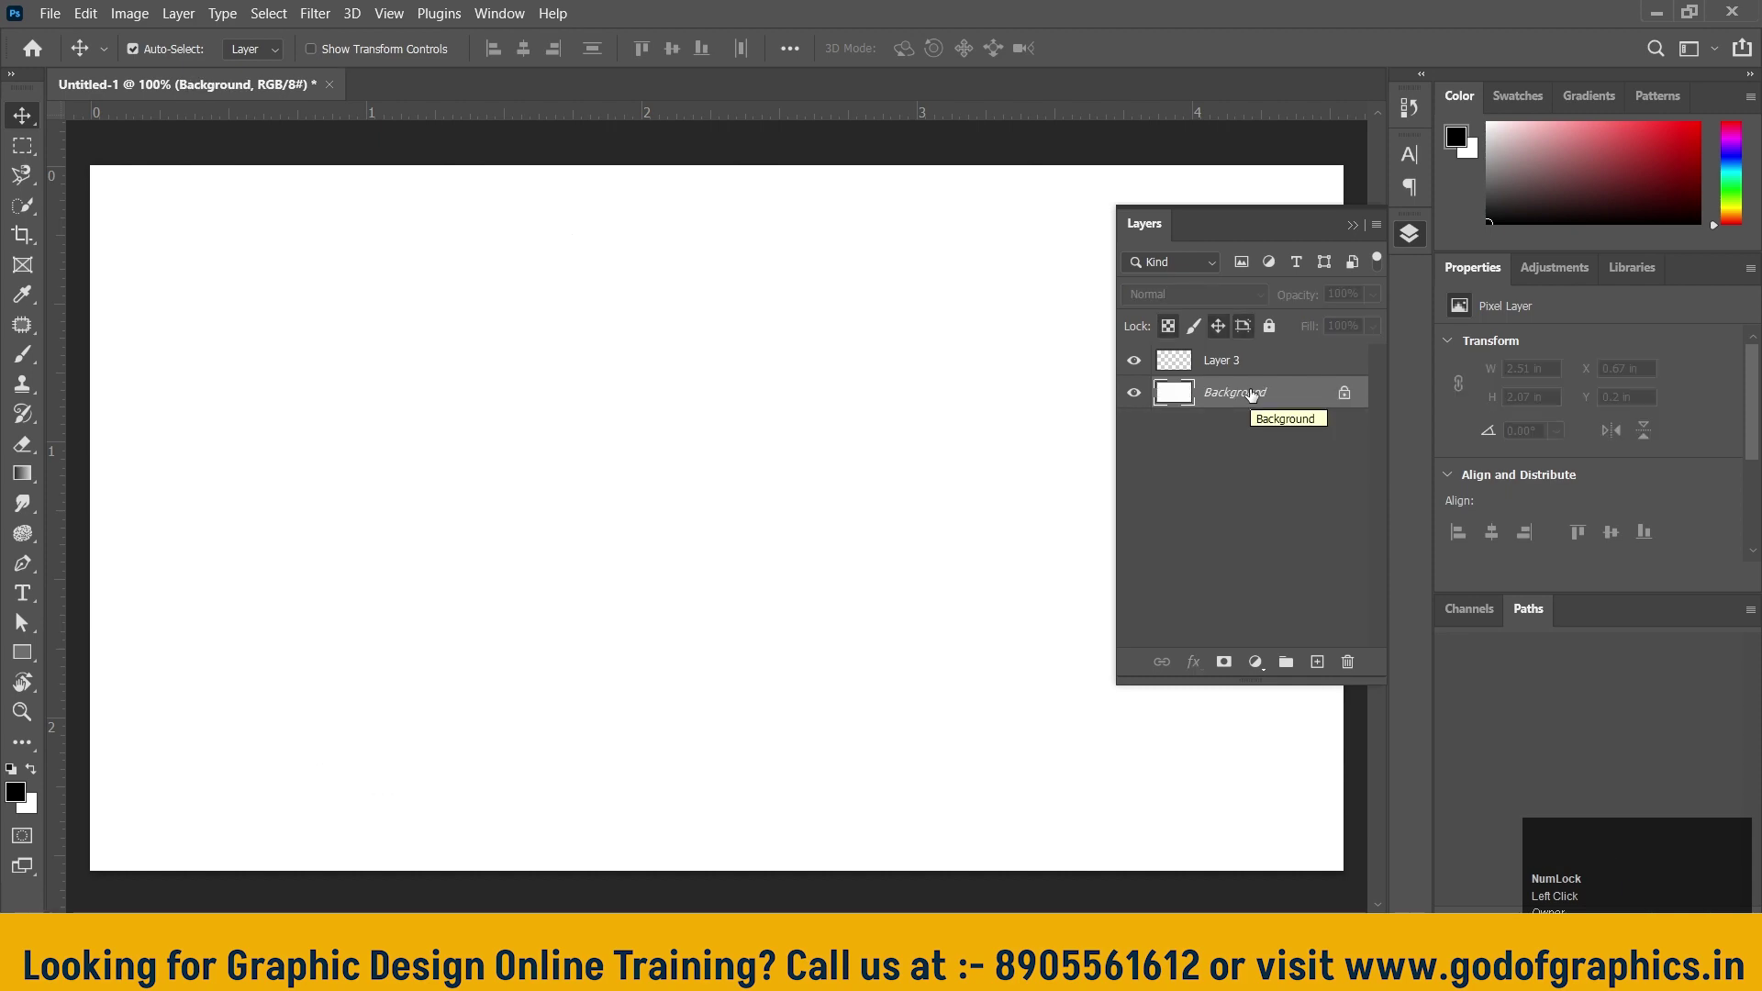
Open the portrait photo of the bride in the red veil from the Downloads folder
left_click(50, 16)
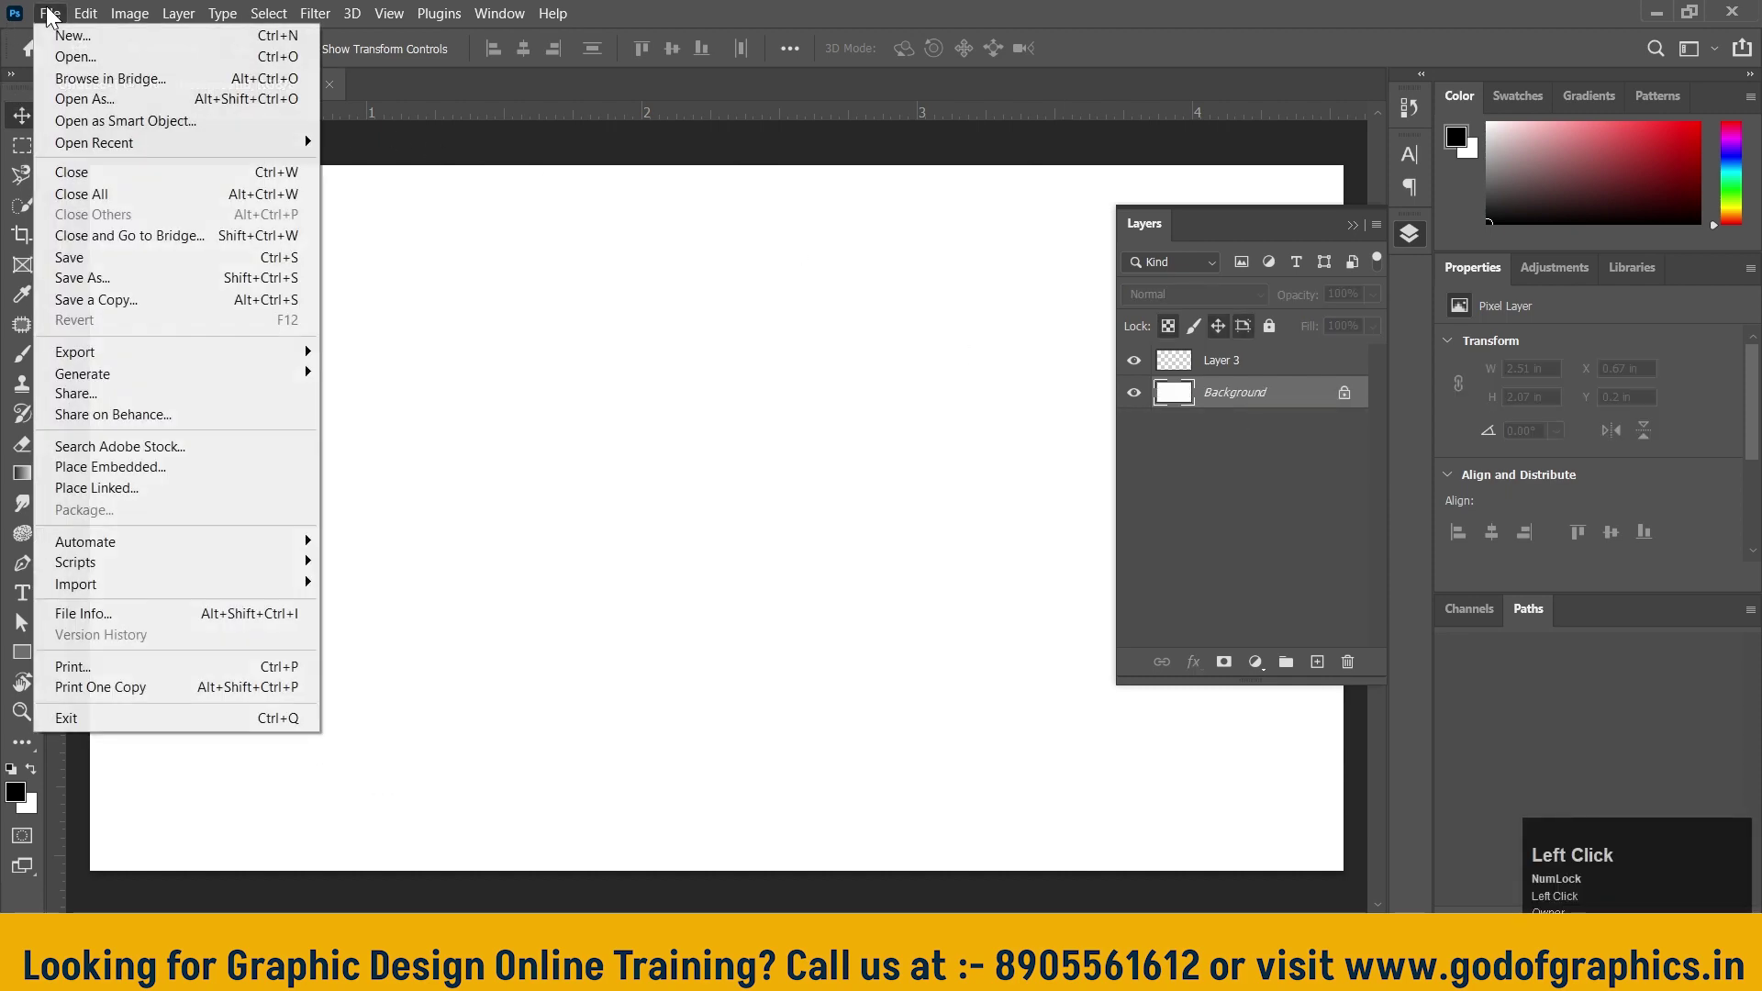
left_click(107, 58)
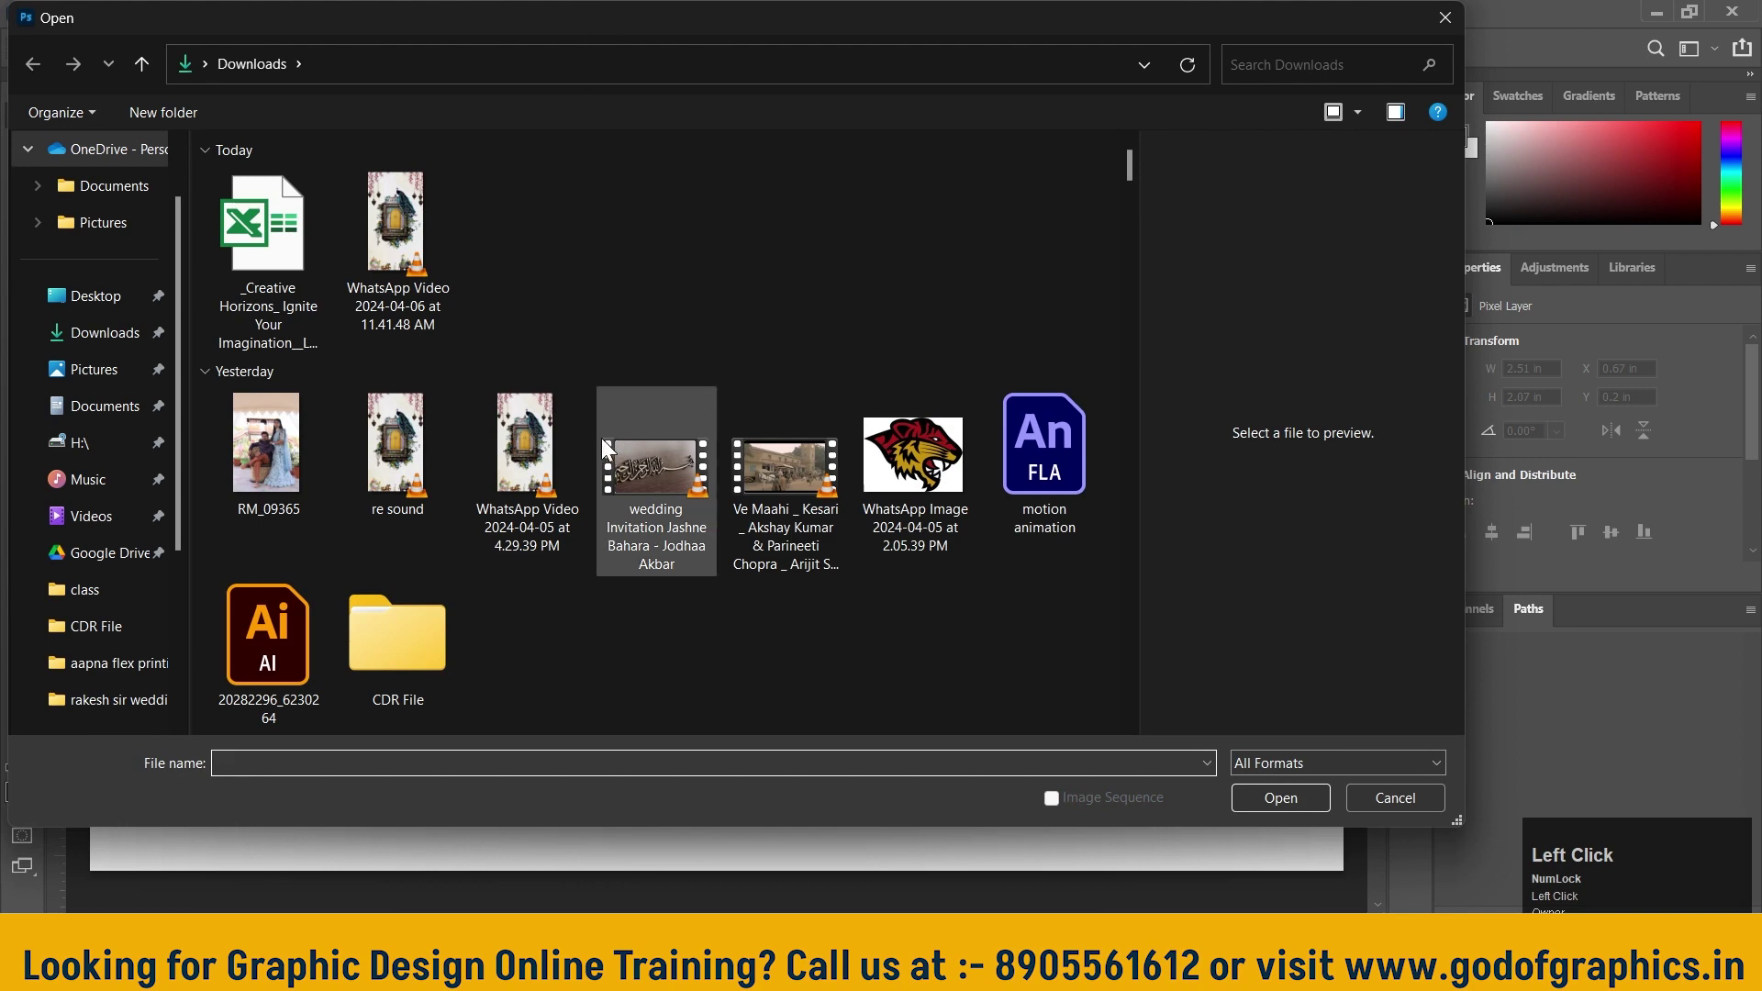
scroll(602, 437, "down", 4)
left_click_drag(1129, 189, 1131, 231)
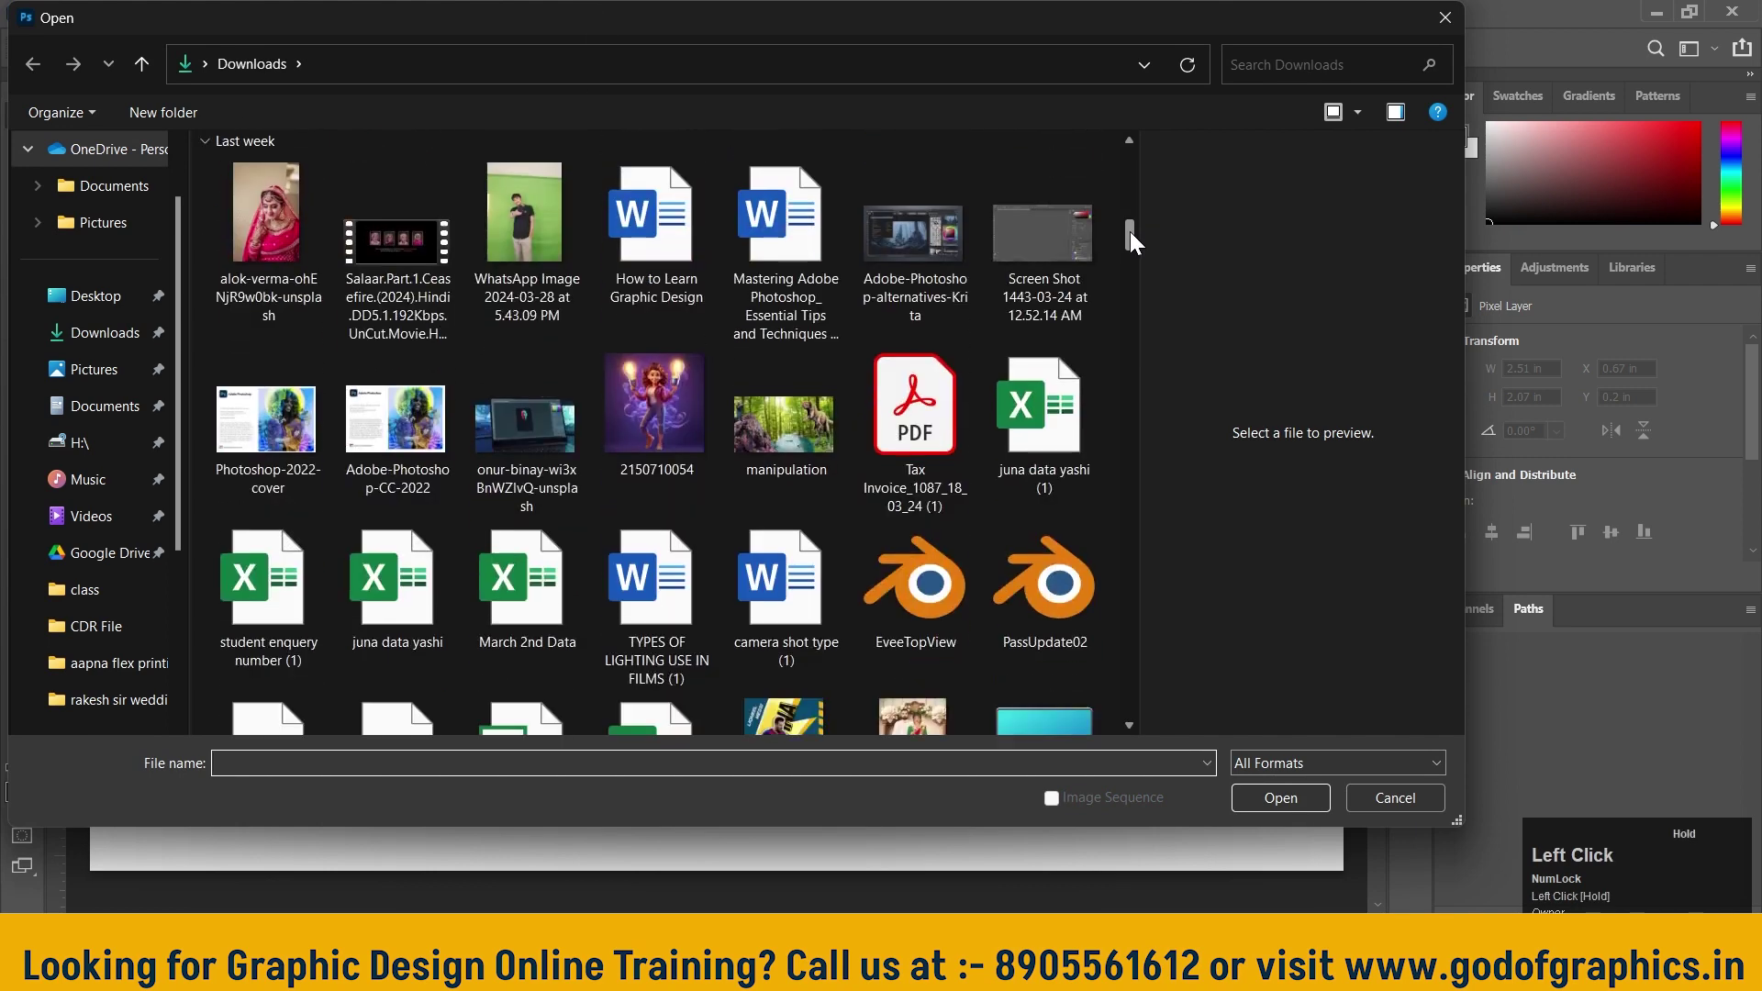
left_click(266, 225)
left_click(1291, 793)
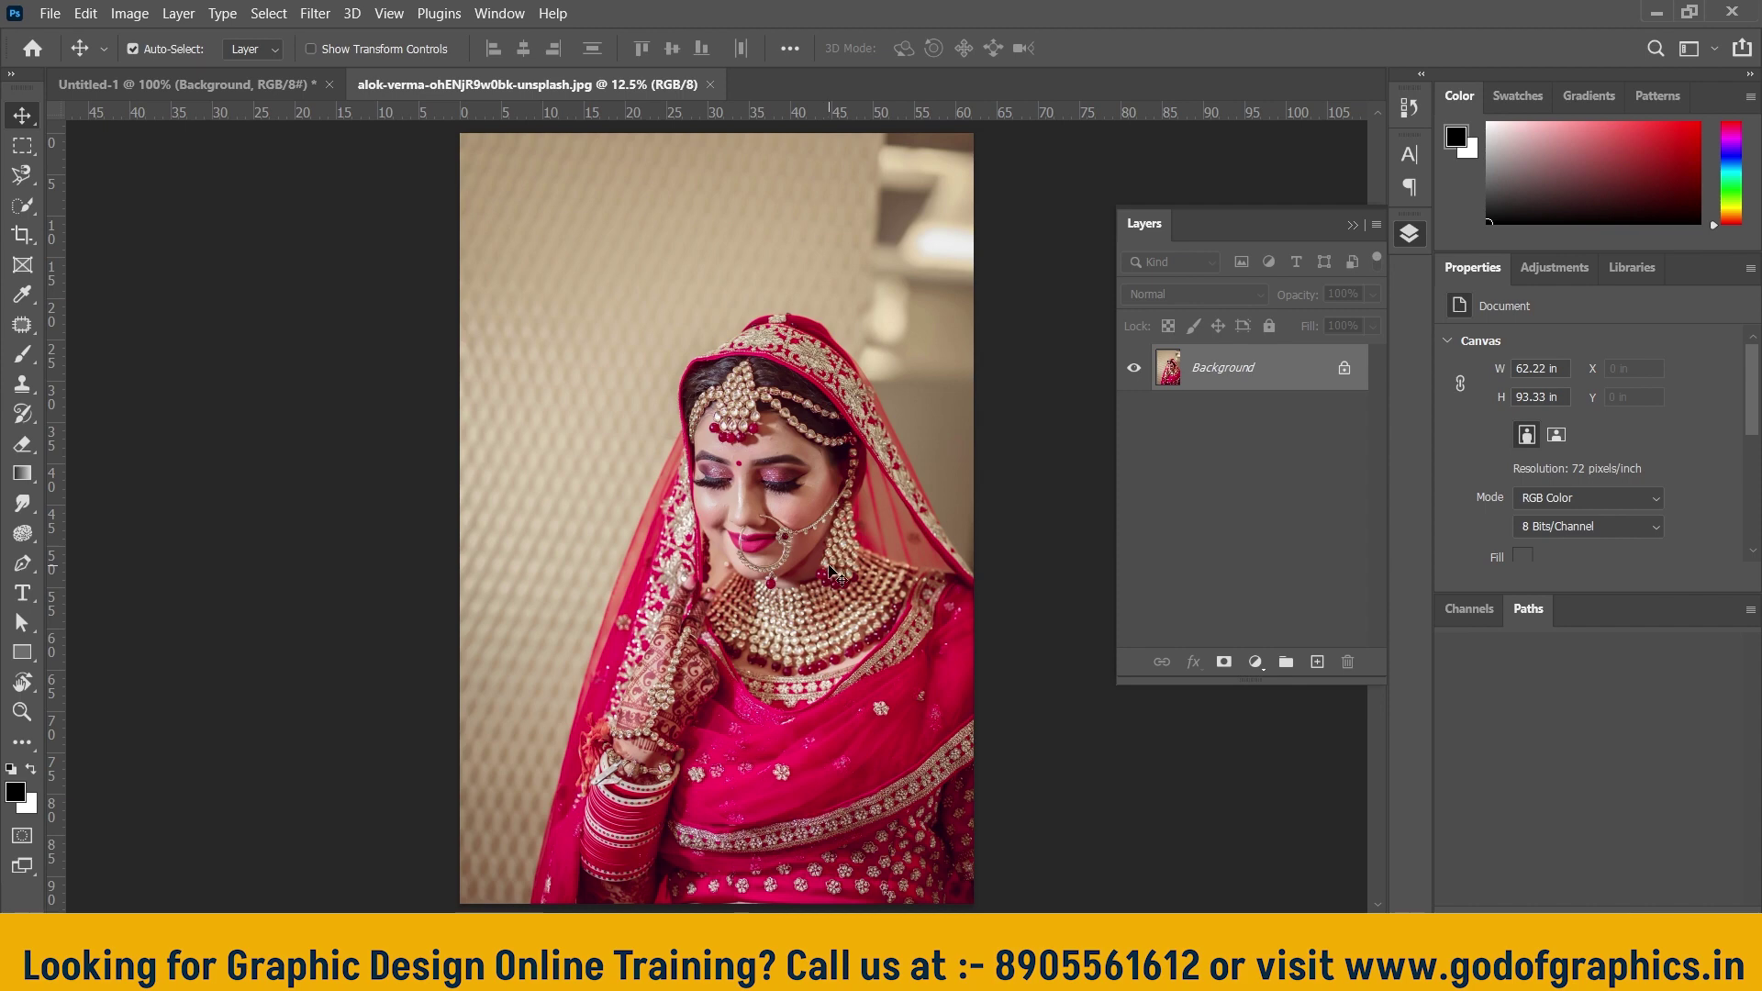
Start a freehand Lasso outline at the photo's lower edge and trace up the outer edge of the bride's veil to about face height
scroll(799, 615, "down", 1)
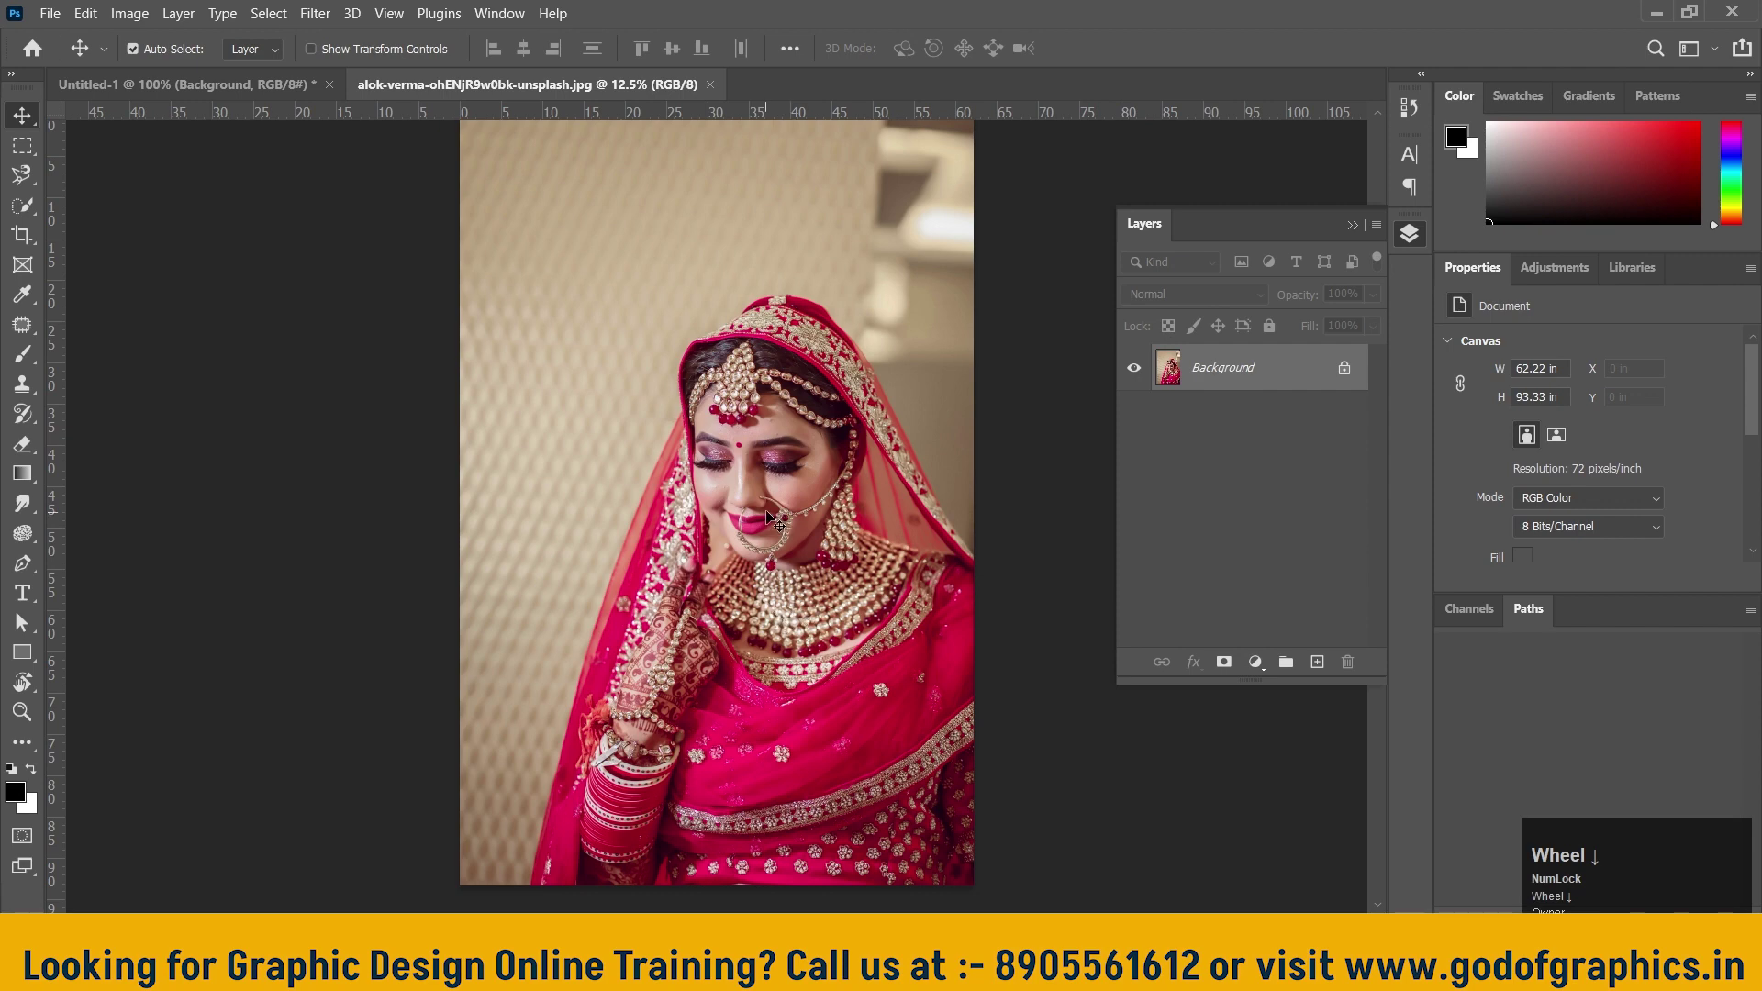
scroll(771, 579, "up", 4, "alt")
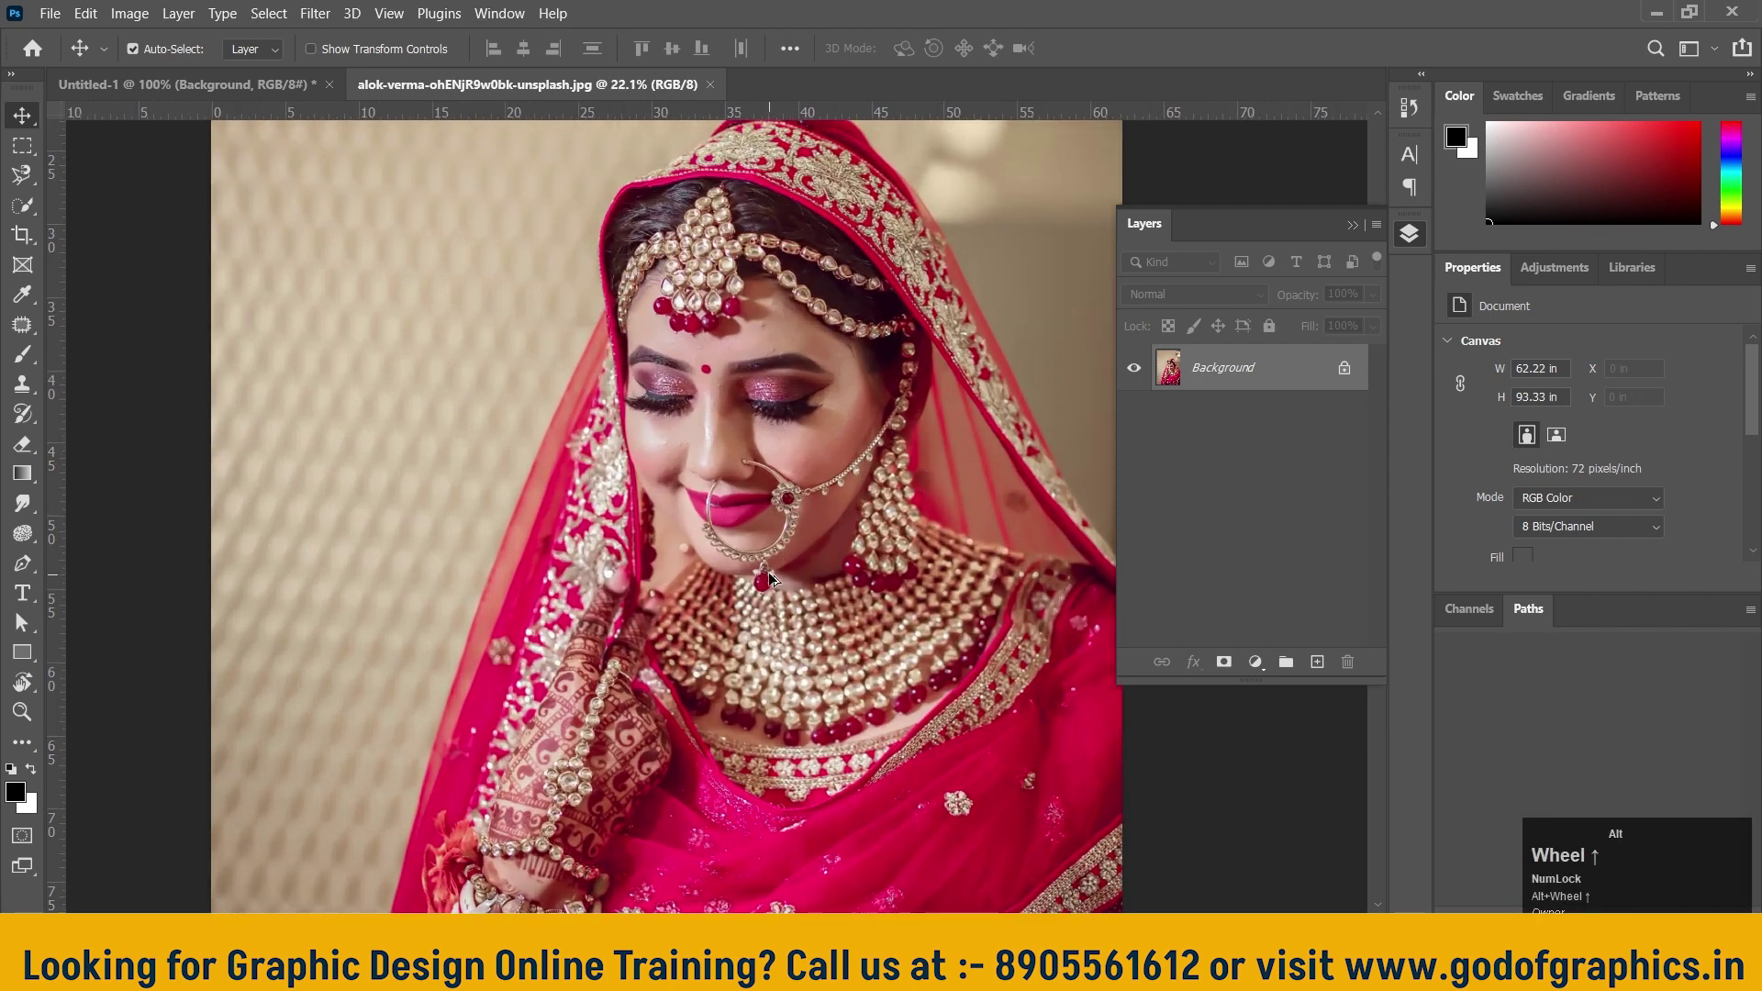
left_click_drag(769, 575, 814, 322)
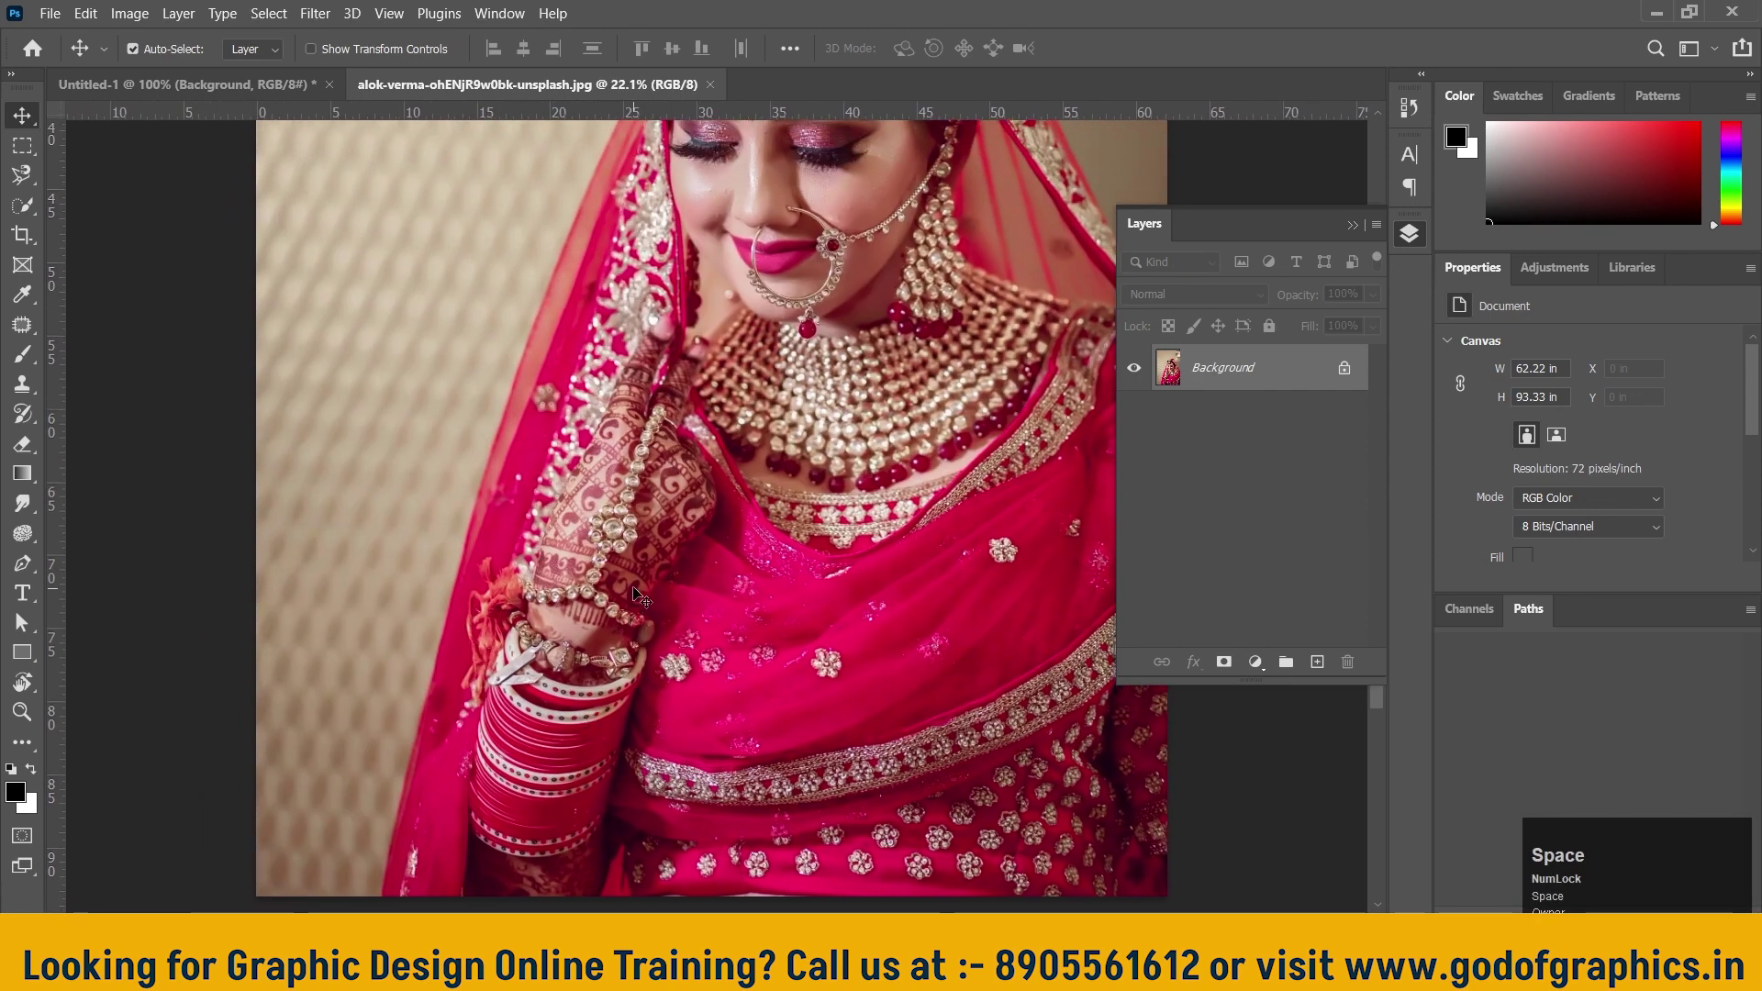
scroll(608, 568, "down", 2, "alt")
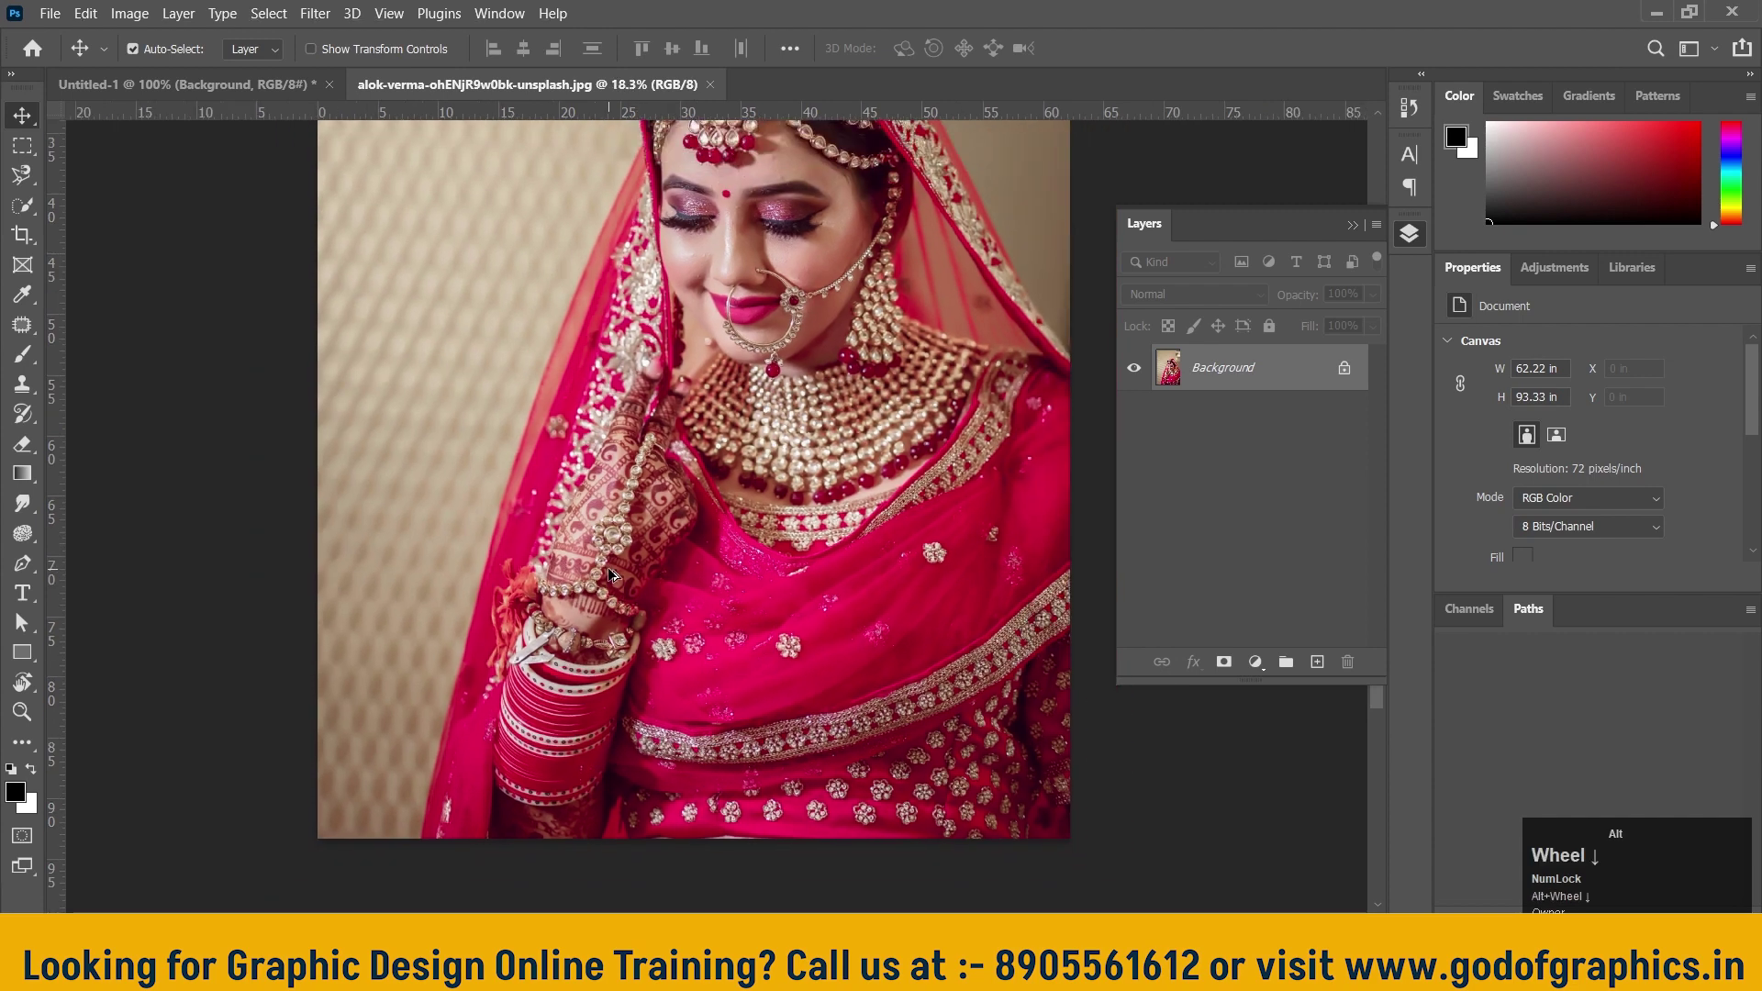
left_click_drag(608, 567, 619, 641)
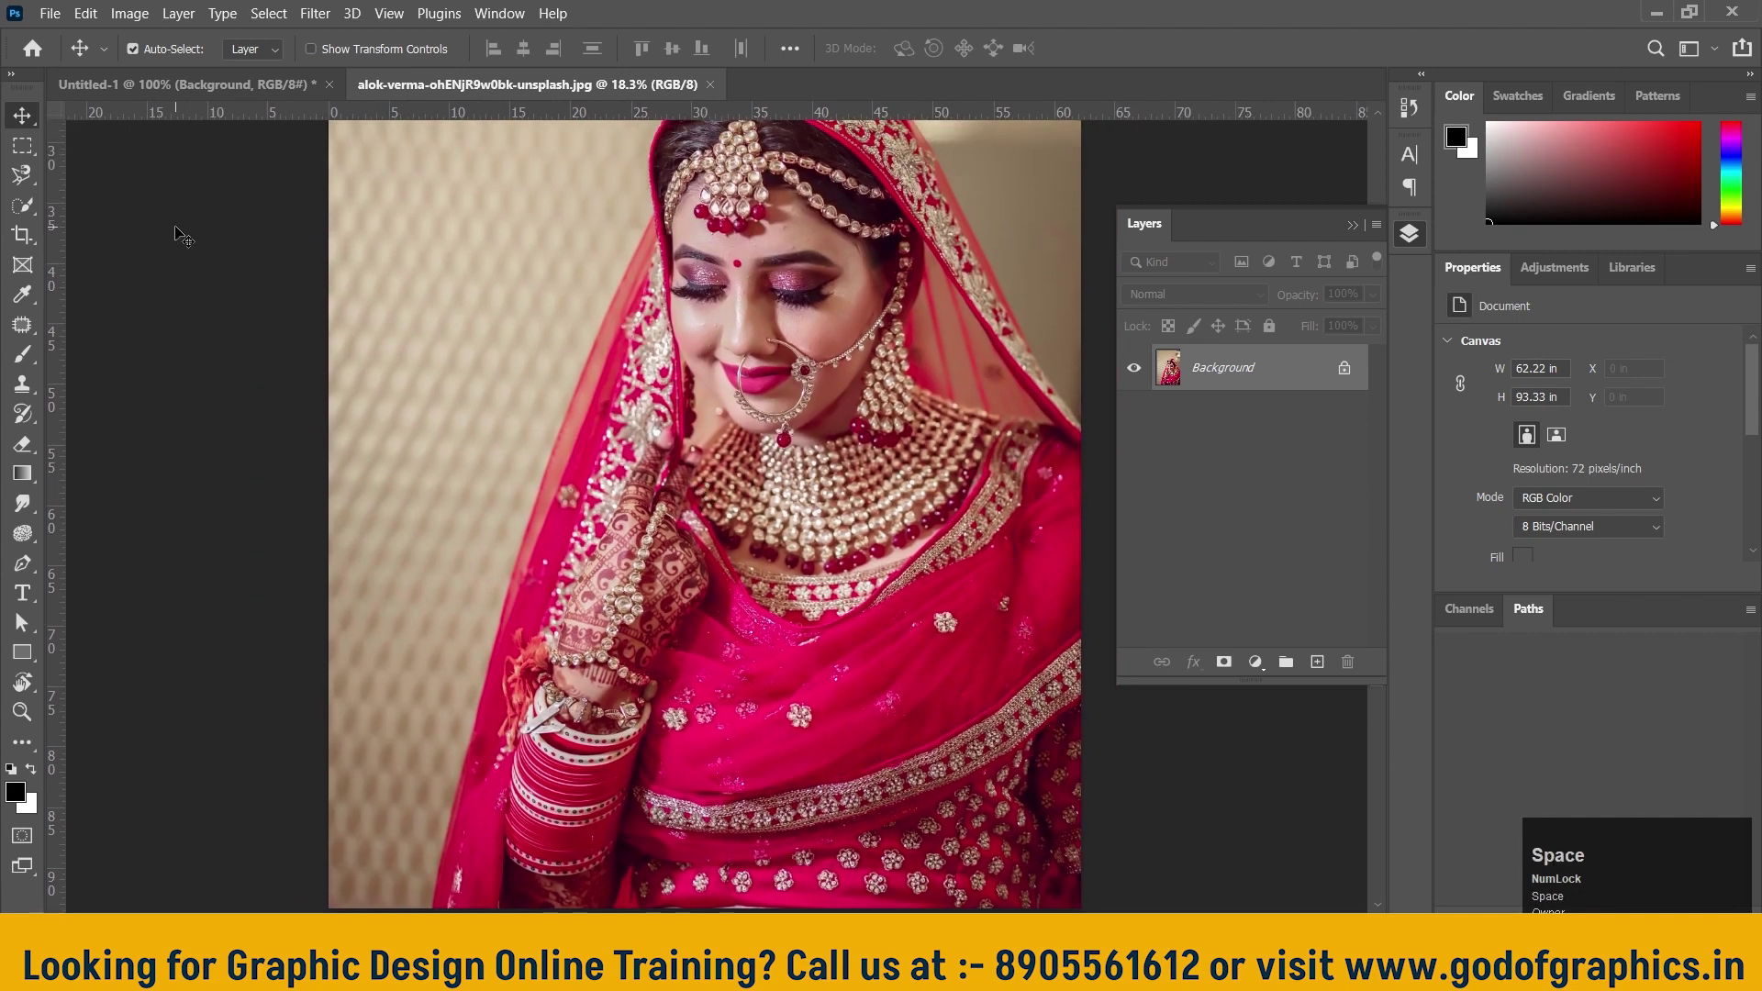
right_click(24, 181)
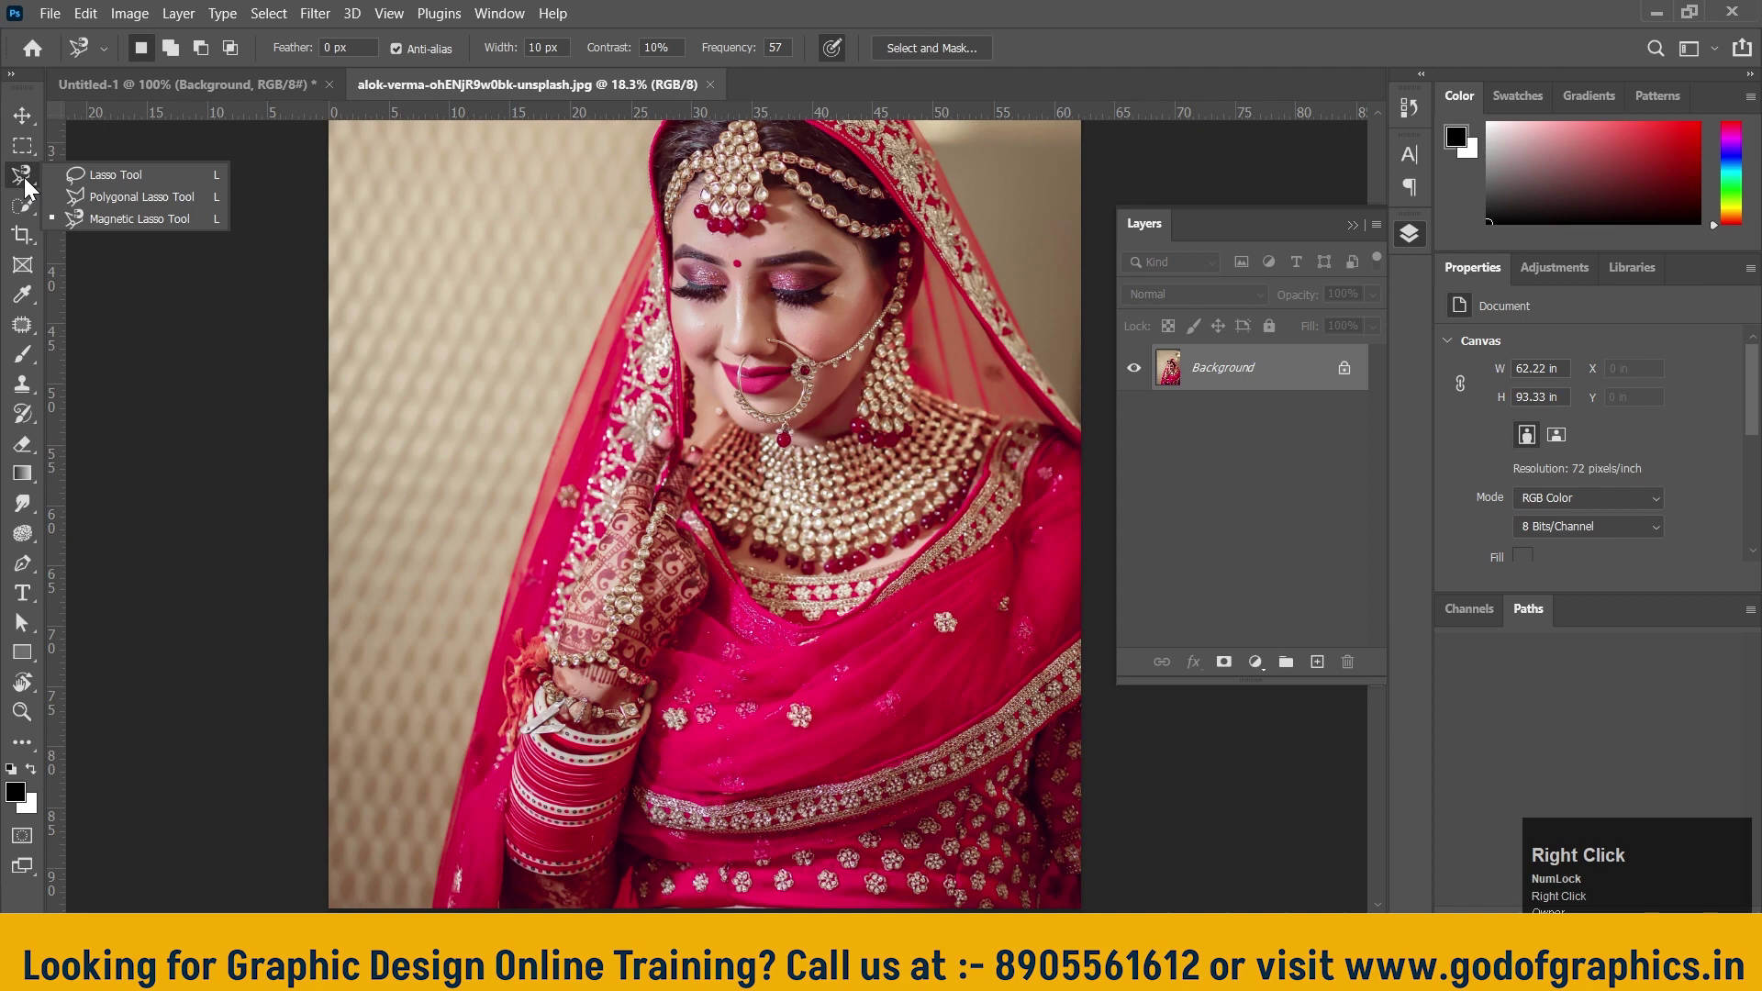
left_click(107, 174)
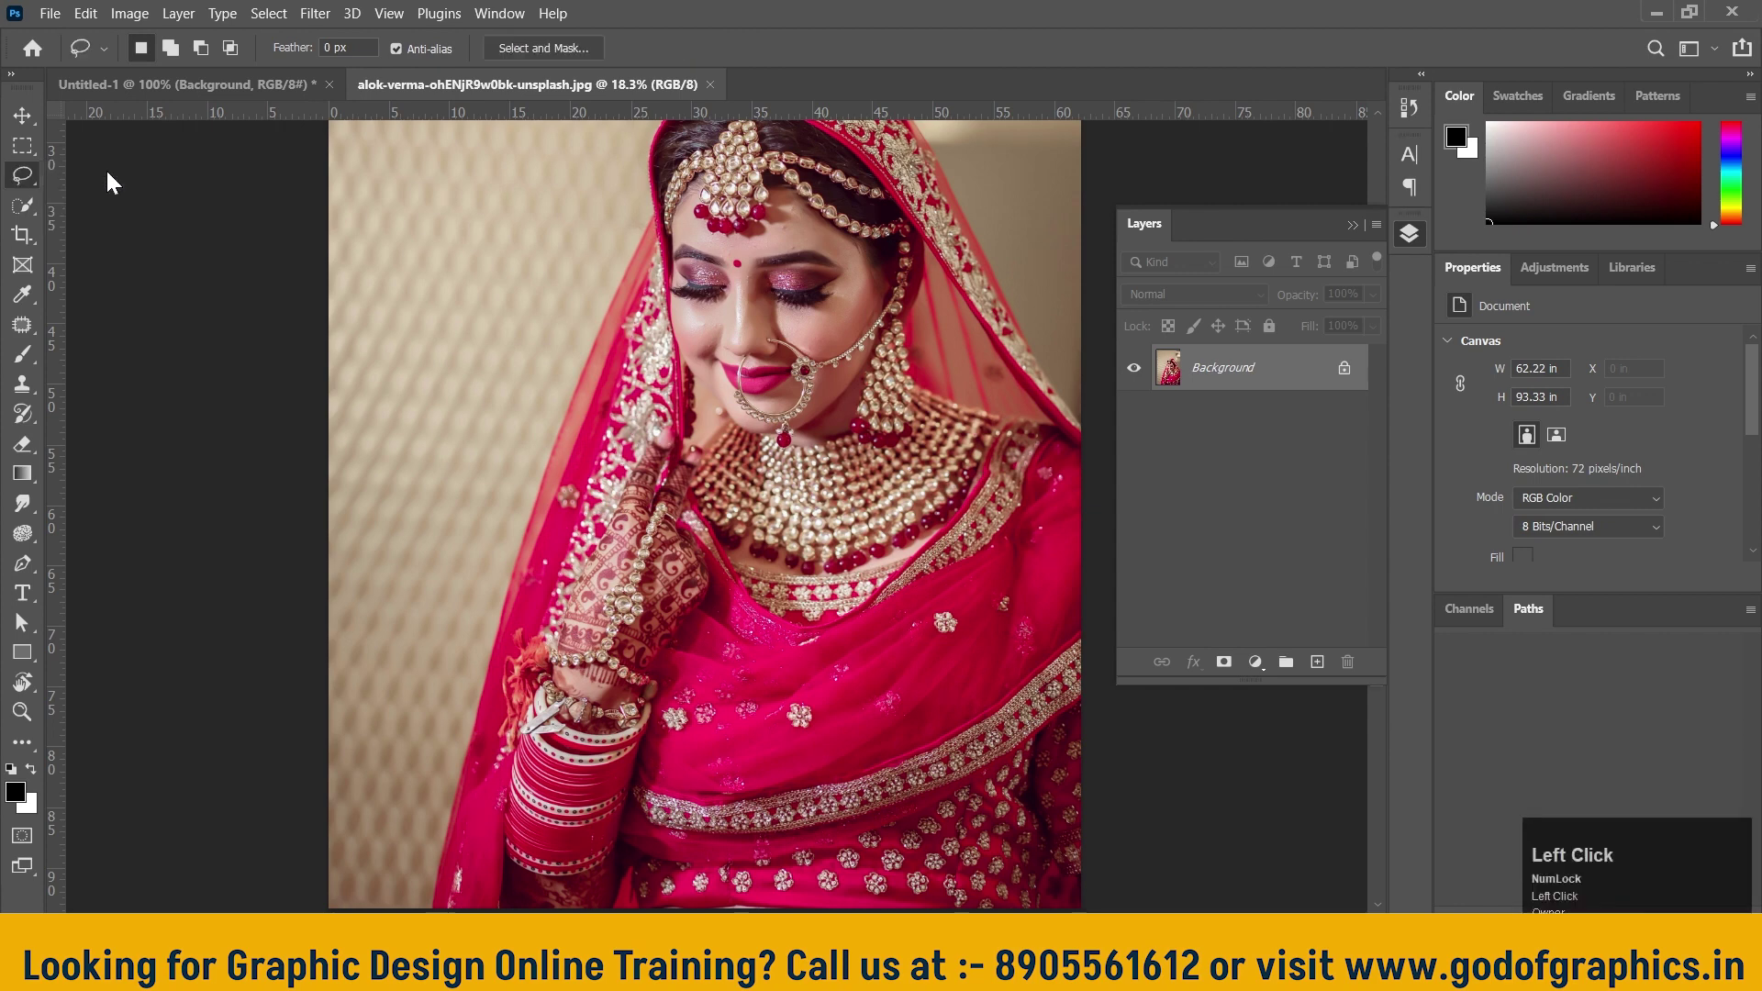
scroll(431, 491, "up", 3)
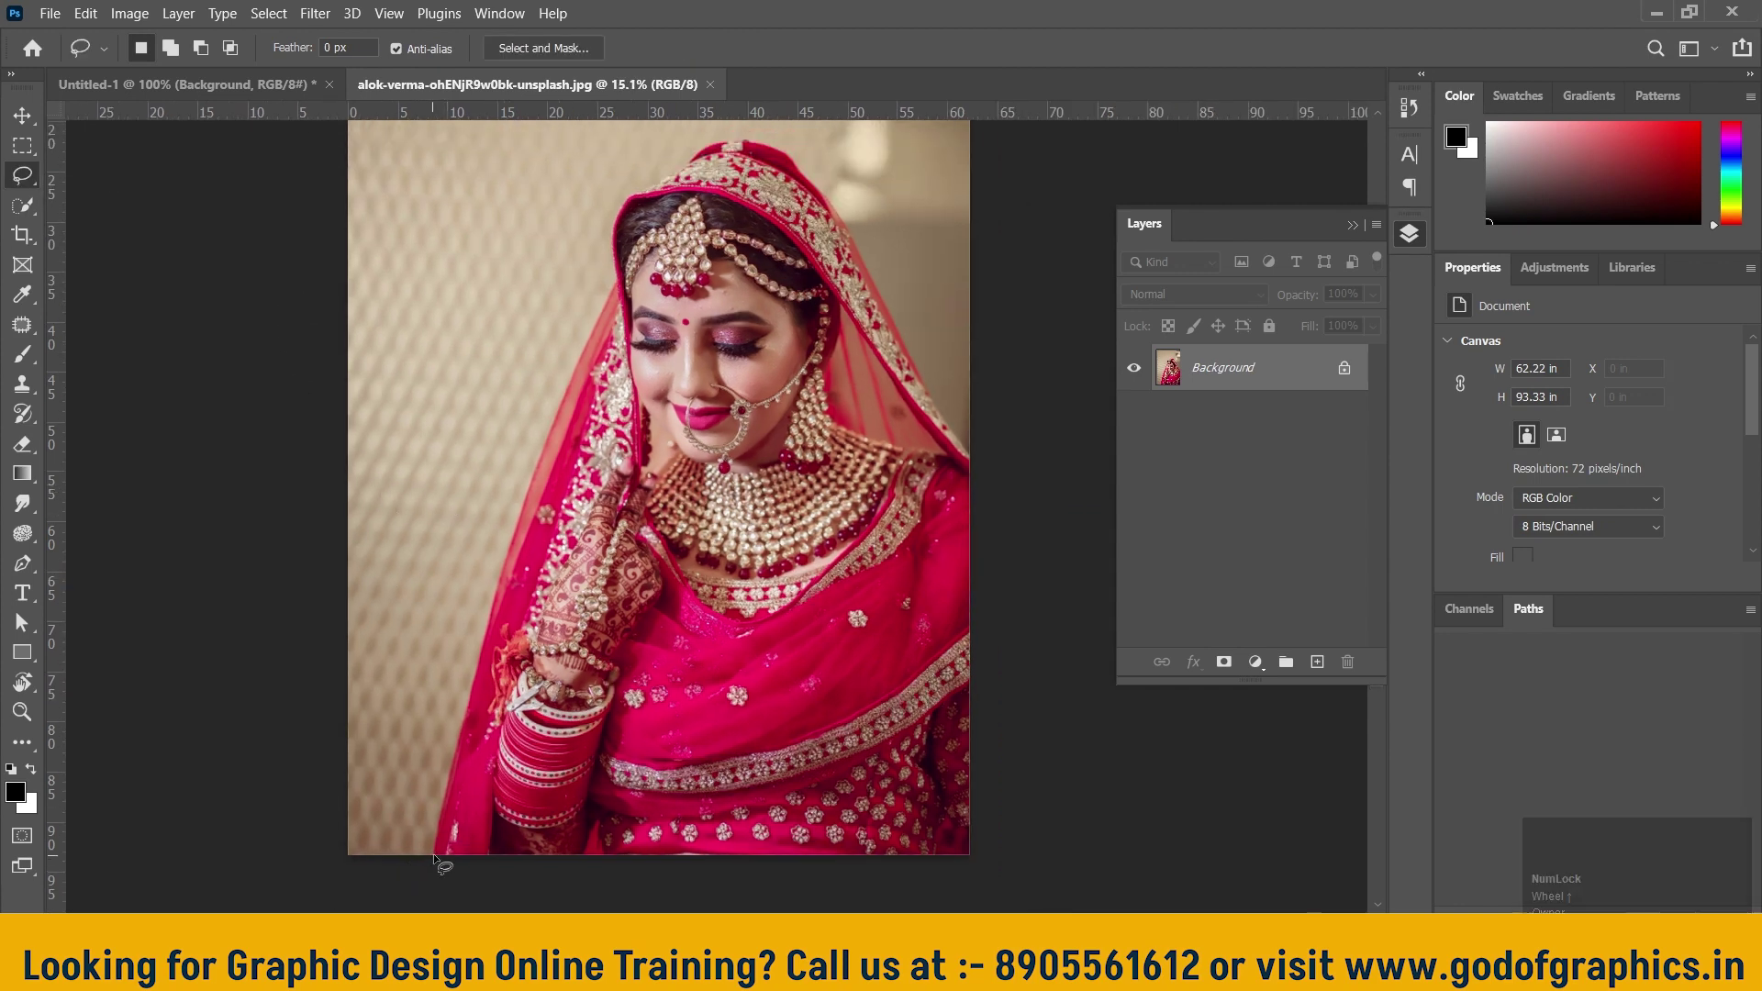
left_click_drag(433, 853, 457, 756)
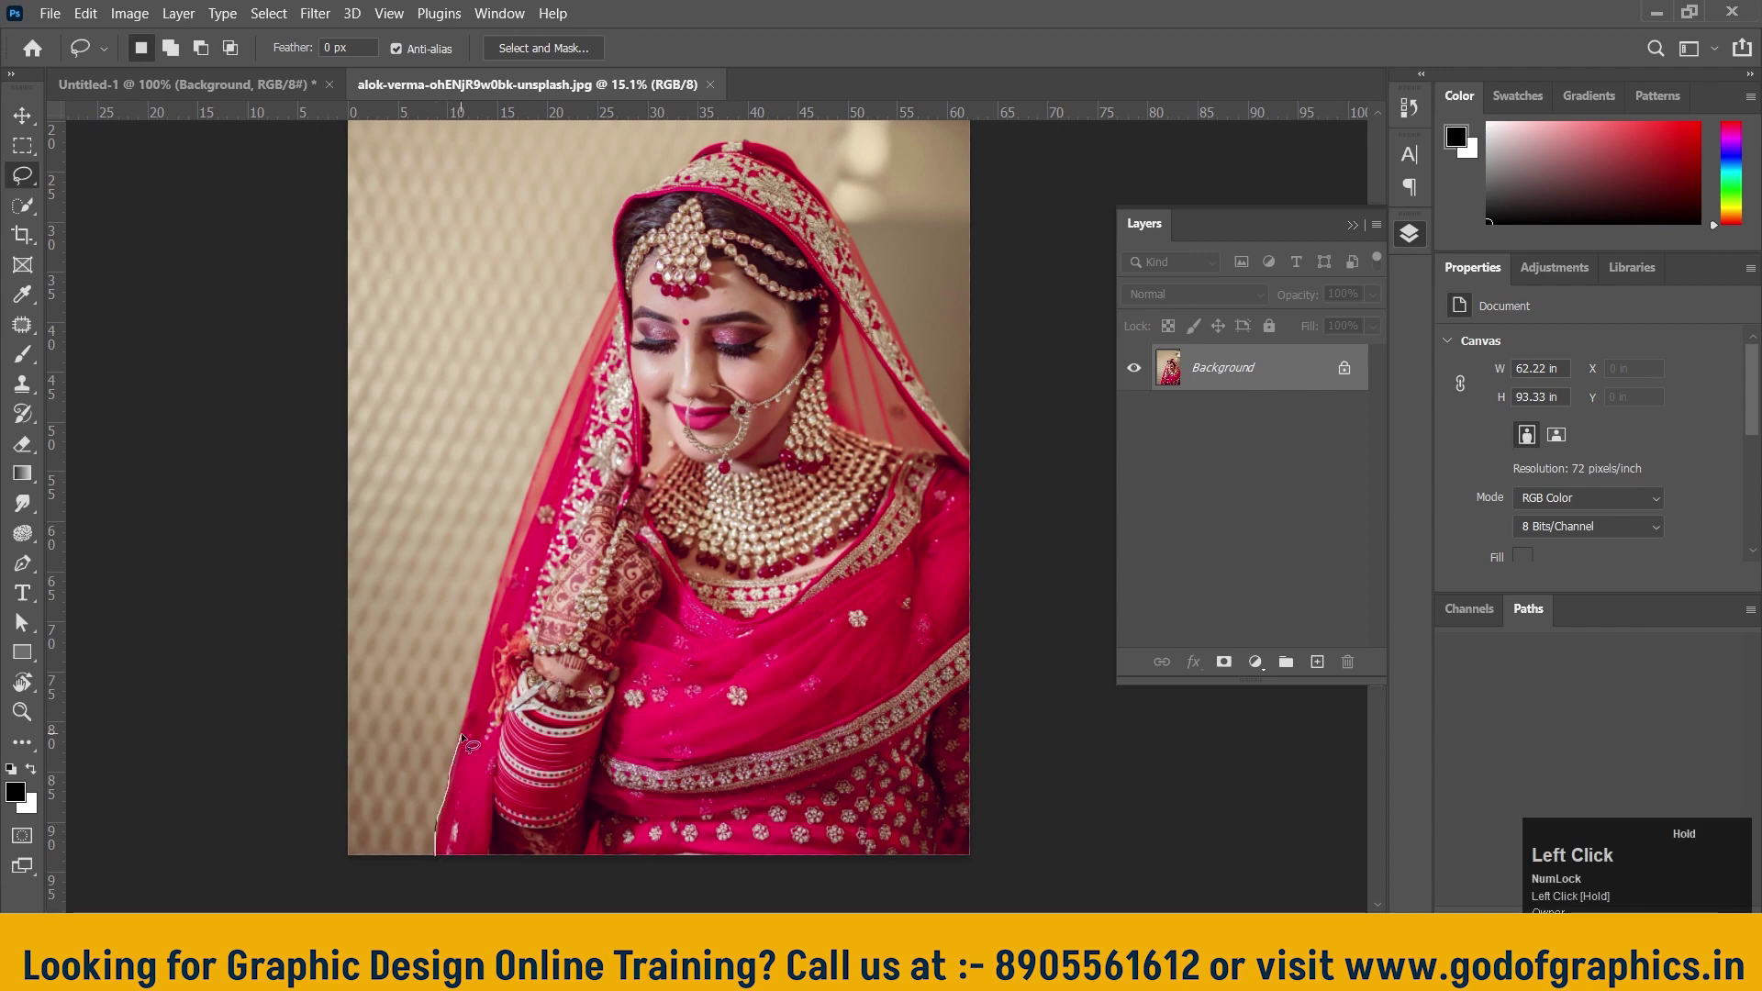
left_click_drag(476, 671, 492, 606)
left_click_drag(511, 535, 535, 466)
left_click_drag(569, 389, 575, 386)
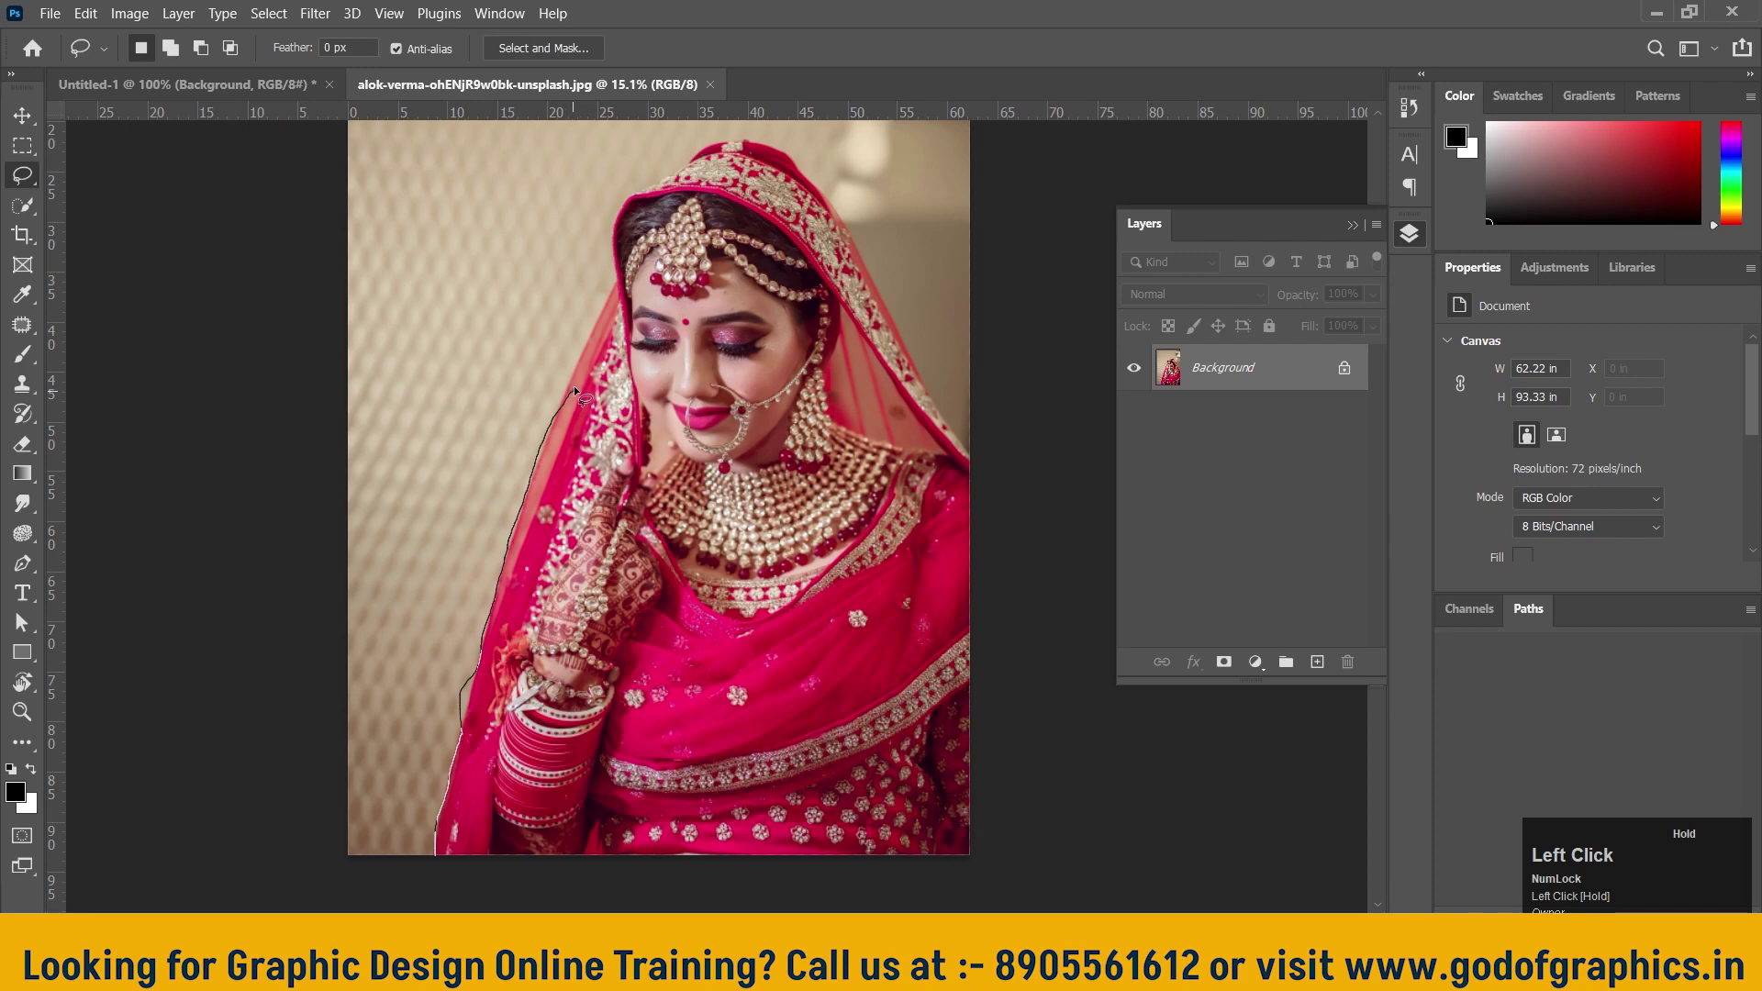